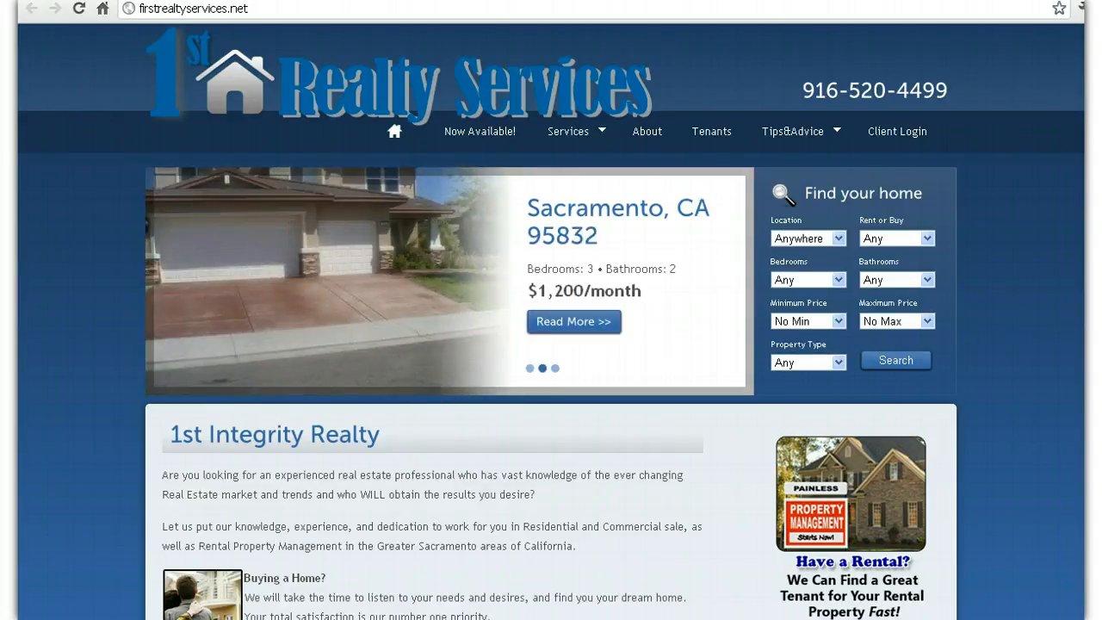
Step: Scroll the logged-out login page to view the empty login form
scroll(408, 337, down, 1)
scroll(551, 344, down, 5)
scroll(552, 345, up, 5)
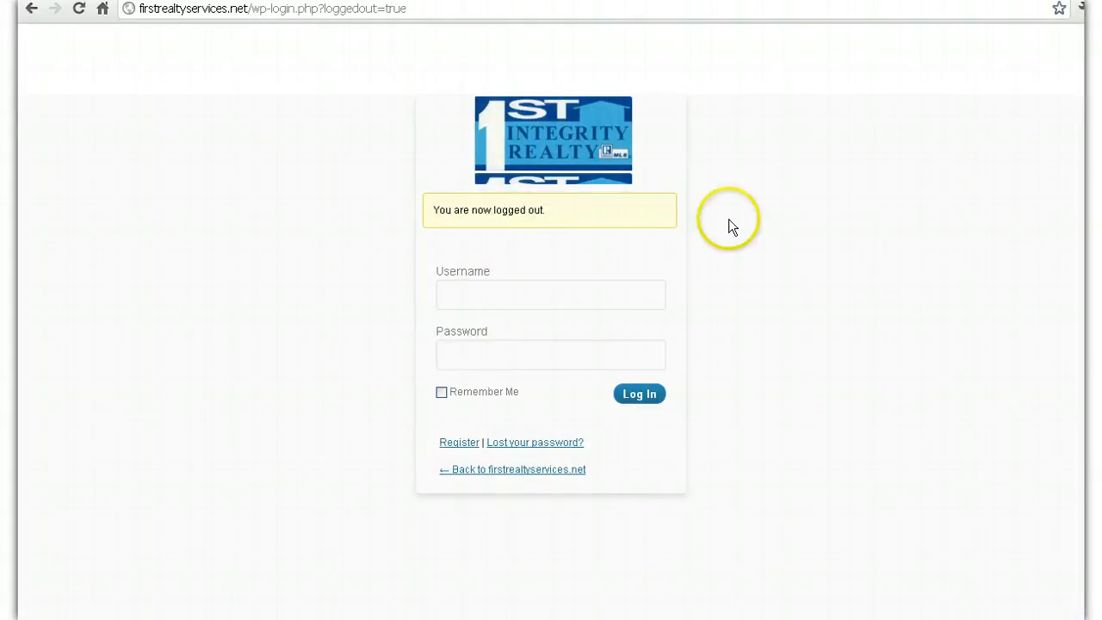
Step: Log in as the site administrator using the autofilled username and the account password
click(583, 299)
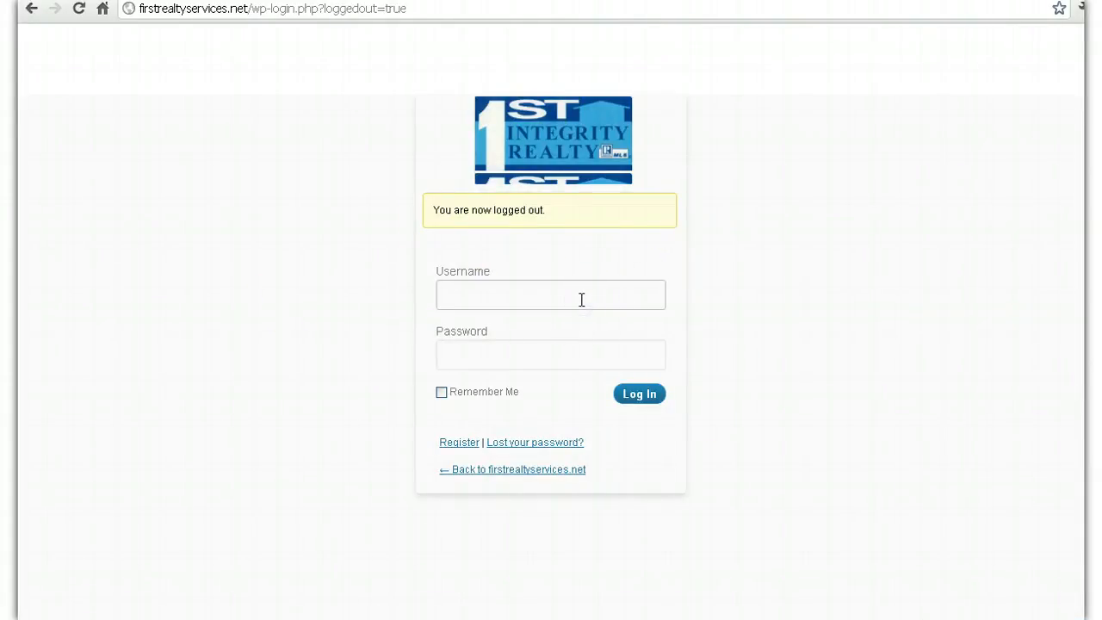
click(598, 294)
text(Site)
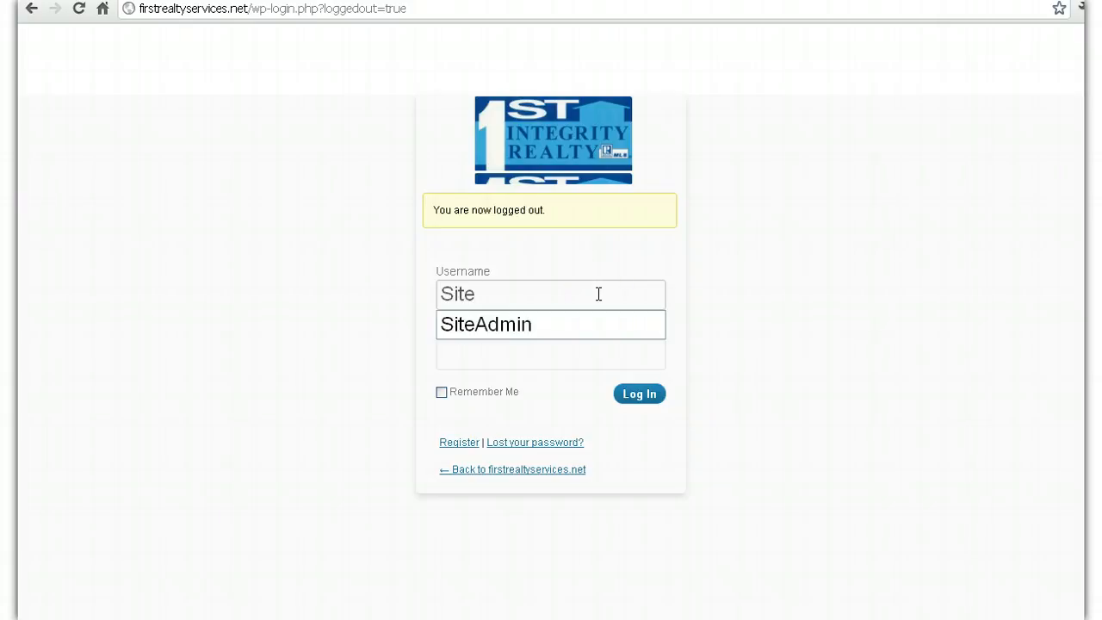
key(Down)
key(Tab)
text(•••••••••)
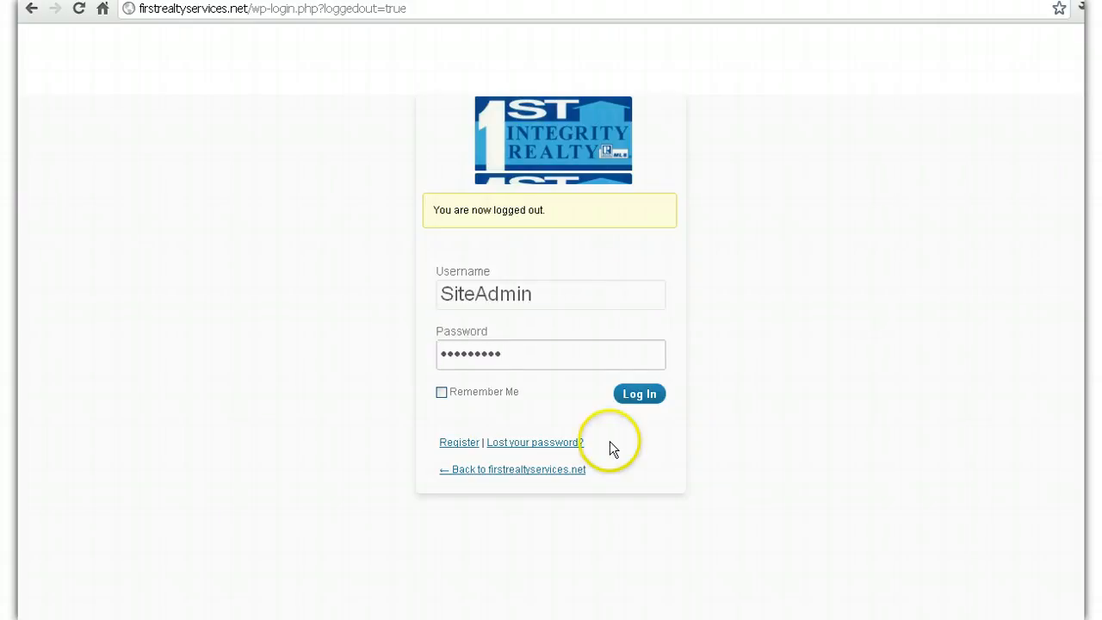
click(646, 396)
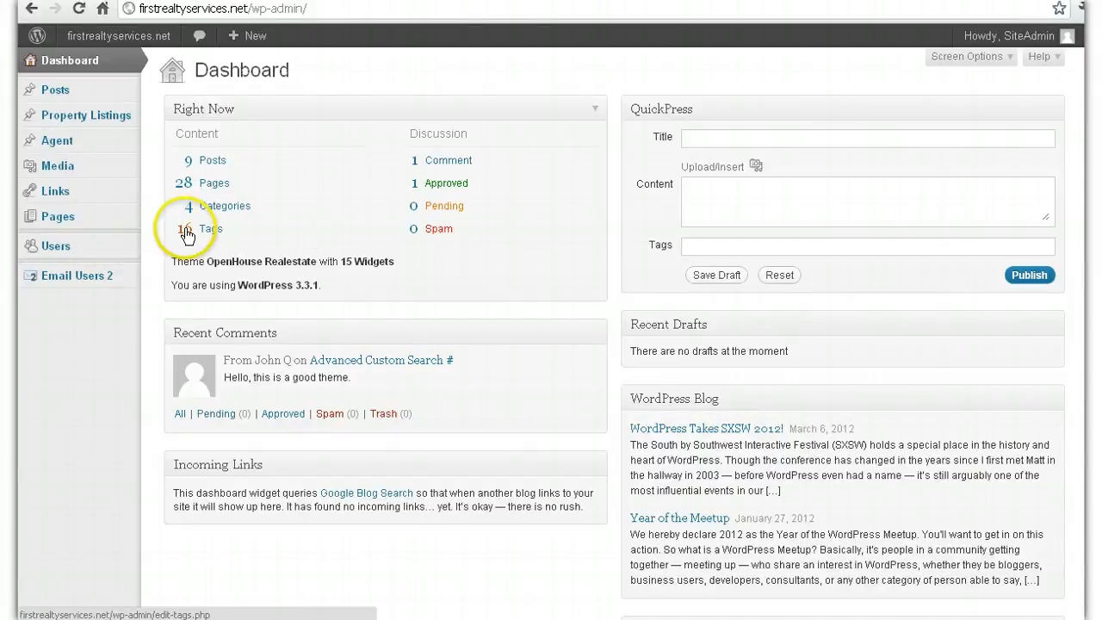
Step: Open the Add New User form from the Users menu
mouse_move(119, 252)
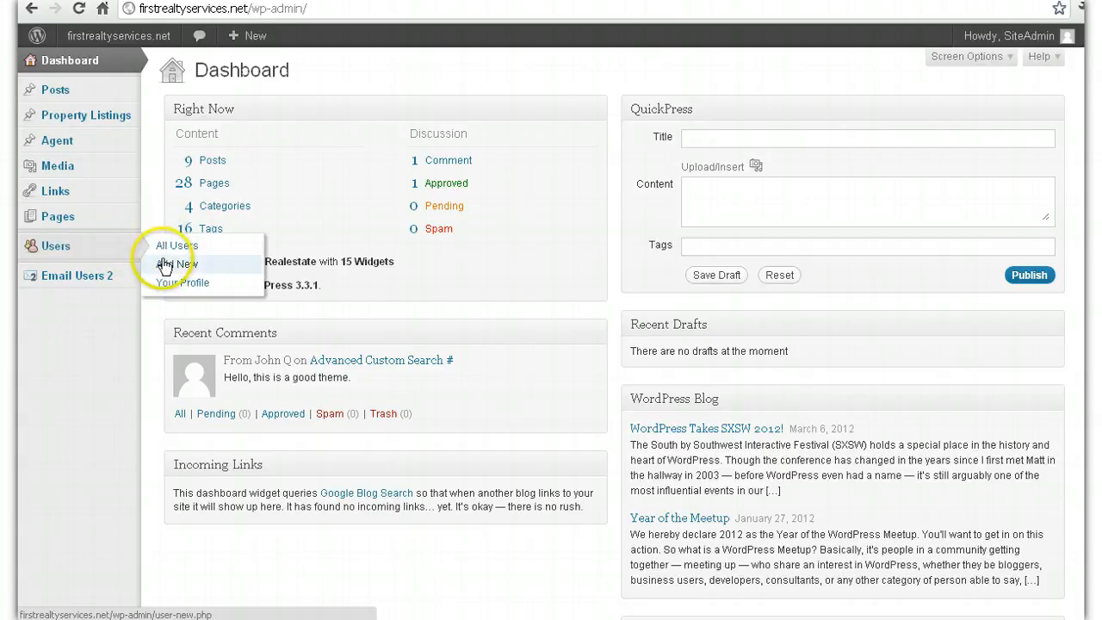
click(164, 266)
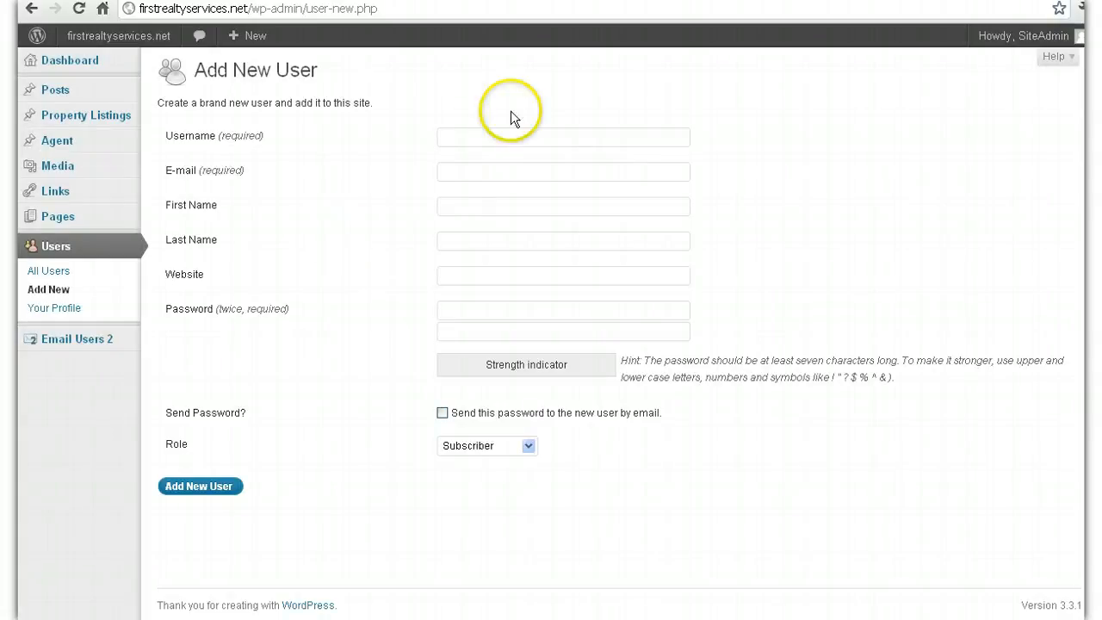
Step: Enter the new client's username and e-mail address
click(494, 141)
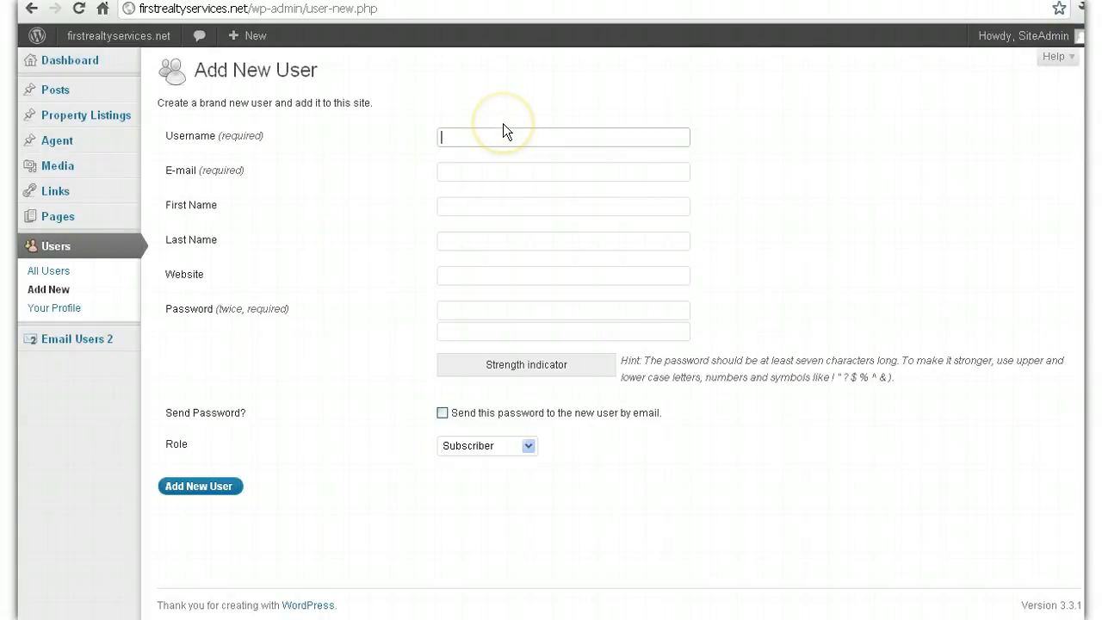
click(503, 130)
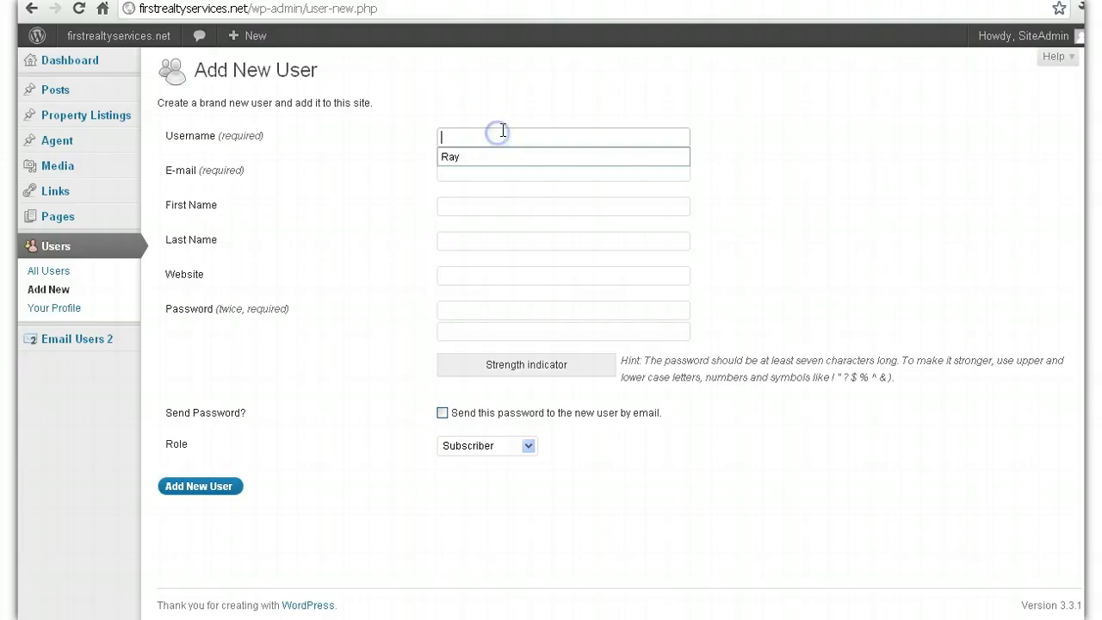
text(JohnD)
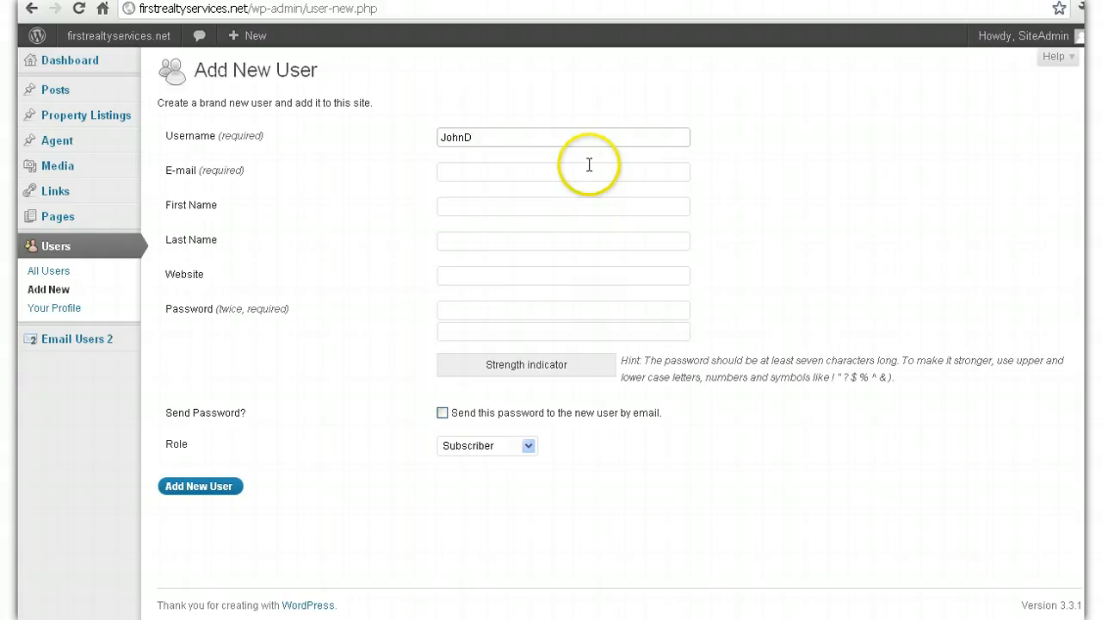
key(BackSpace)
drag(470, 137, 384, 129)
click(595, 135)
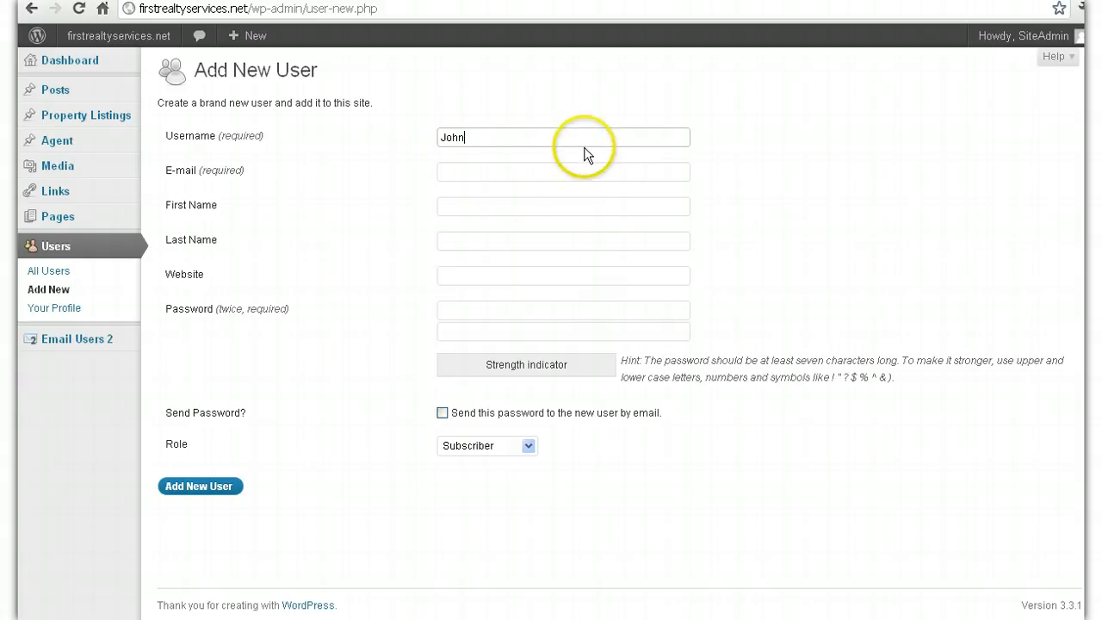
click(491, 166)
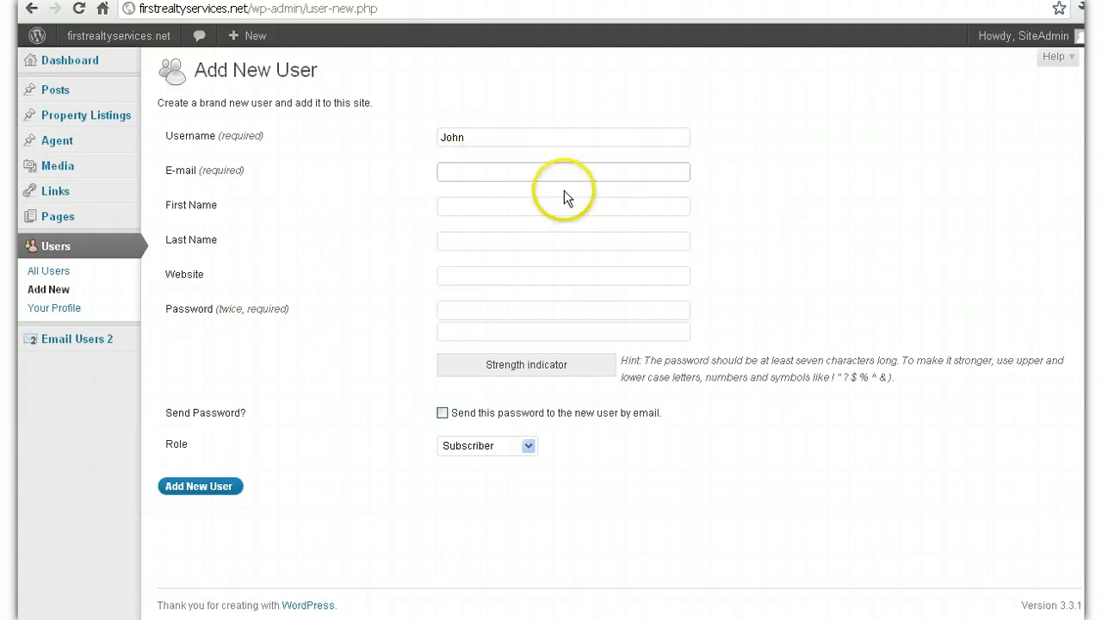
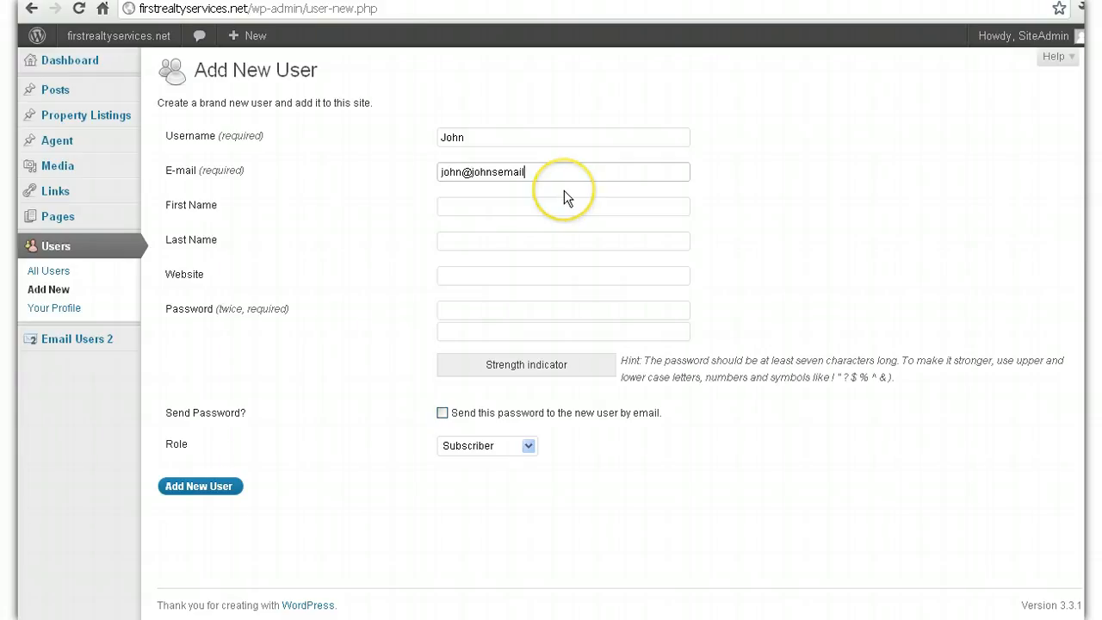
Step: Fill in the client's first and last name and enter a Strong password
click(570, 210)
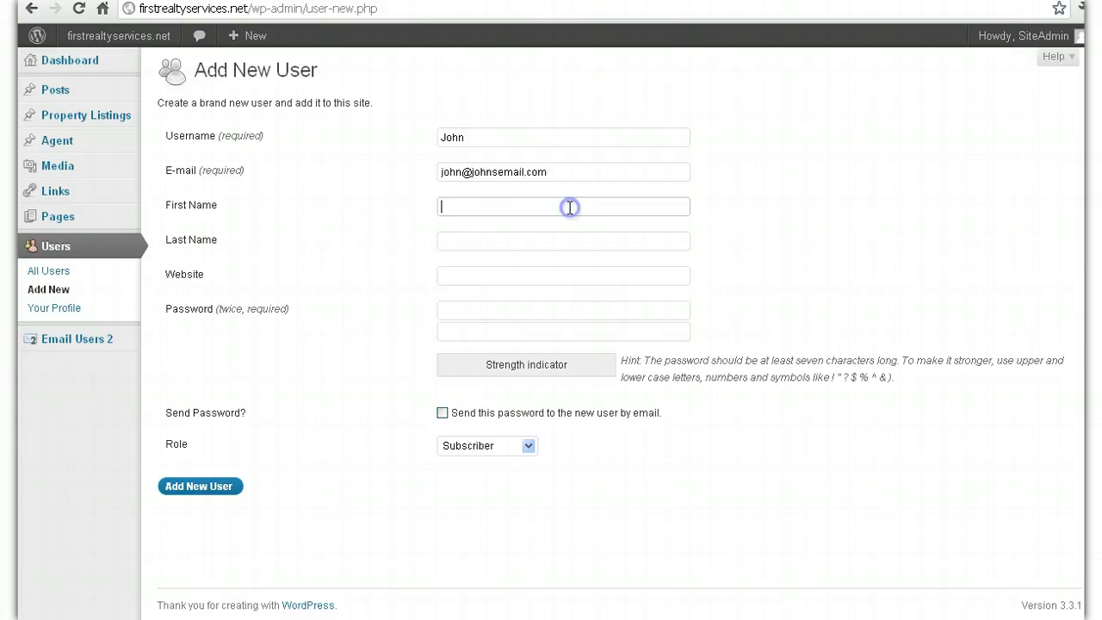
text(John)
key(Tab)
text(Doe)
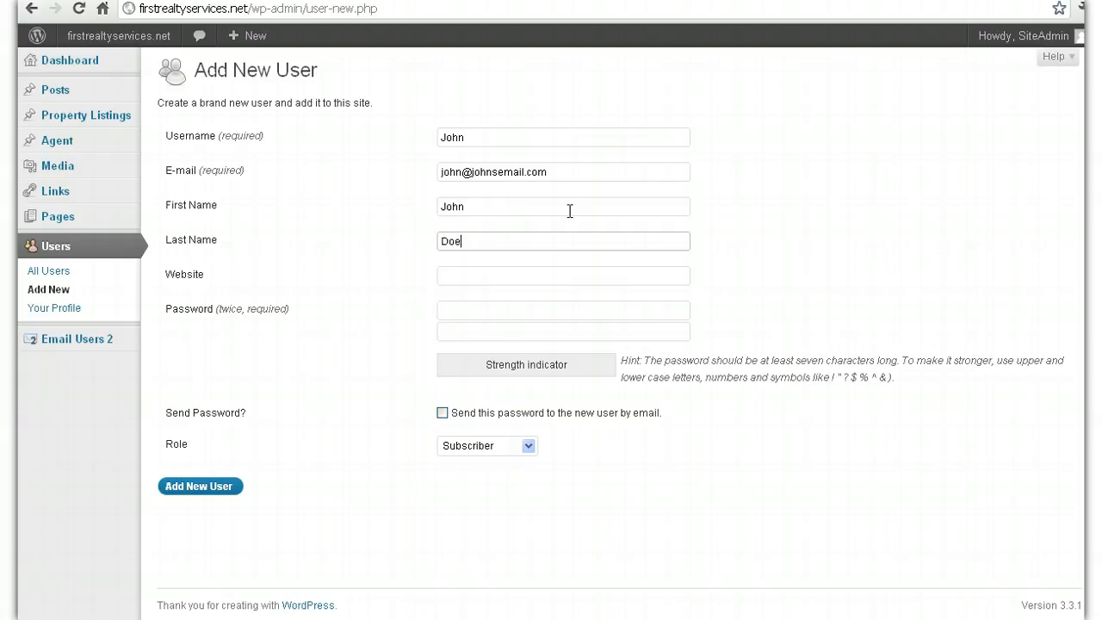
click(477, 276)
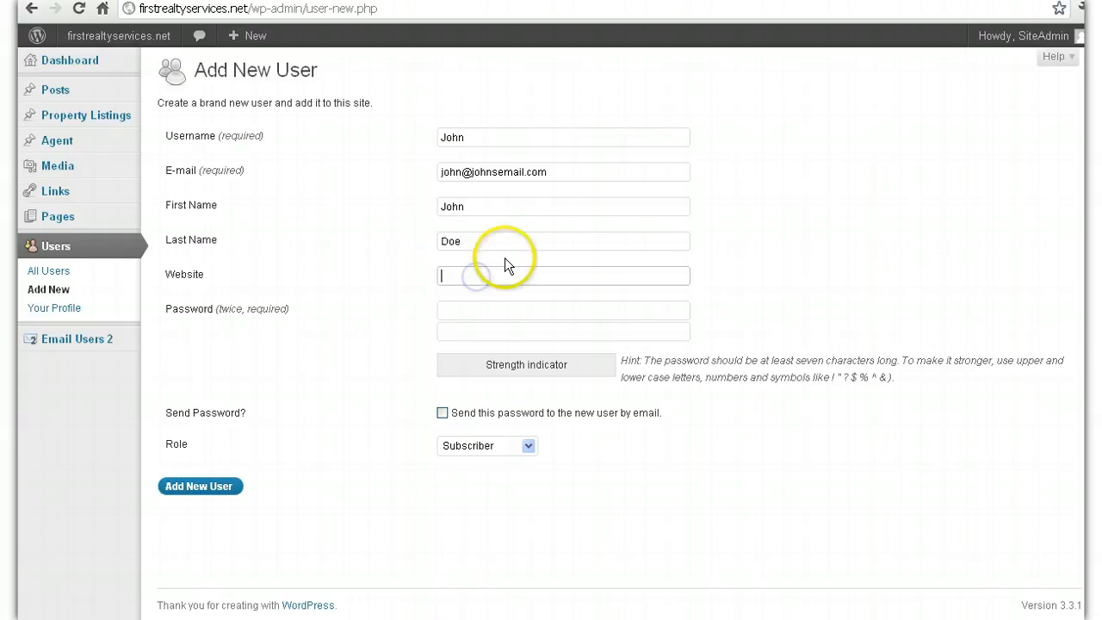
click(497, 304)
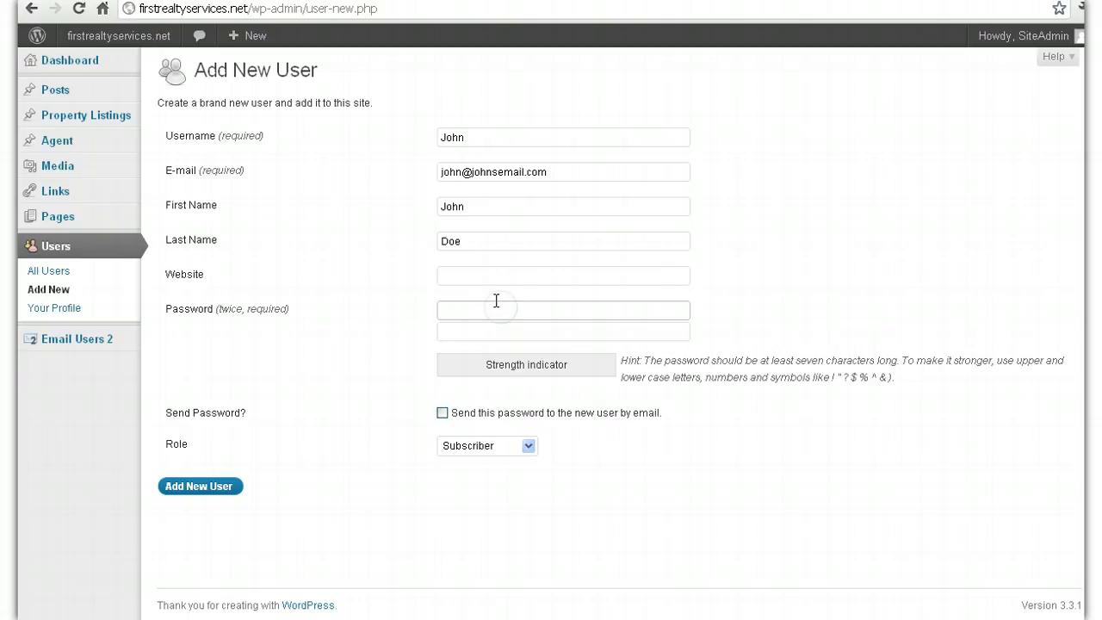
click(495, 310)
text(johndoe123)
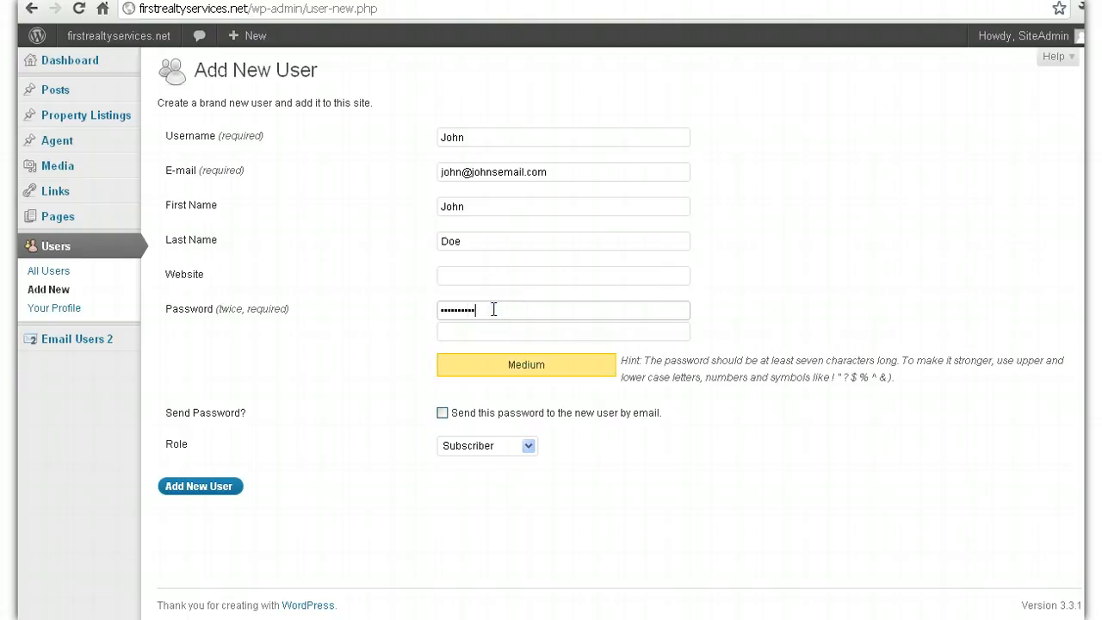
text(•••)
click(516, 339)
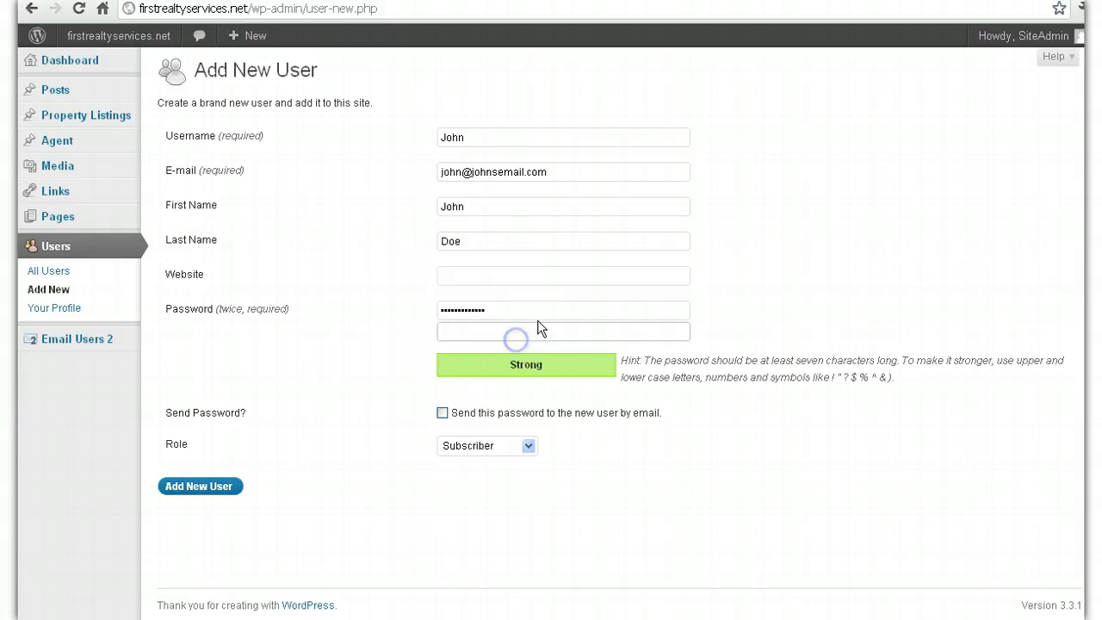
text(johndoe123•••)
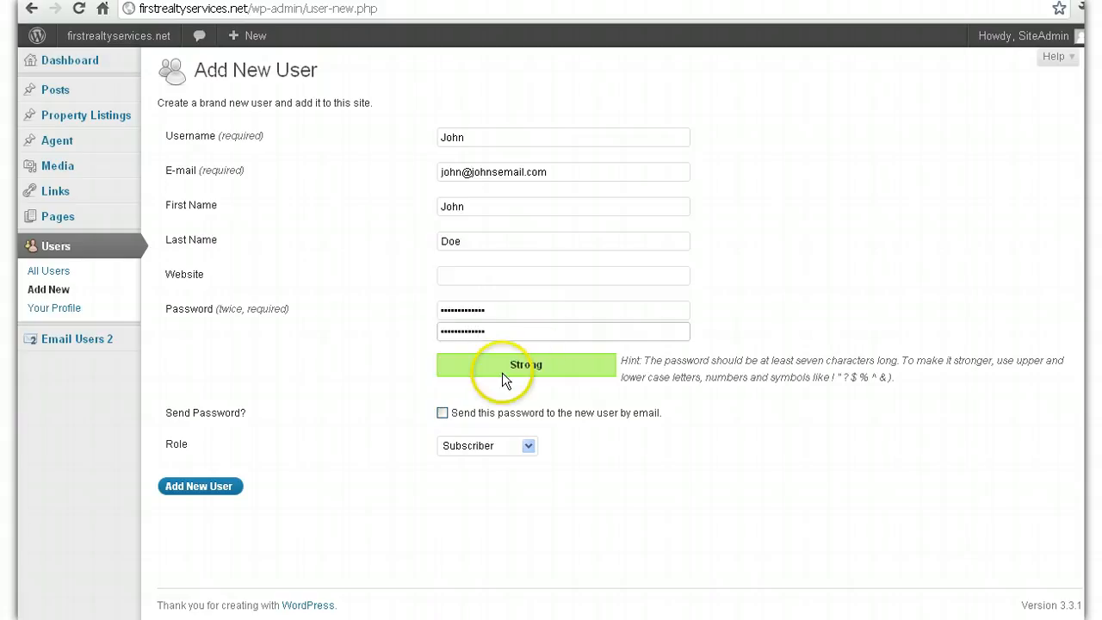
Step: Leave Send Password unchecked, assign the Clients role, and create the user
click(443, 415)
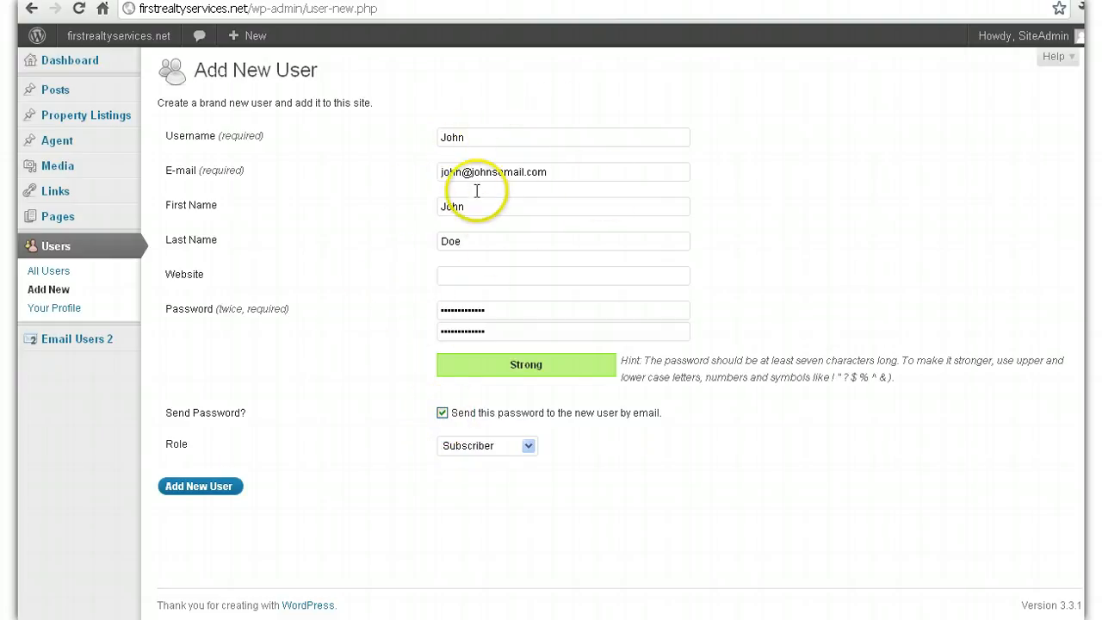
click(442, 414)
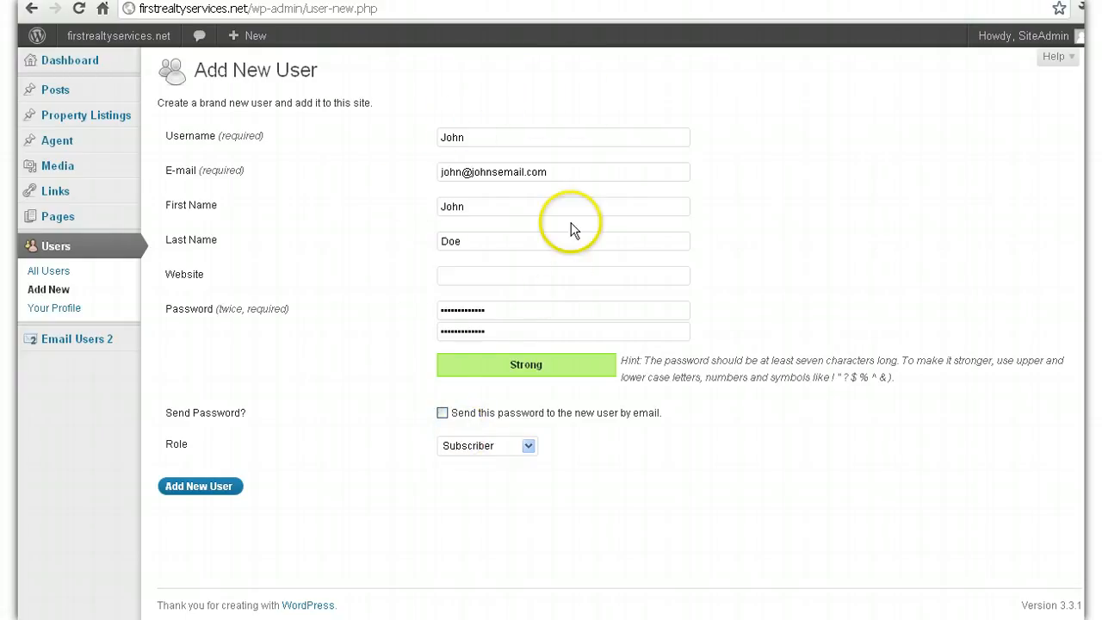
click(450, 445)
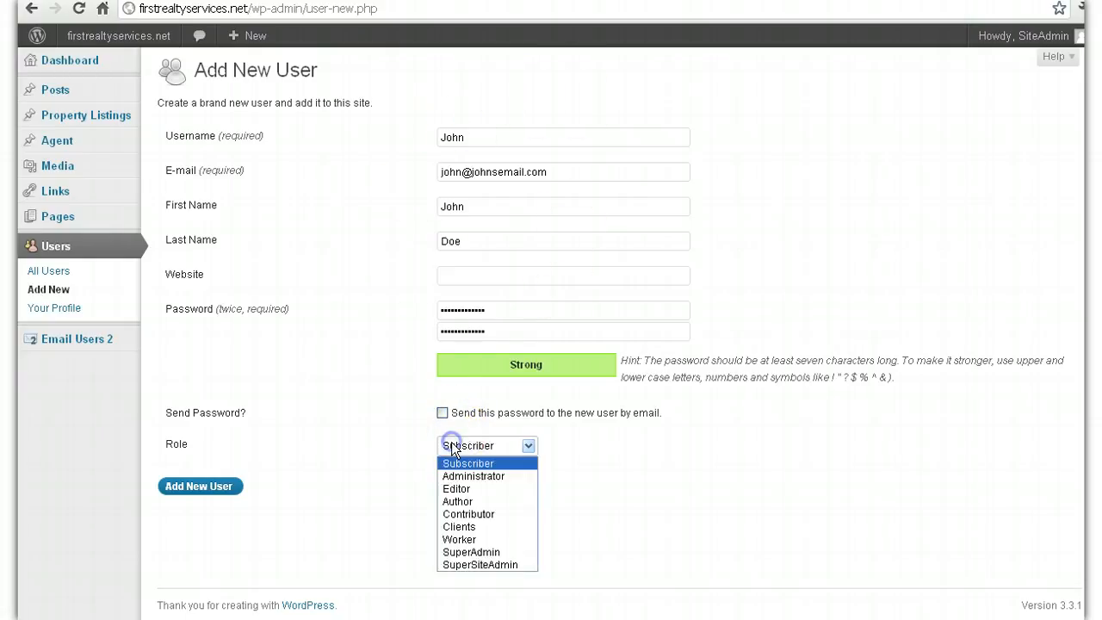
click(459, 526)
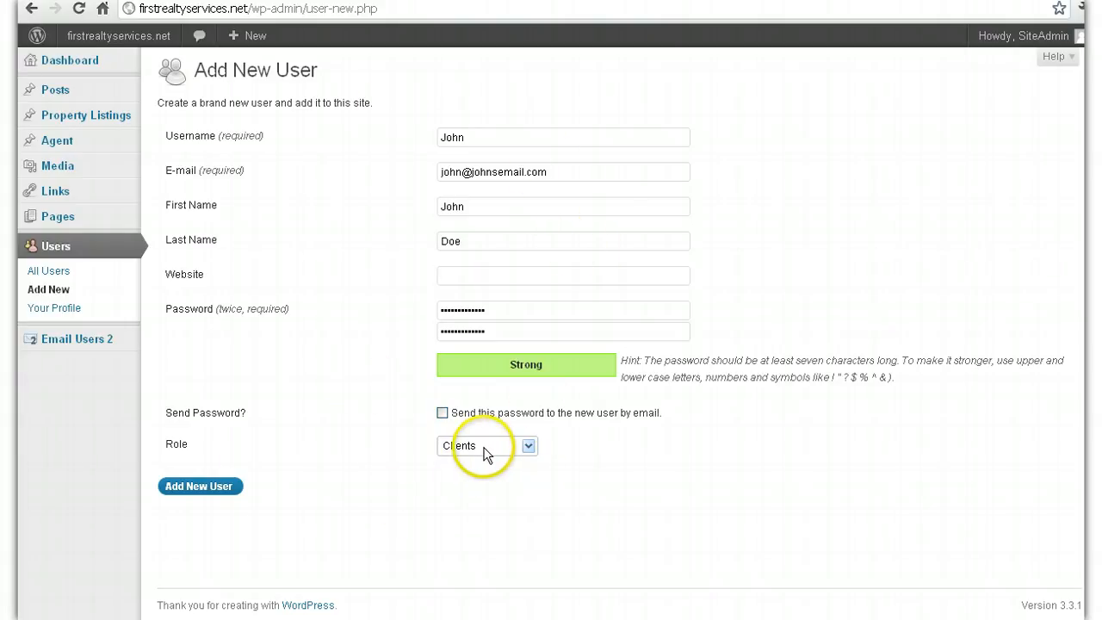
click(197, 487)
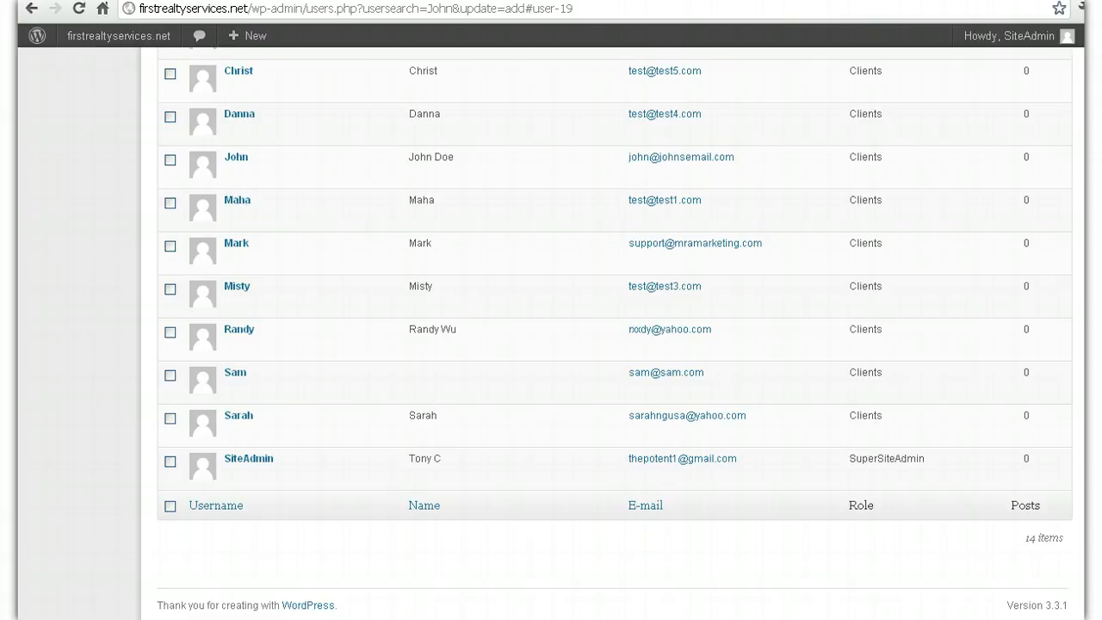
scroll(352, 285, up, 3)
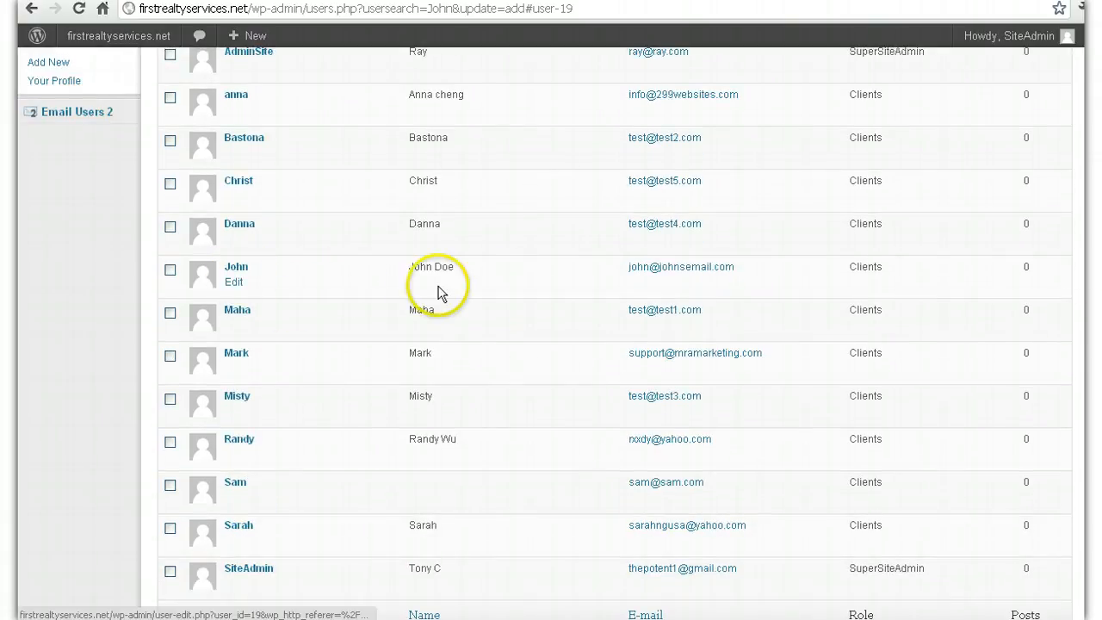
scroll(947, 291, up, 2)
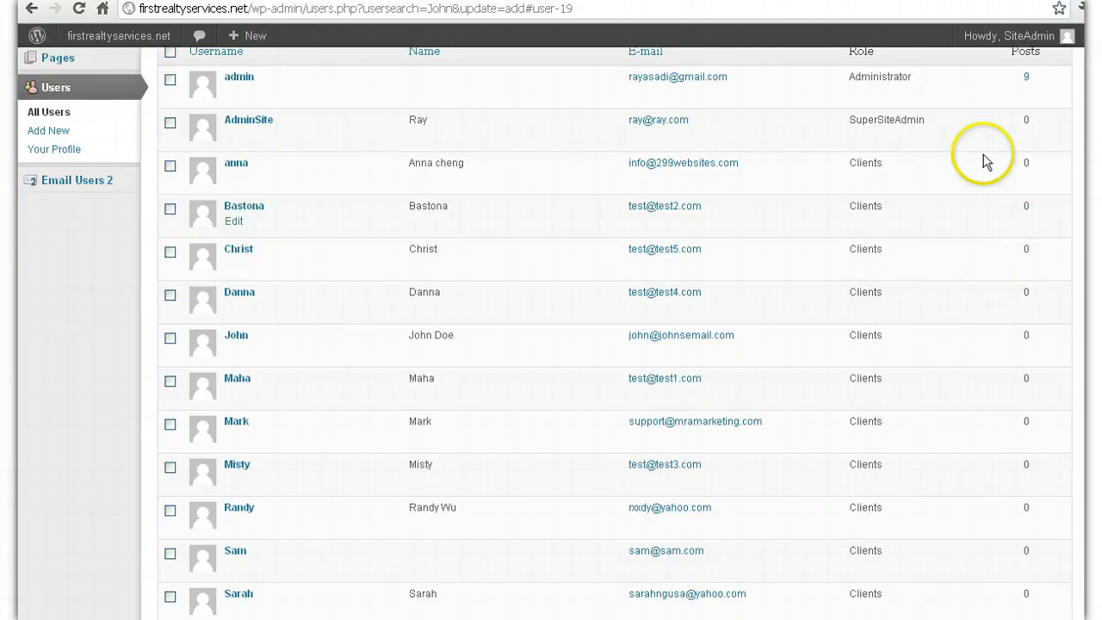
scroll(615, 334, up, 2)
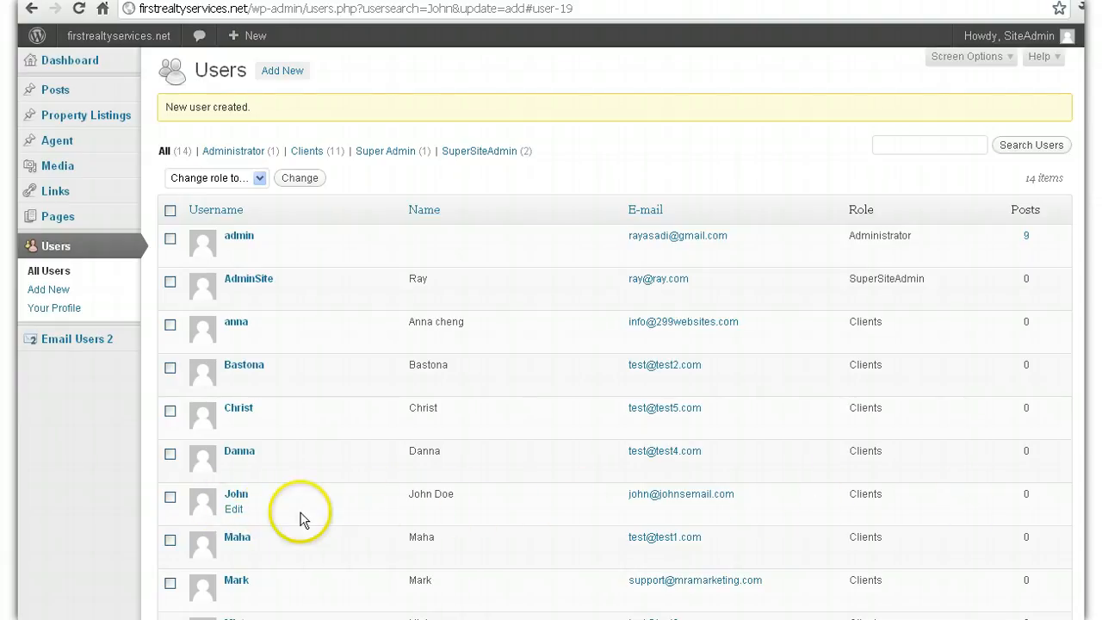
mouse_move(112, 222)
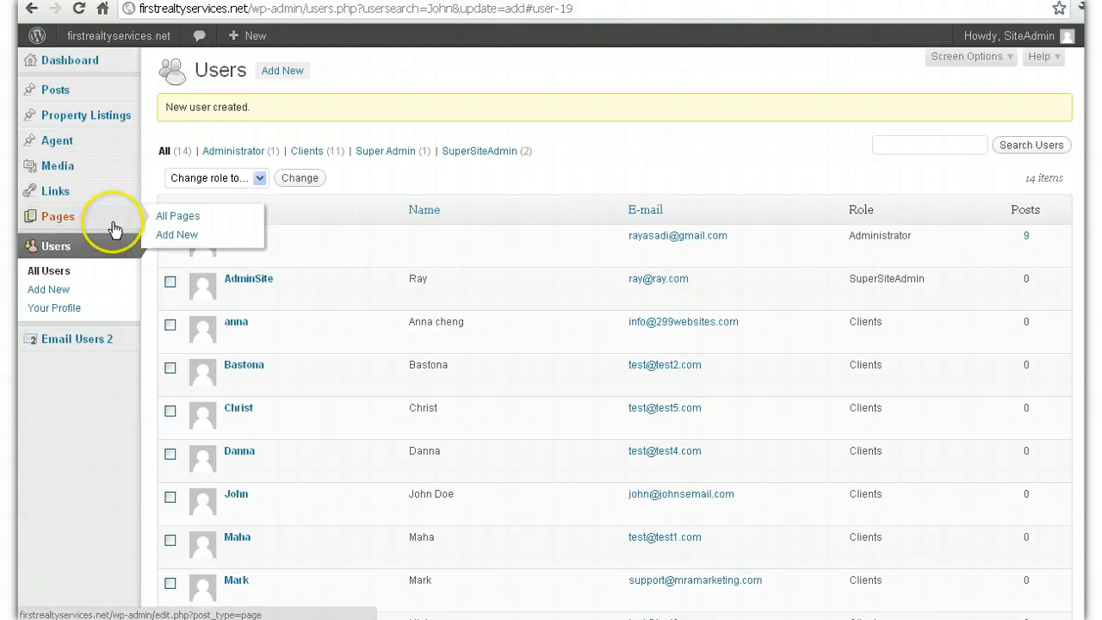
Step: Start a new page and open the Users list in a second tab to view the client's profile
click(188, 236)
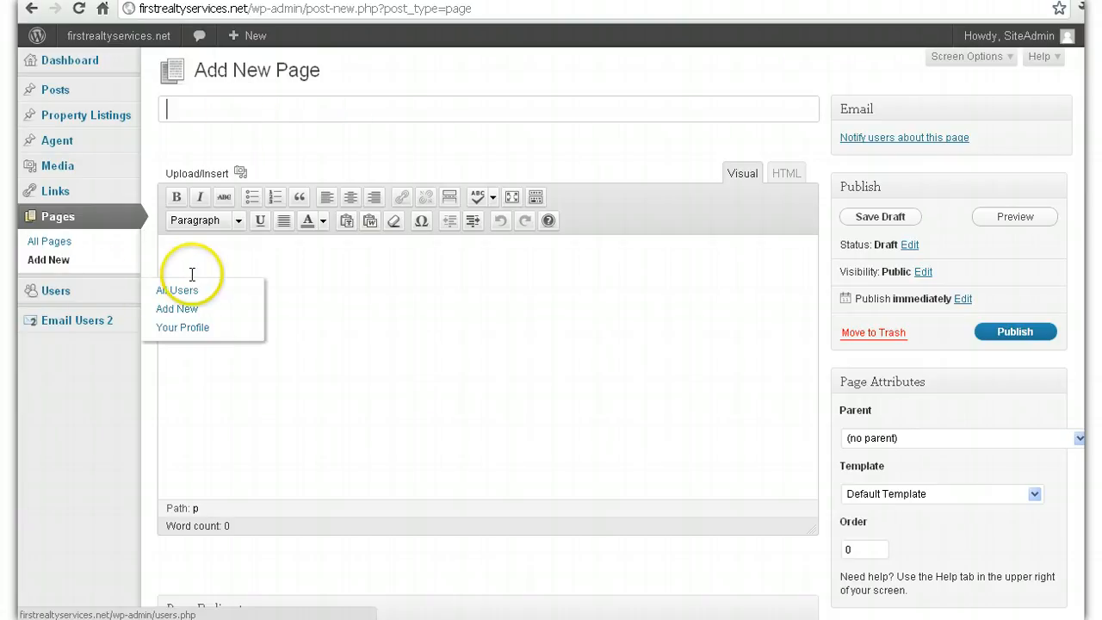
mouse_move(125, 294)
right_click(169, 293)
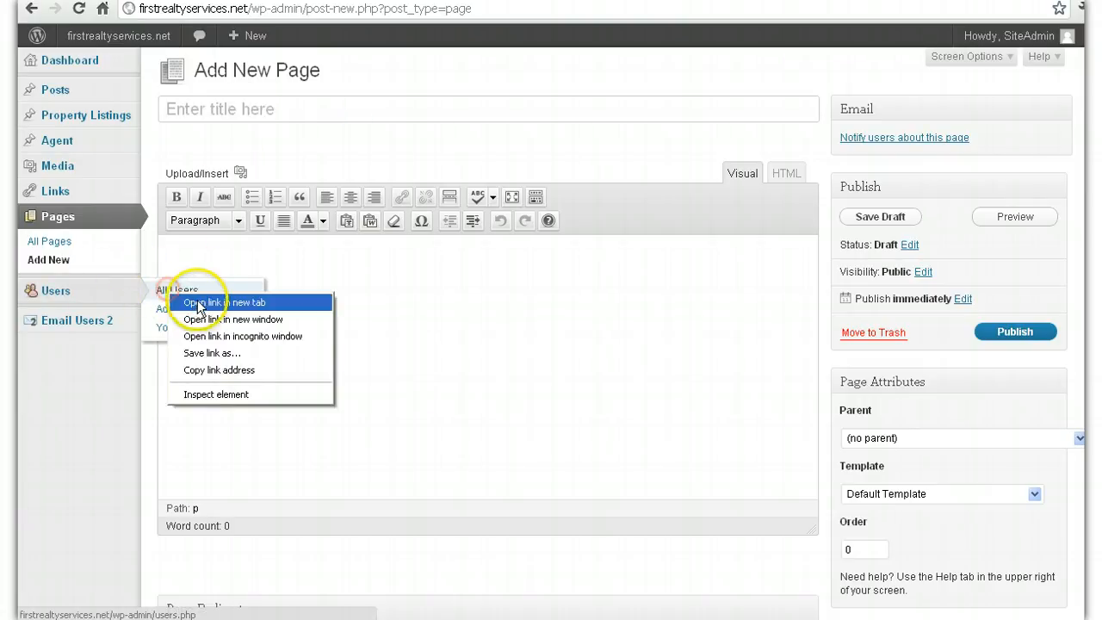
click(201, 304)
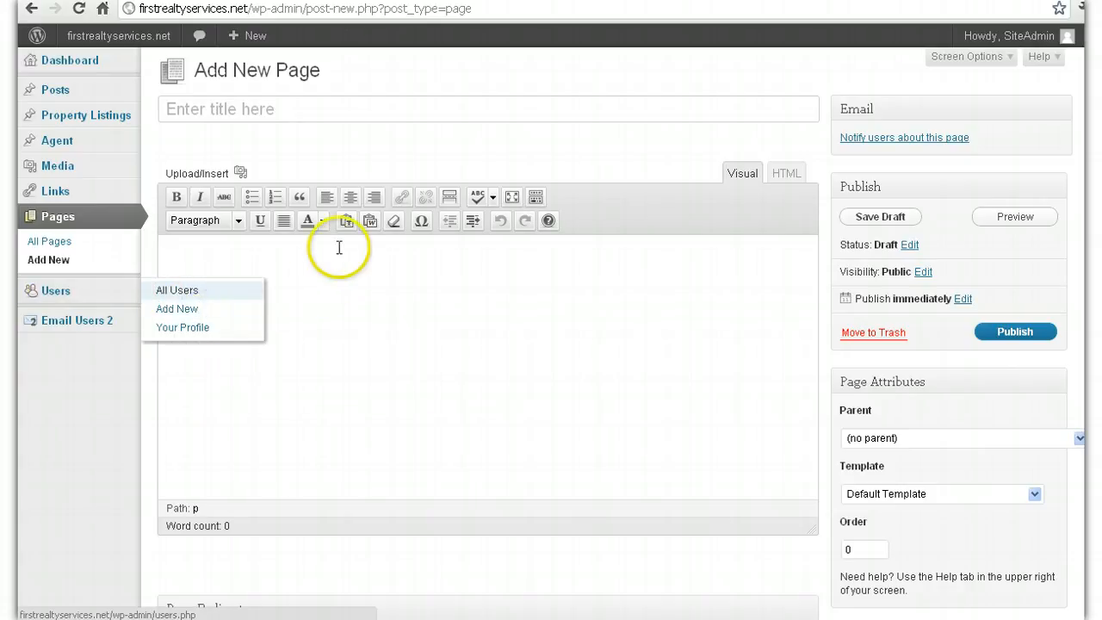
key(ctrl+Tab)
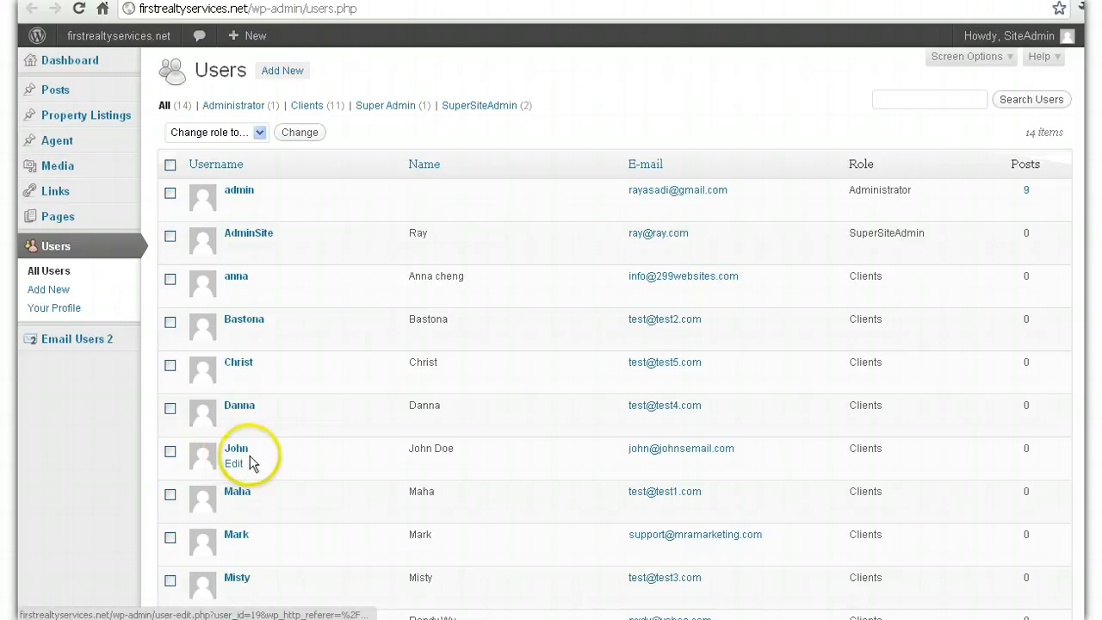
click(233, 455)
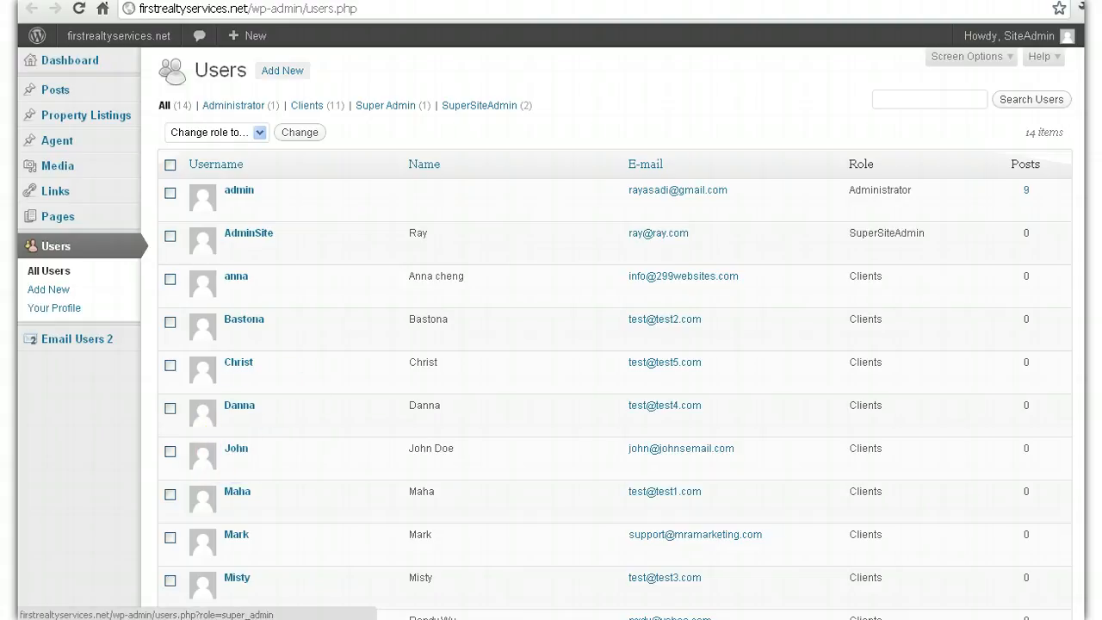
Step: Title the new page draft 'John' and switch back to the Users tab
click(121, 1)
click(416, 122)
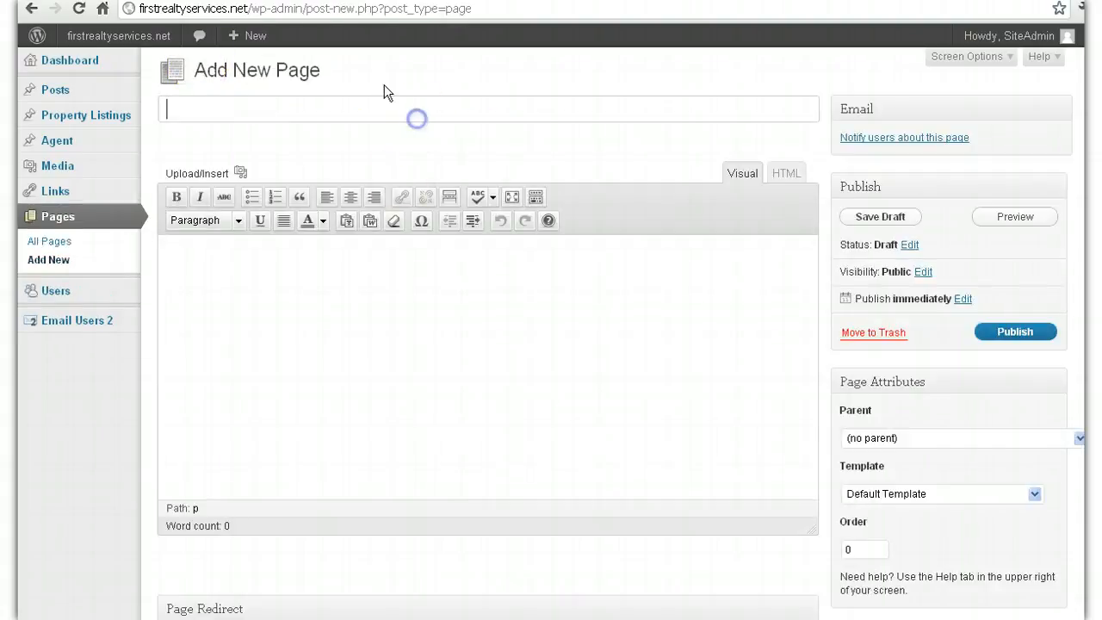
text(h)
text(ohn)
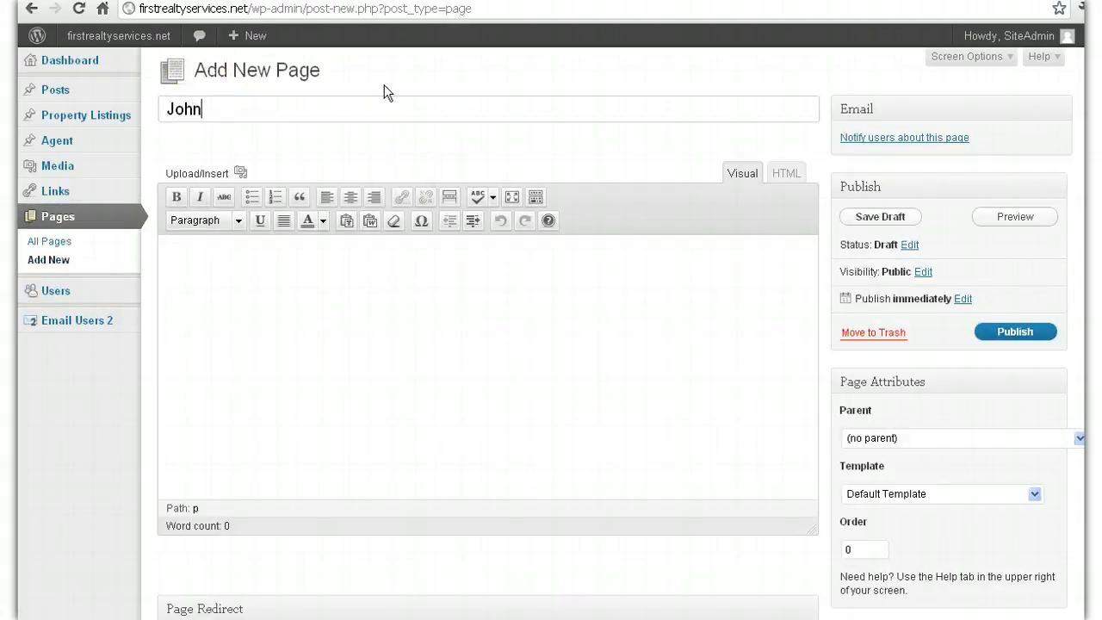
text(D)
click(259, 1)
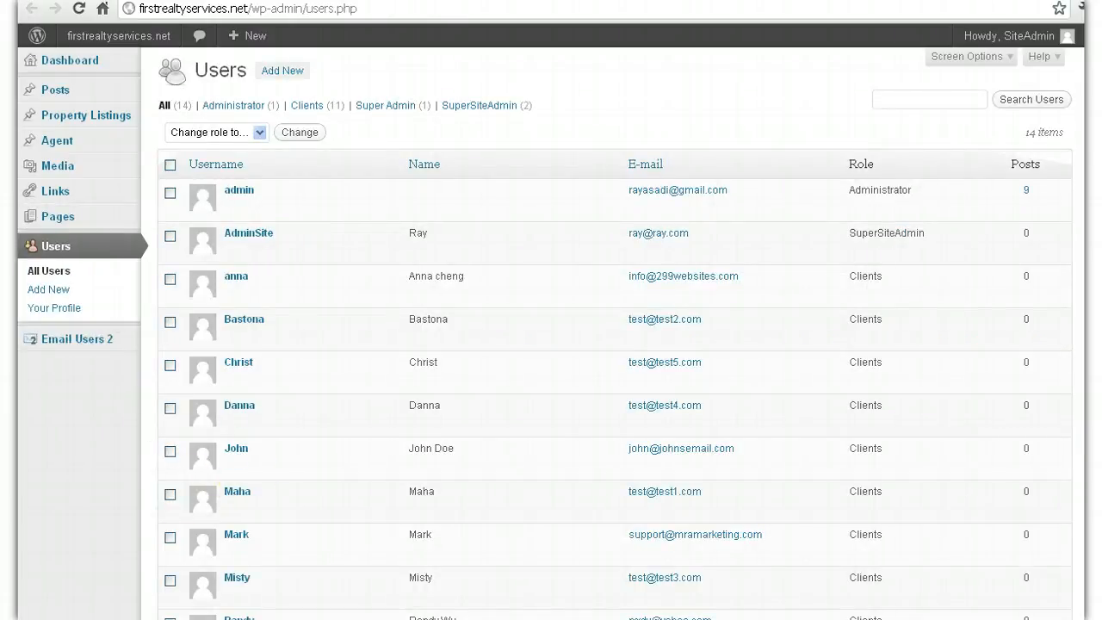
click(164, 1)
click(308, 109)
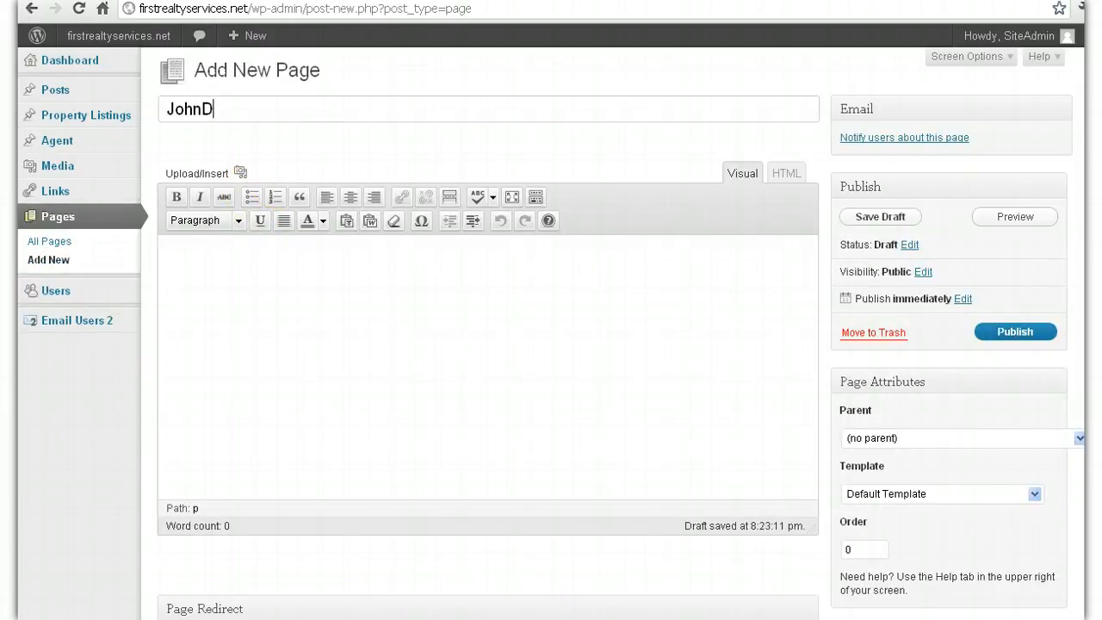
key(BackSpace)
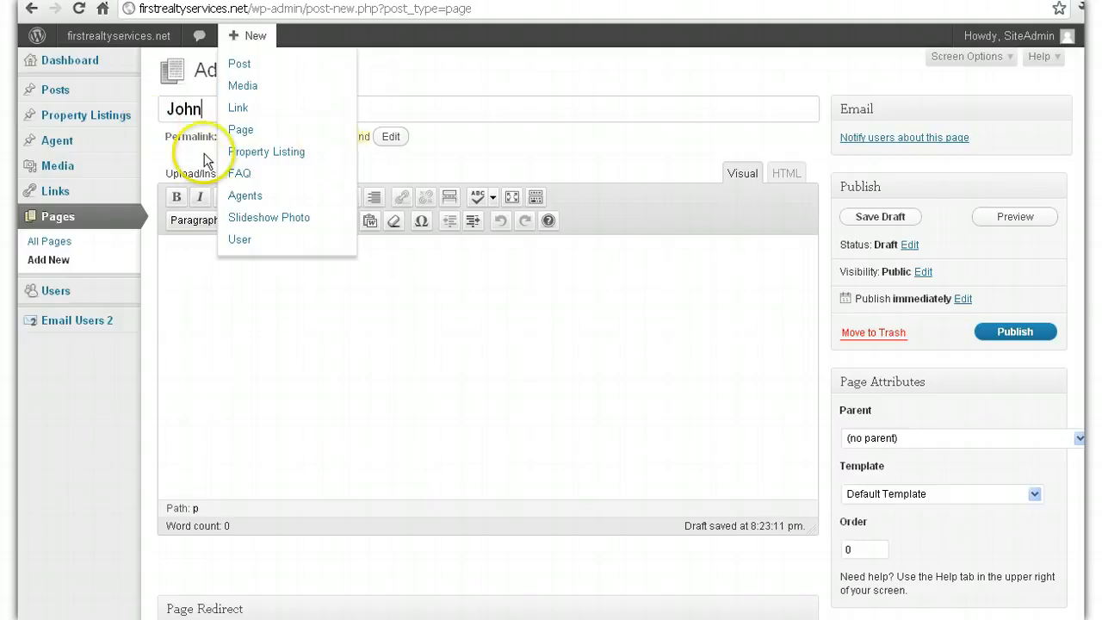
click(576, 356)
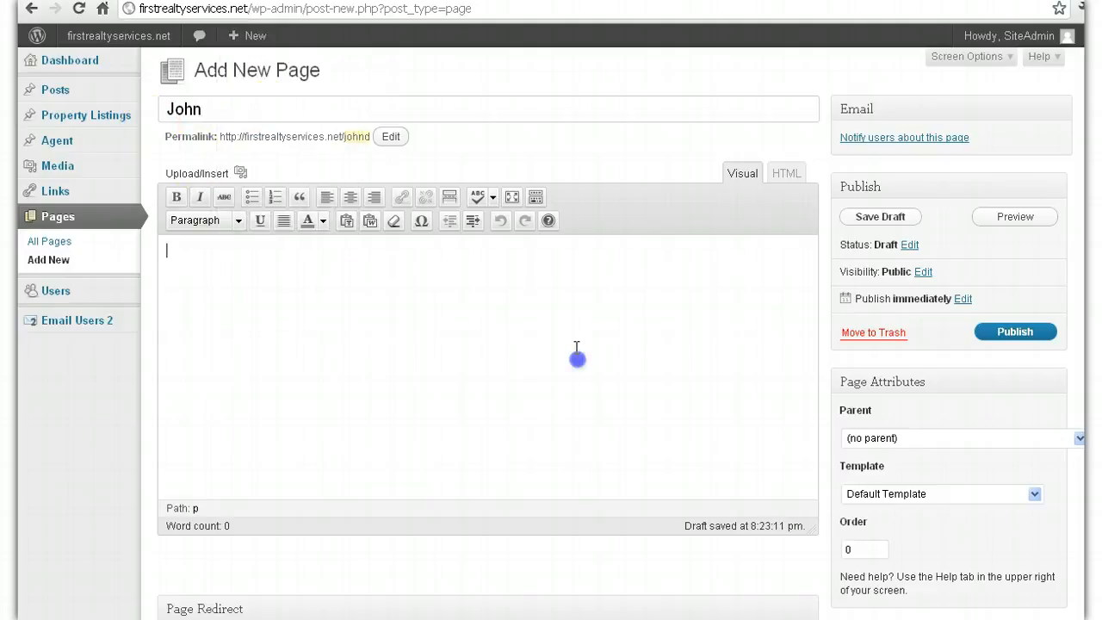
click(262, 115)
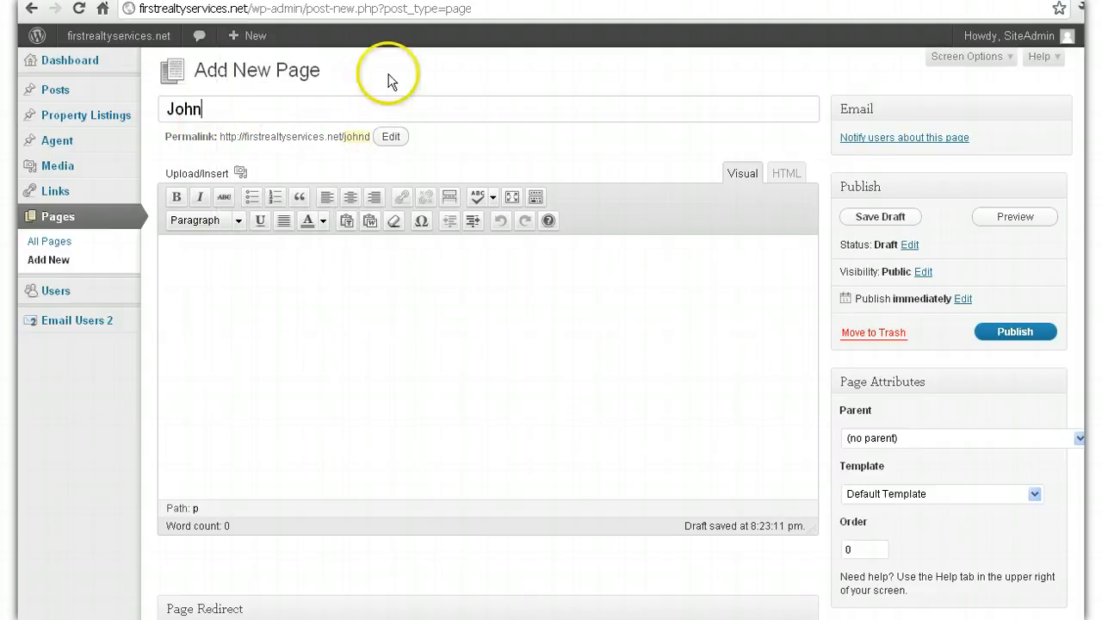
click(412, 1)
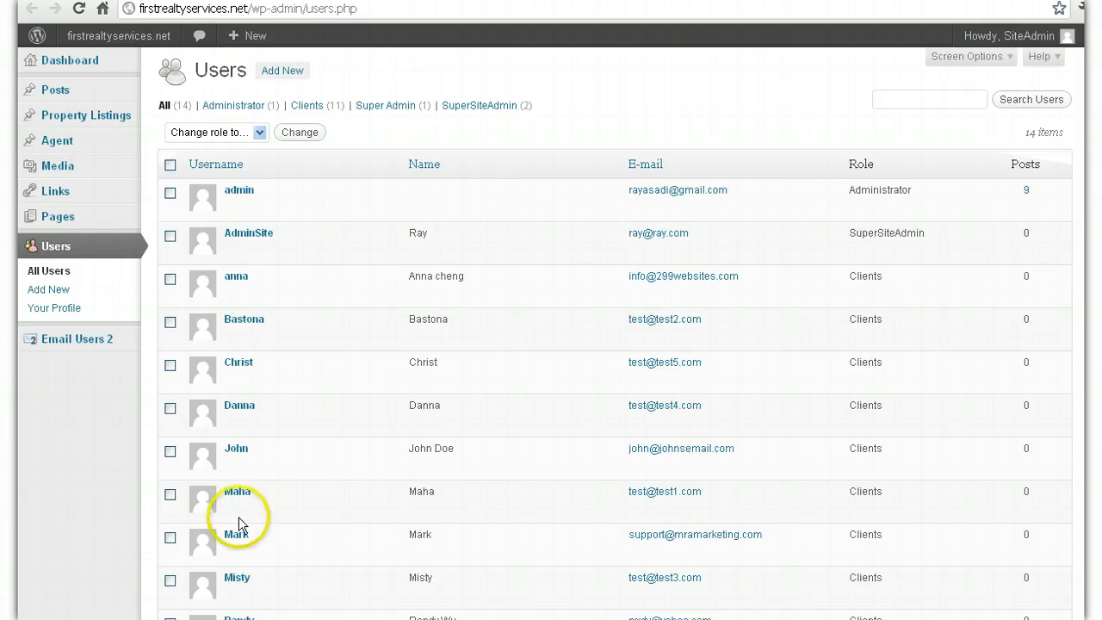
Step: Set the John page's parent to Clients and its template to Client Template
click(259, 1)
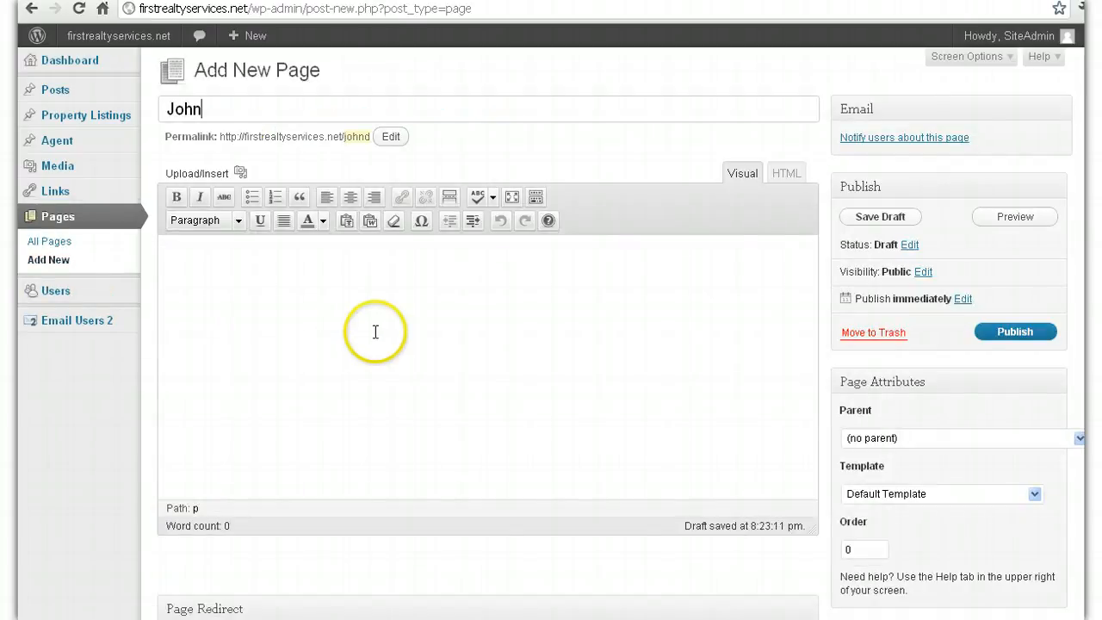
click(365, 308)
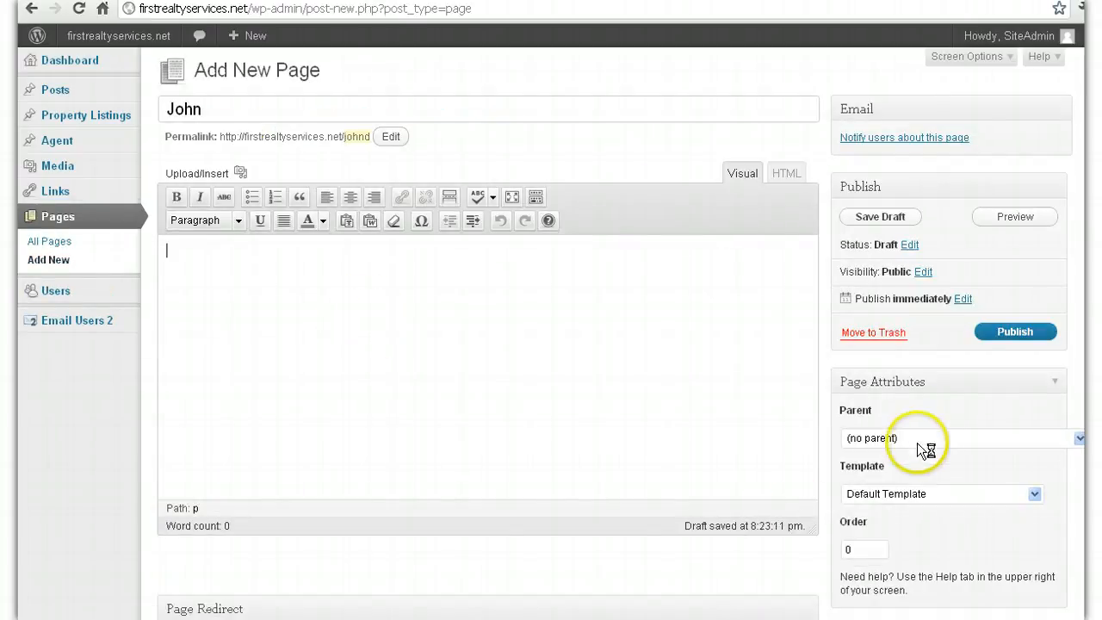
click(876, 441)
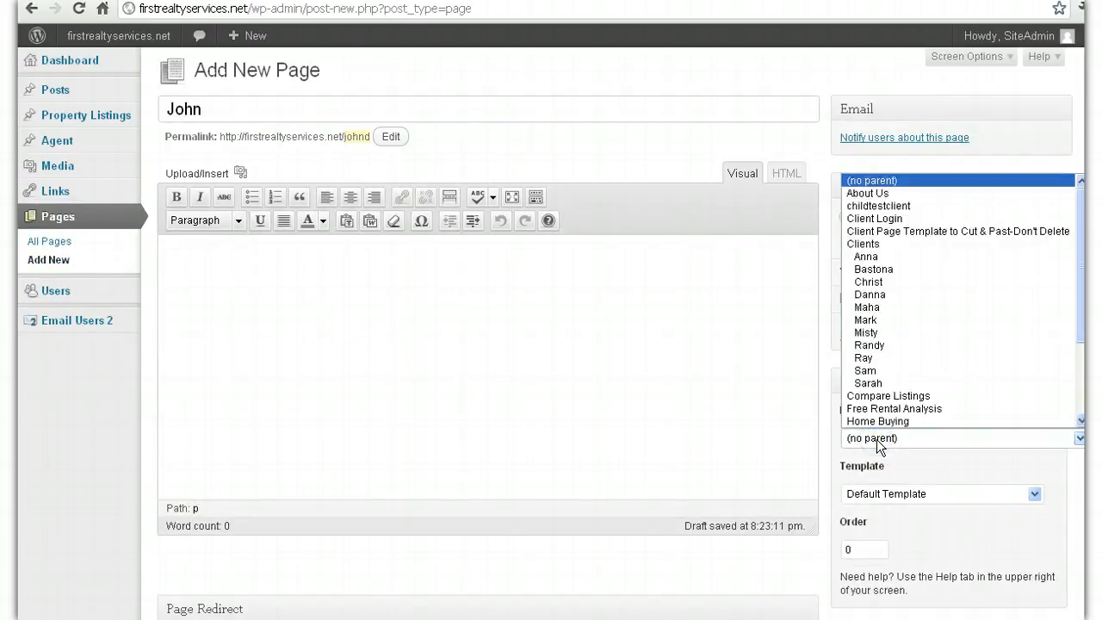
click(706, 401)
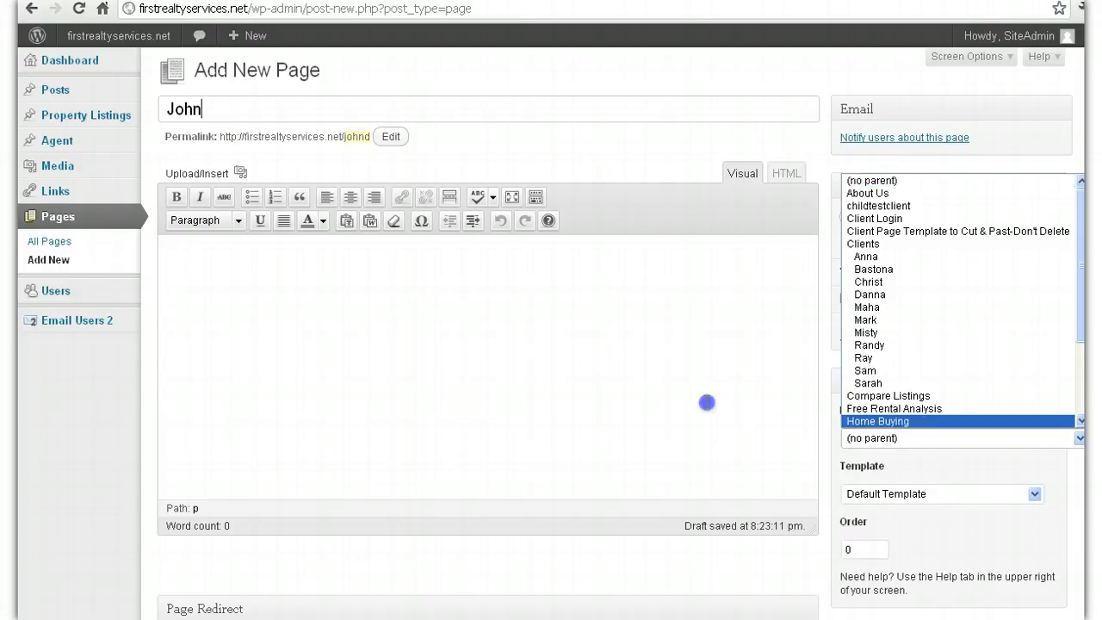
click(854, 440)
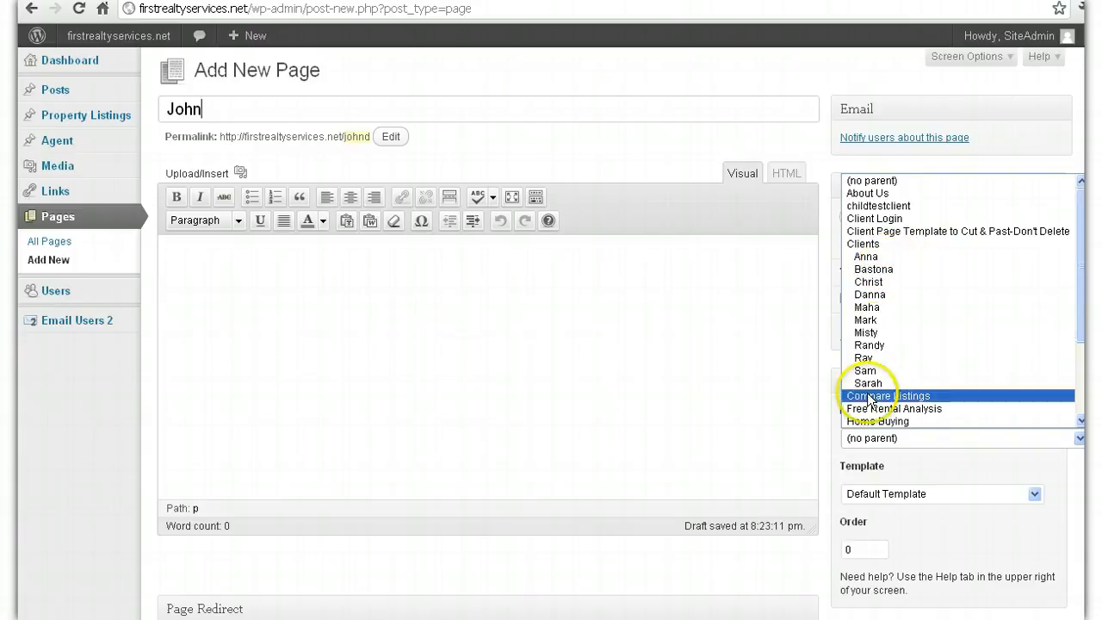
click(888, 250)
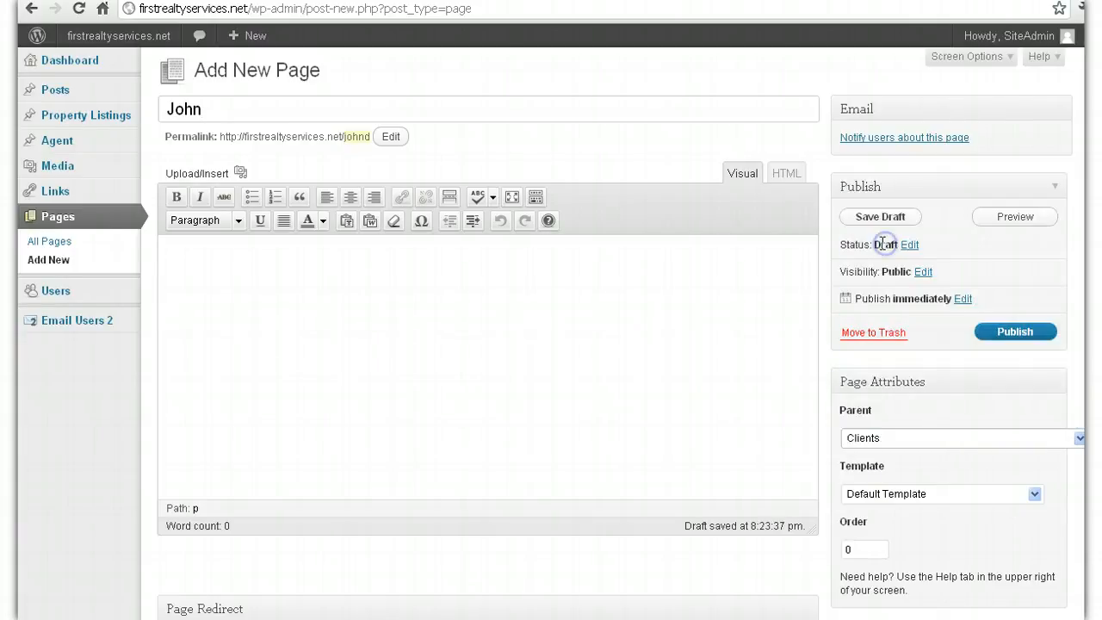
click(868, 439)
click(883, 240)
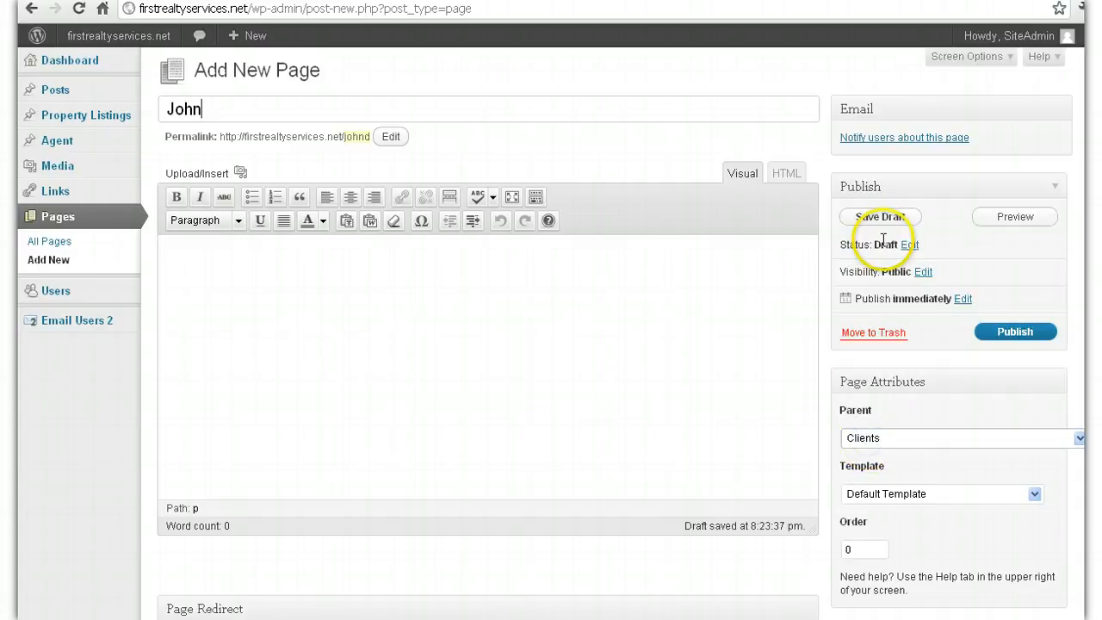
click(867, 498)
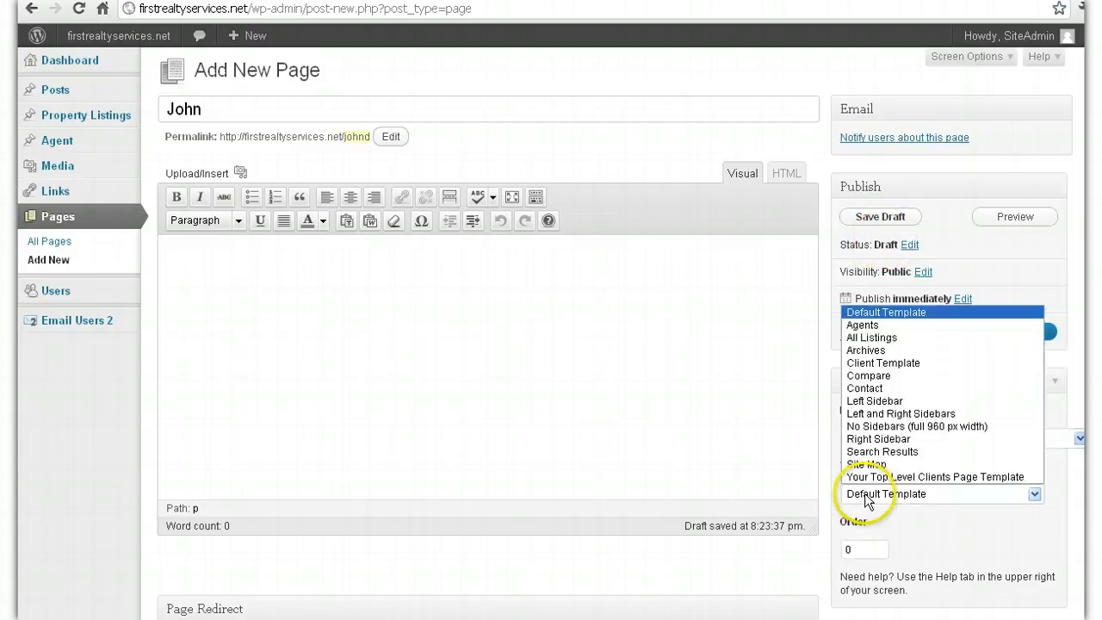
click(921, 362)
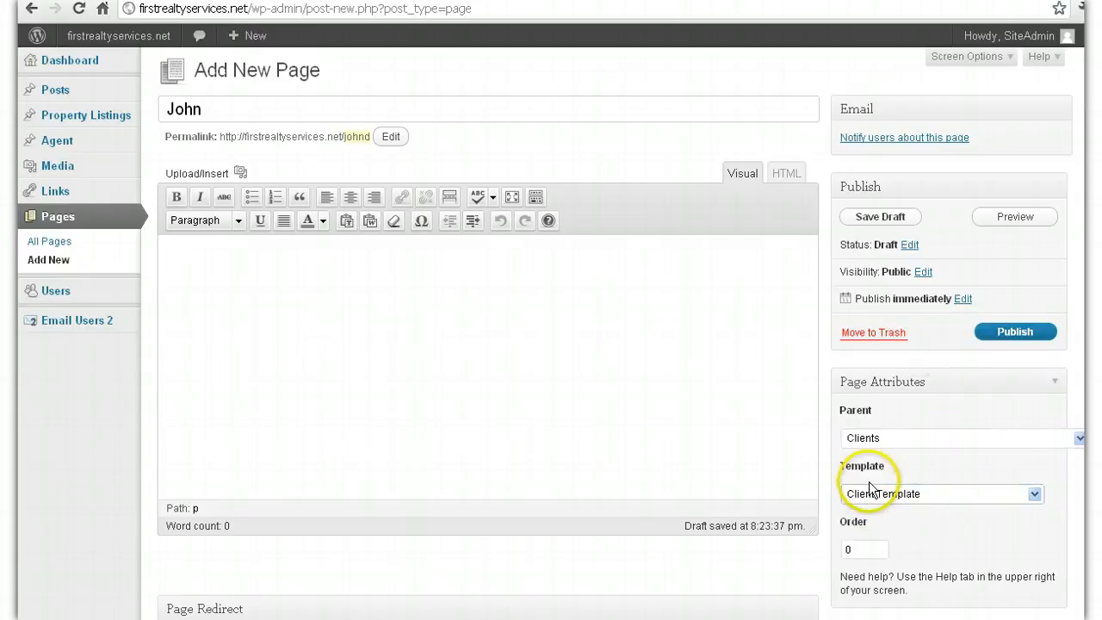
Step: Recheck parent Clients and Client Template, then publish the page
drag(726, 111, 80, 138)
click(138, 1)
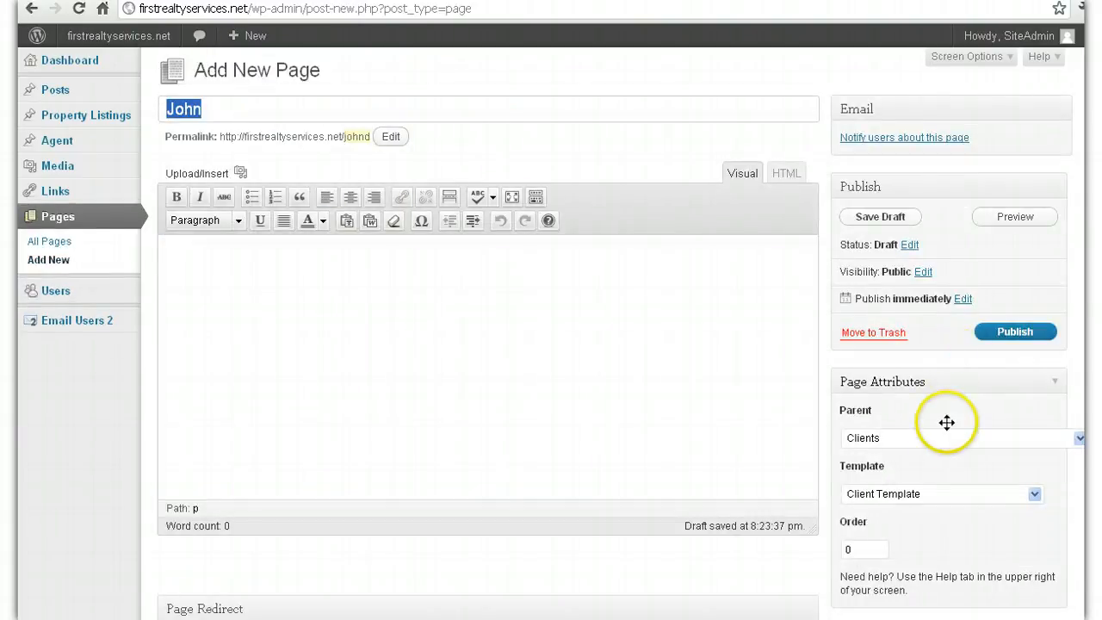
click(947, 437)
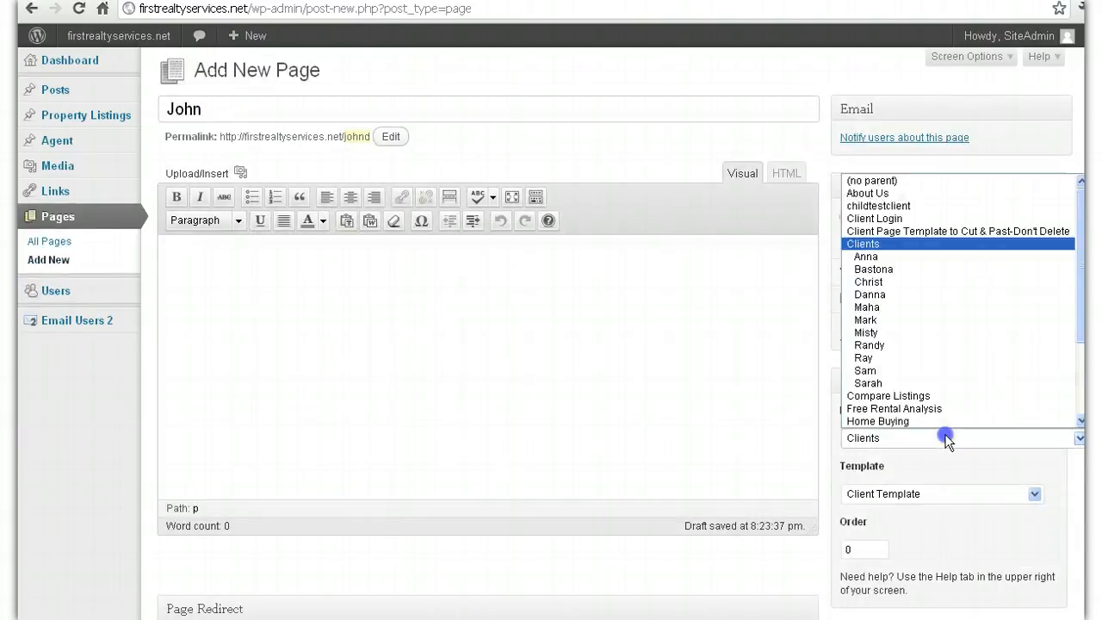
click(904, 244)
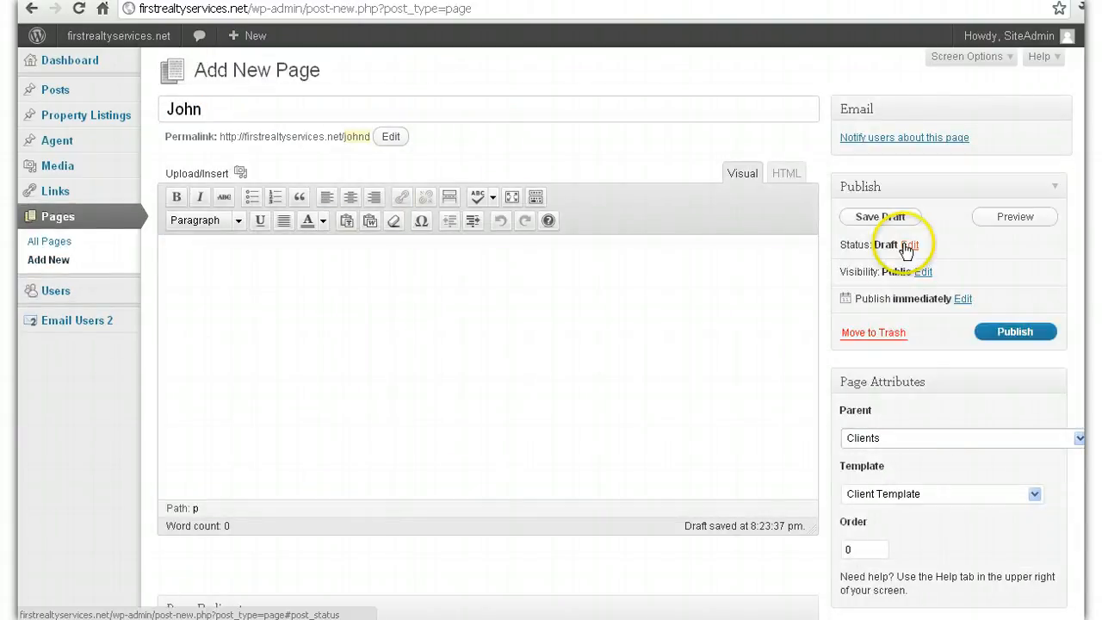
click(922, 496)
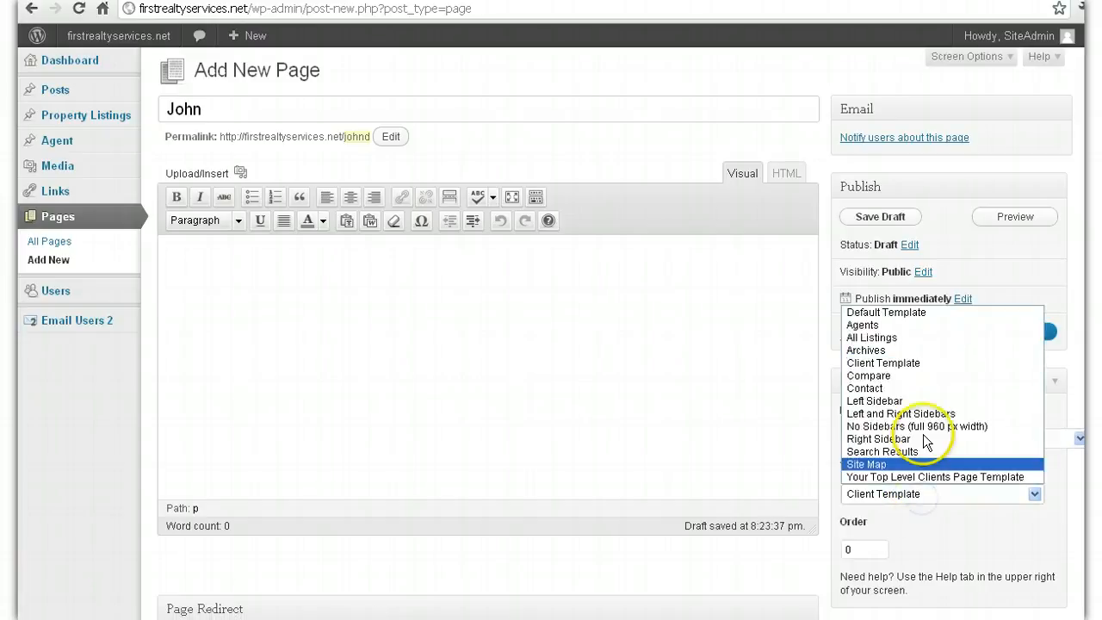
click(927, 364)
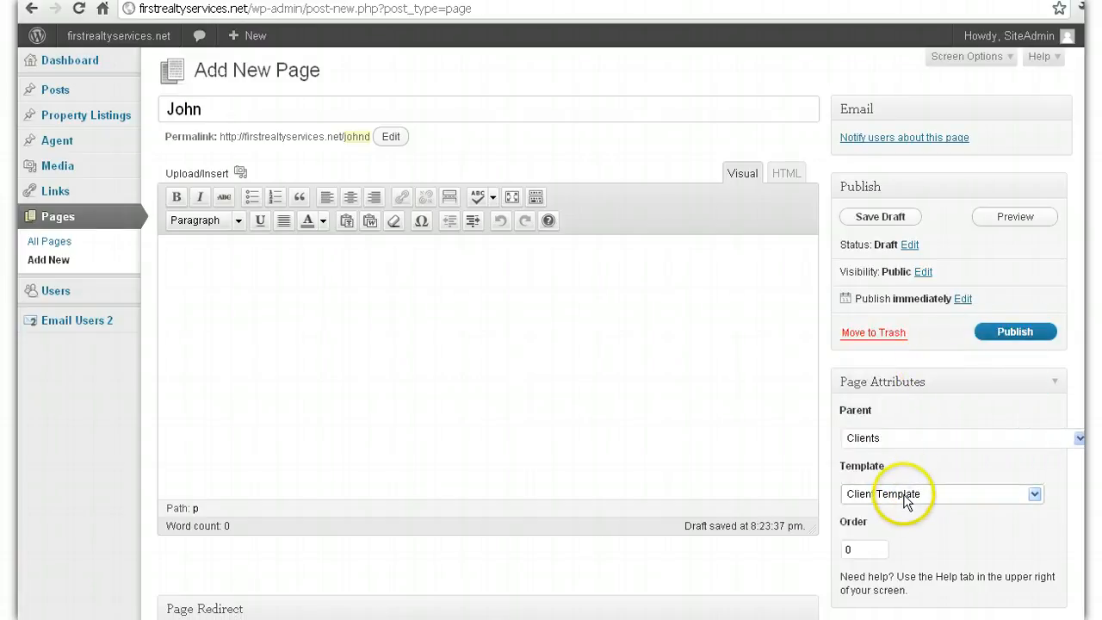
click(1020, 336)
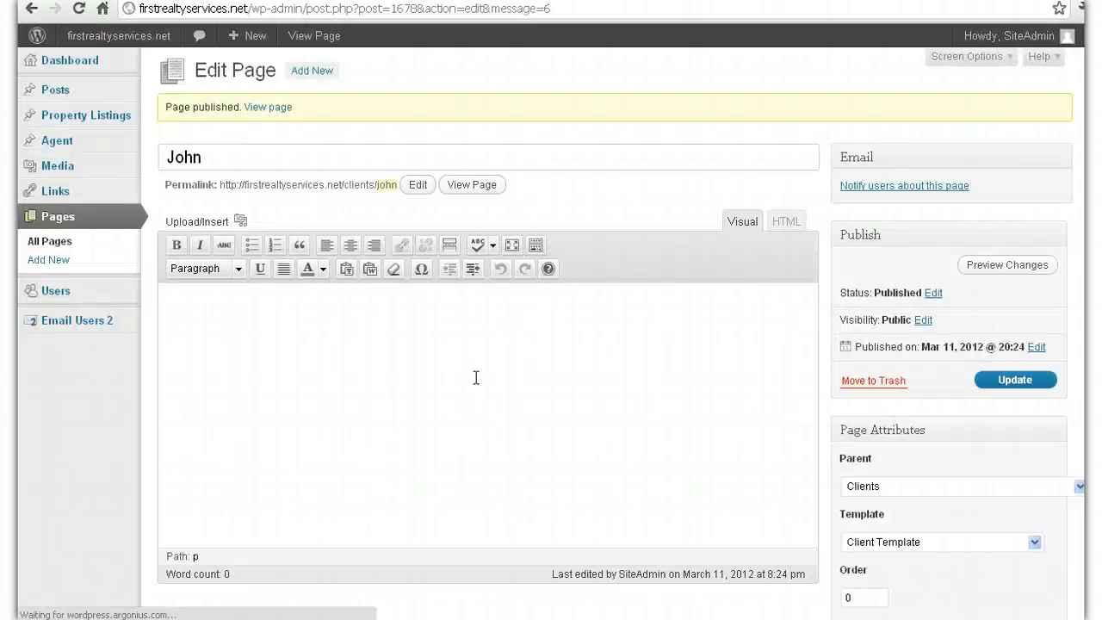
Step: Open 'Client Page Template to Cut & Past-Don't Delete' from All Pages for editing
click(596, 401)
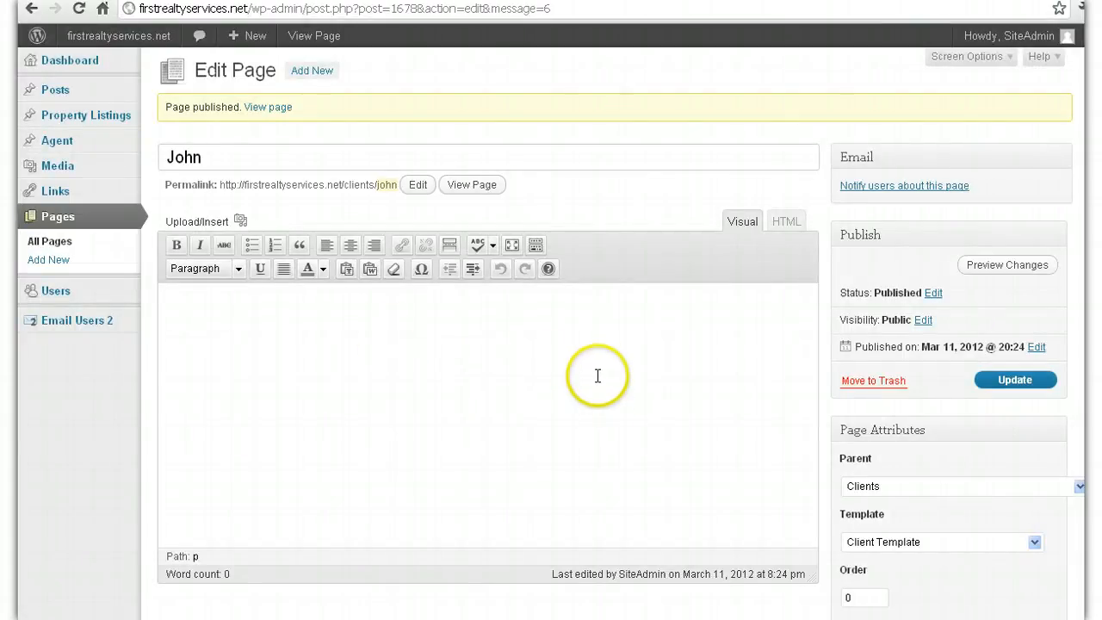
click(124, 247)
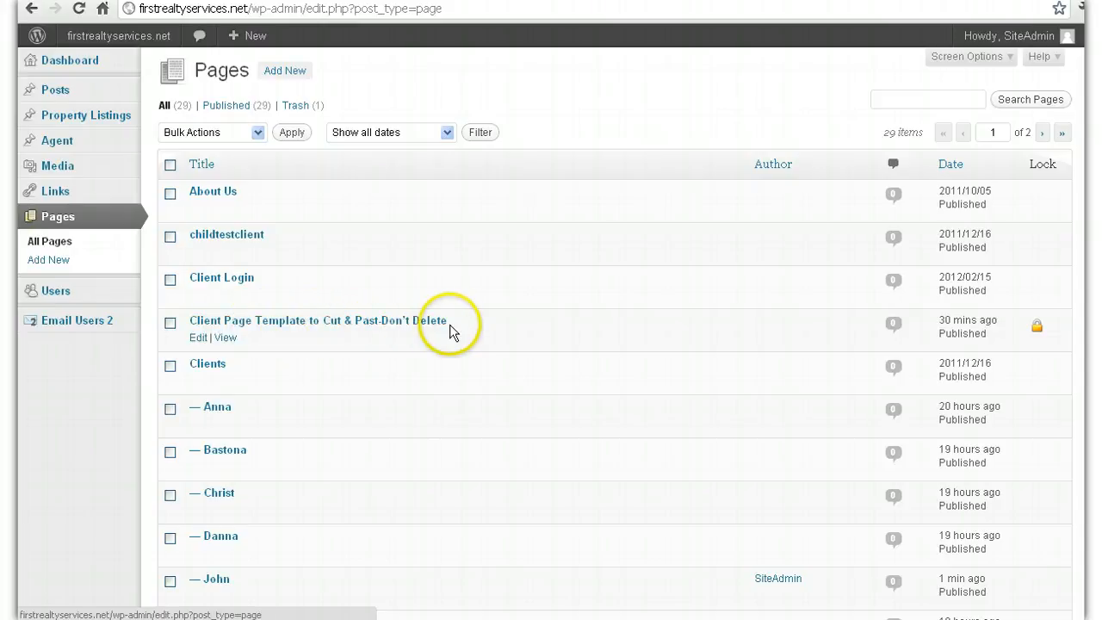
click(202, 337)
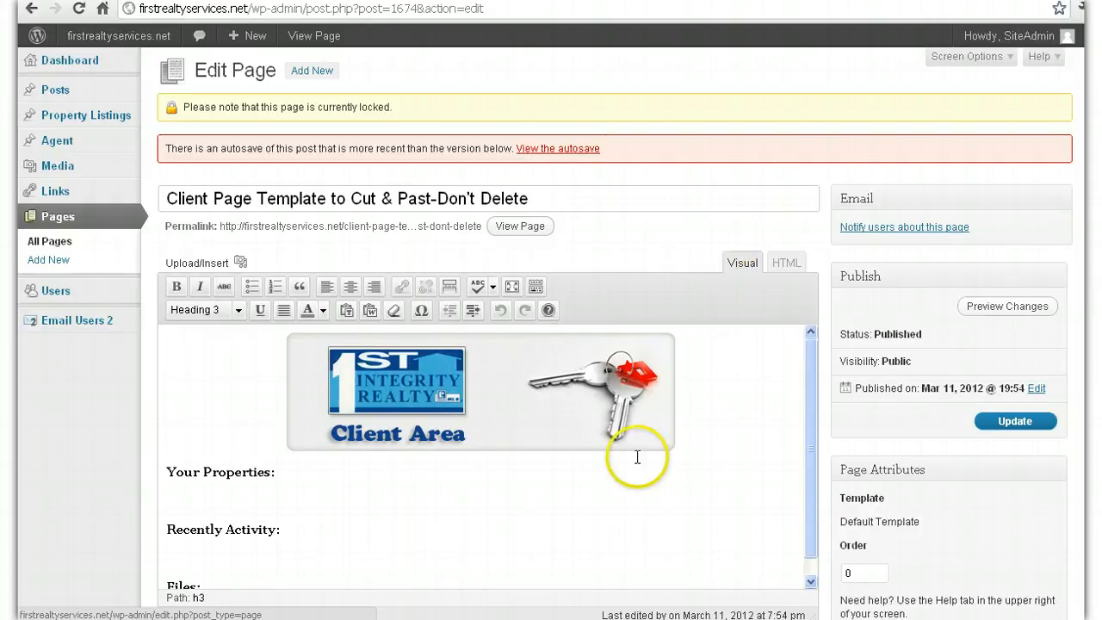
Step: Select and copy part of the template's HTML source, then return to the Visual view
click(785, 271)
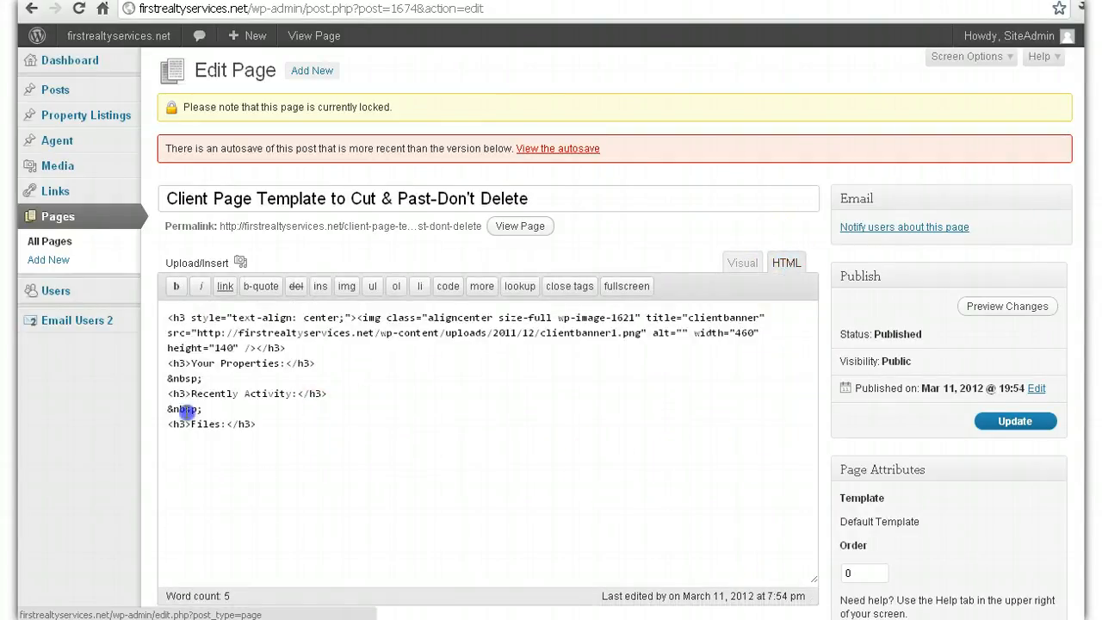
drag(293, 422, 156, 316)
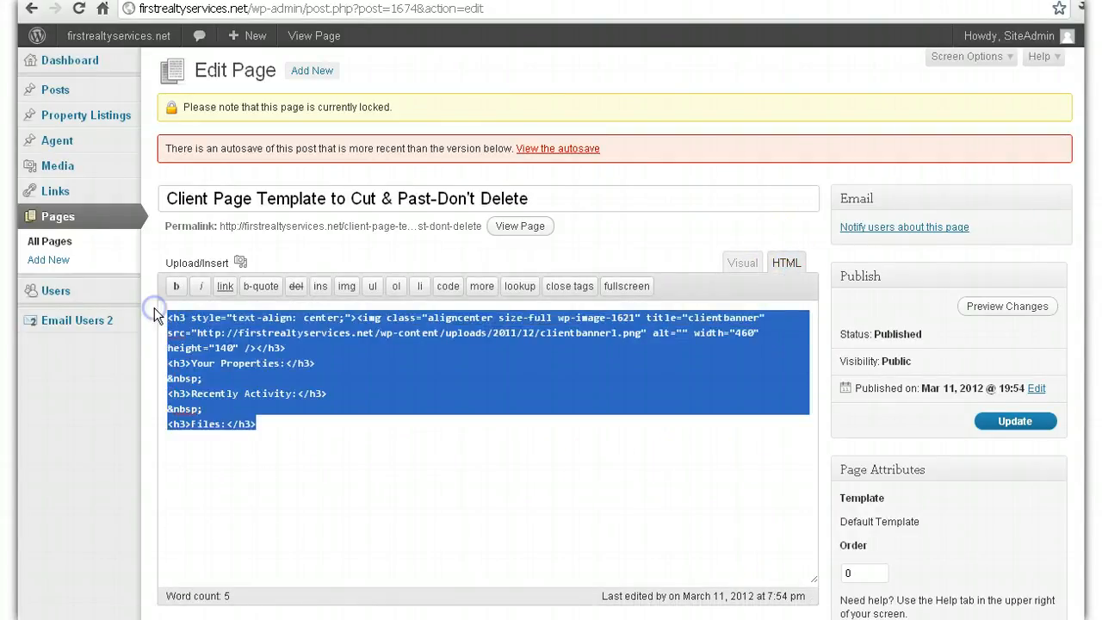
right_click(245, 343)
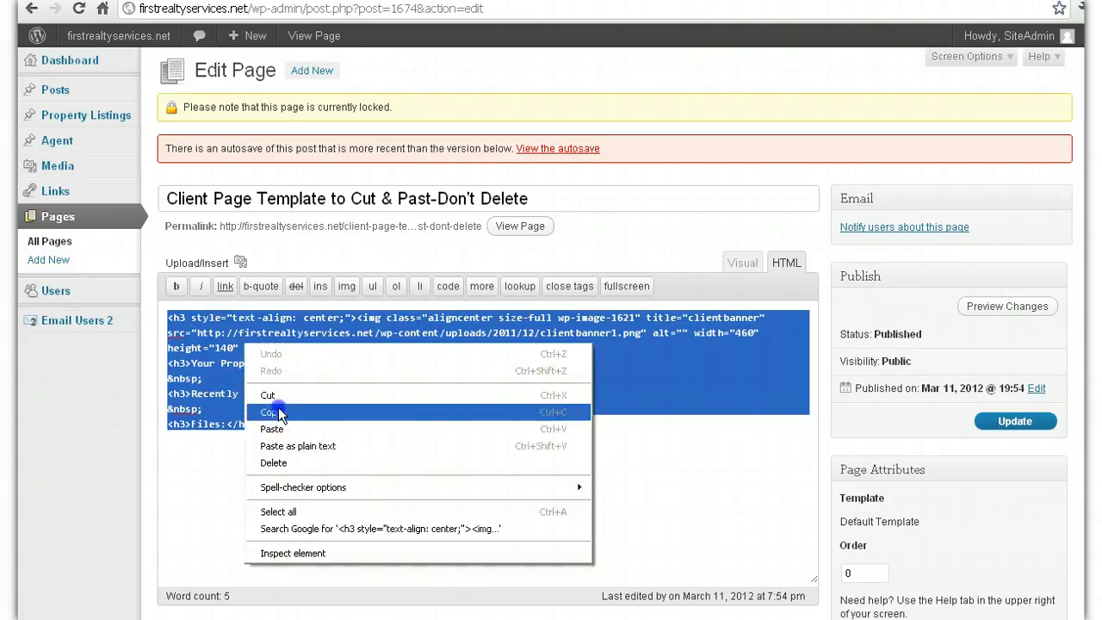
click(276, 412)
click(744, 264)
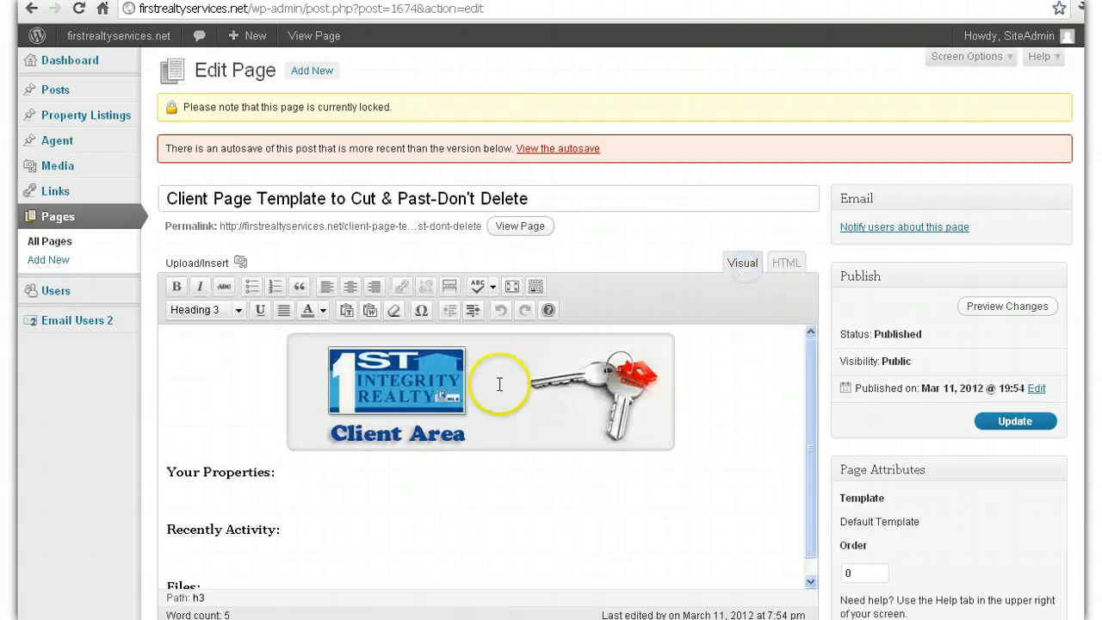
scroll(551, 334, down, 1)
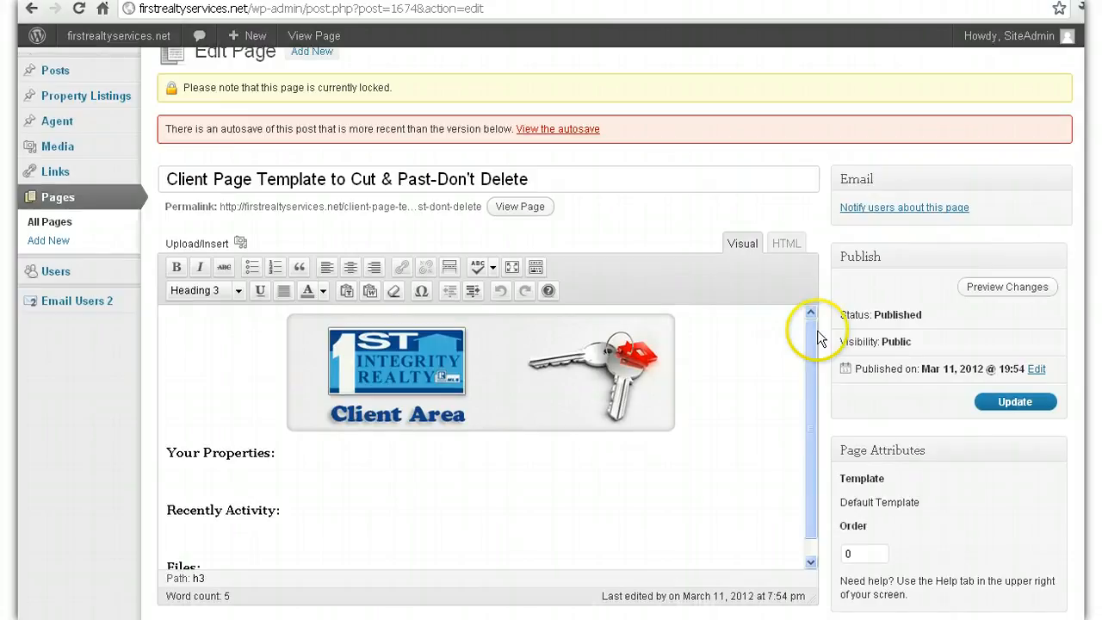
drag(809, 374, 807, 399)
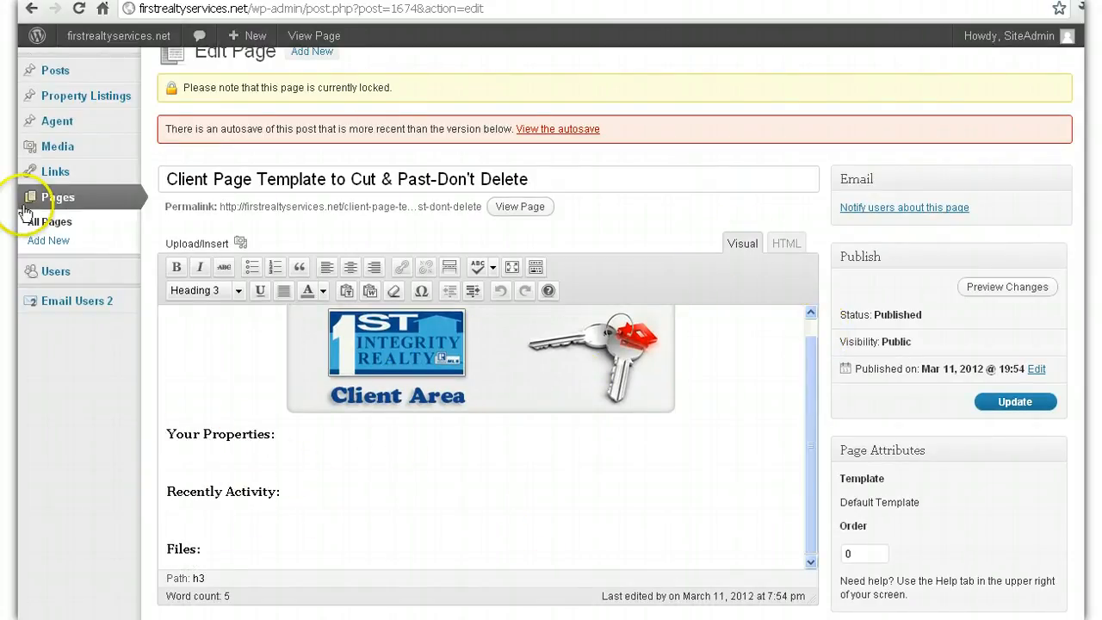
Step: Copy the template's full HTML source and leave the editor for the Pages list without saving
click(786, 243)
drag(337, 451, 151, 276)
right_click(212, 347)
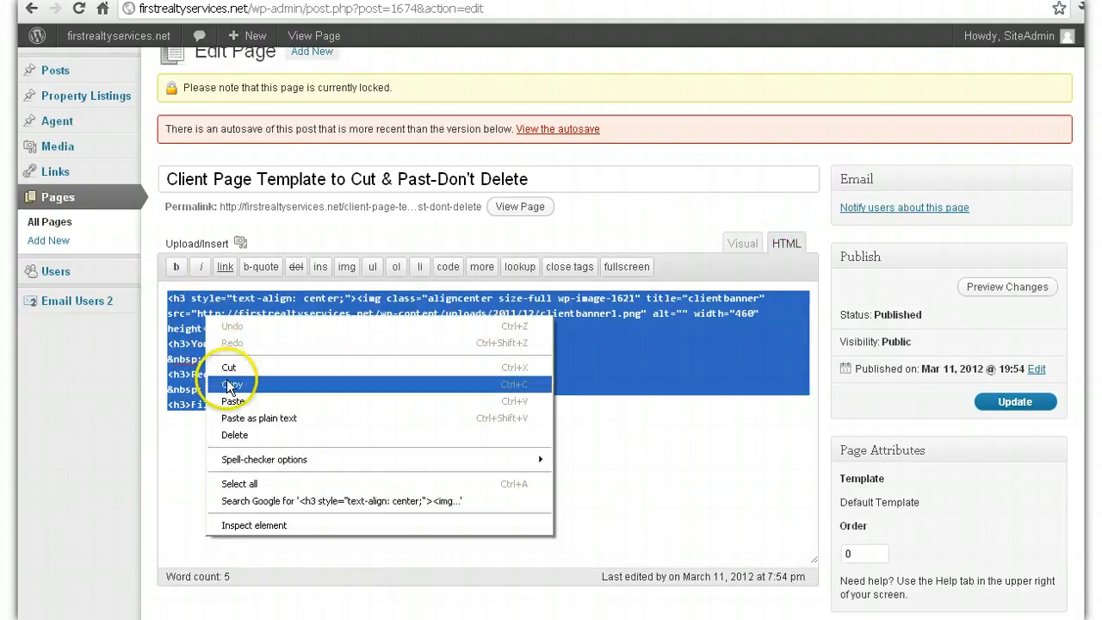
click(290, 381)
click(112, 225)
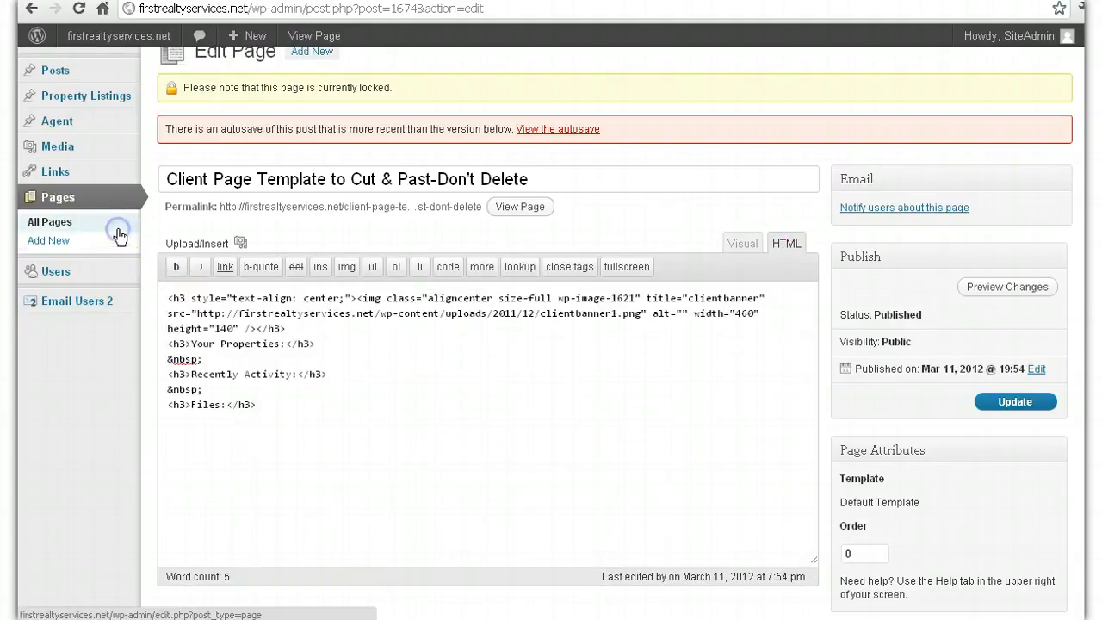
click(554, 339)
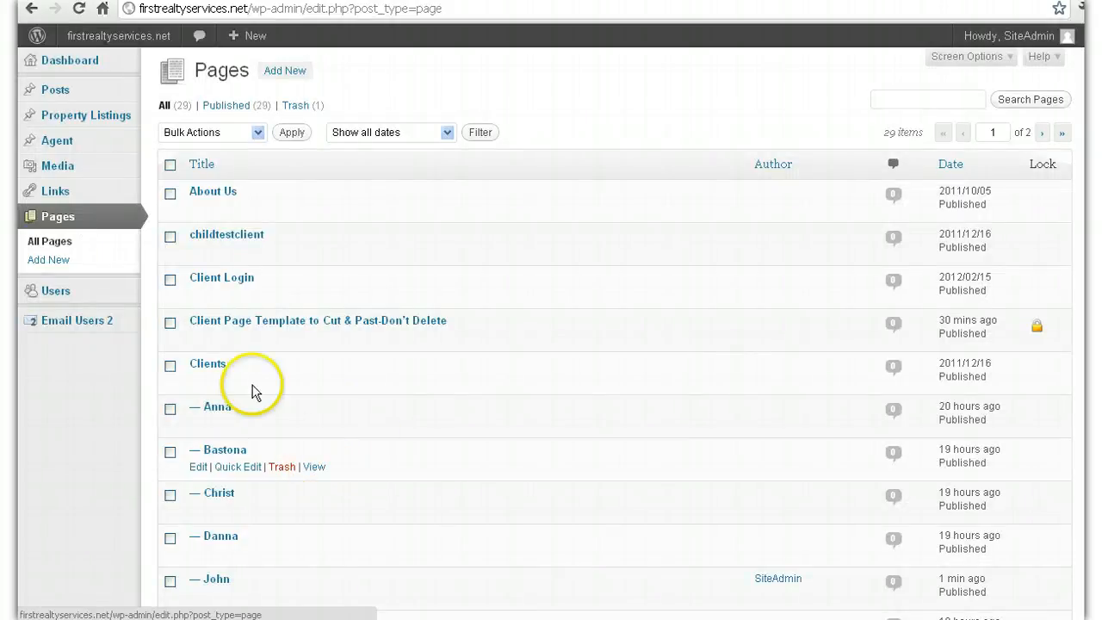
Step: Paste the copied template HTML into the newest client page and view it formatted
scroll(257, 396, down, 1)
scroll(261, 401, down, 1)
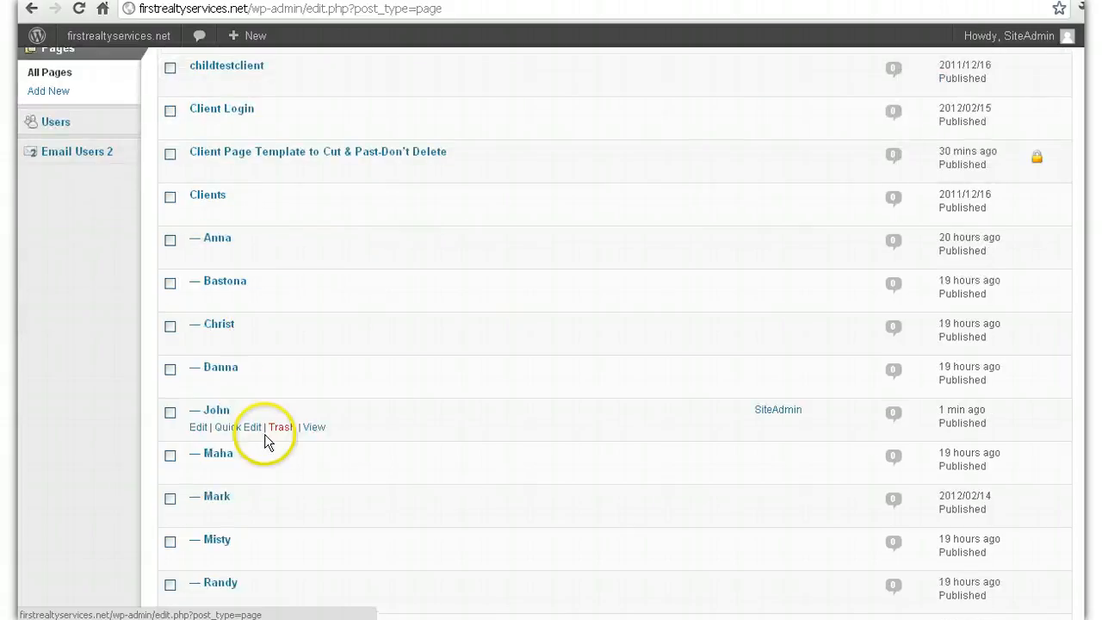
click(200, 428)
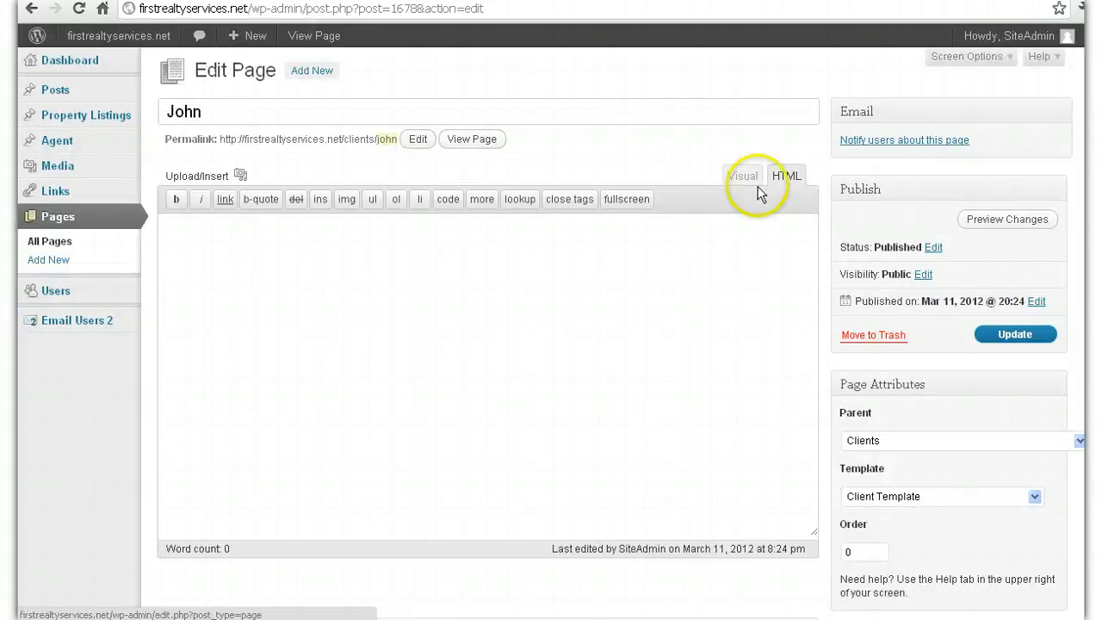
click(728, 186)
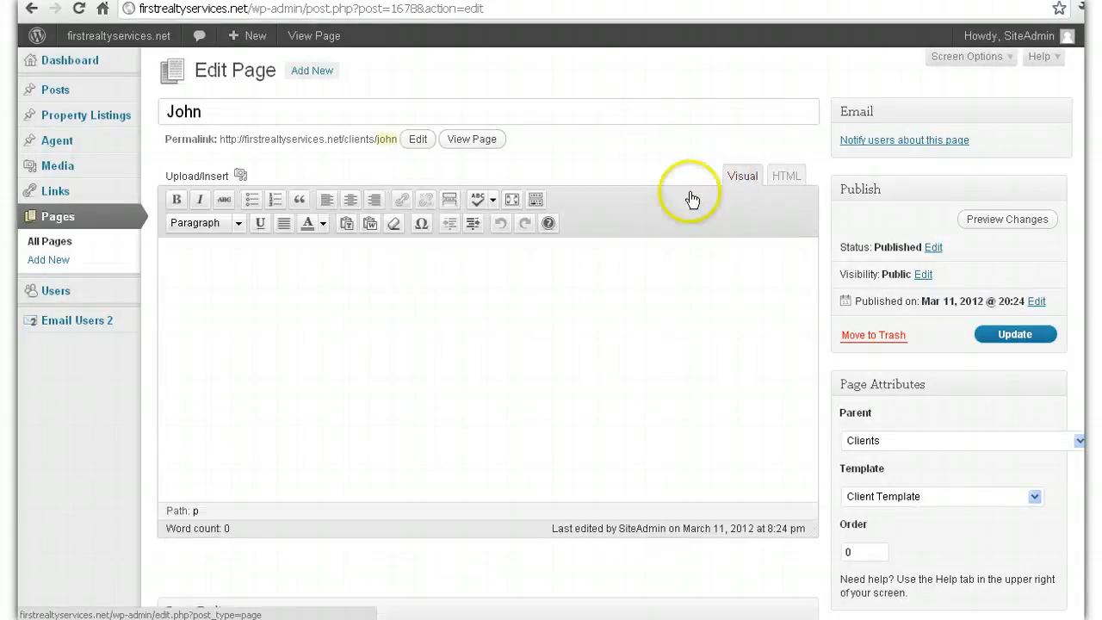
click(788, 188)
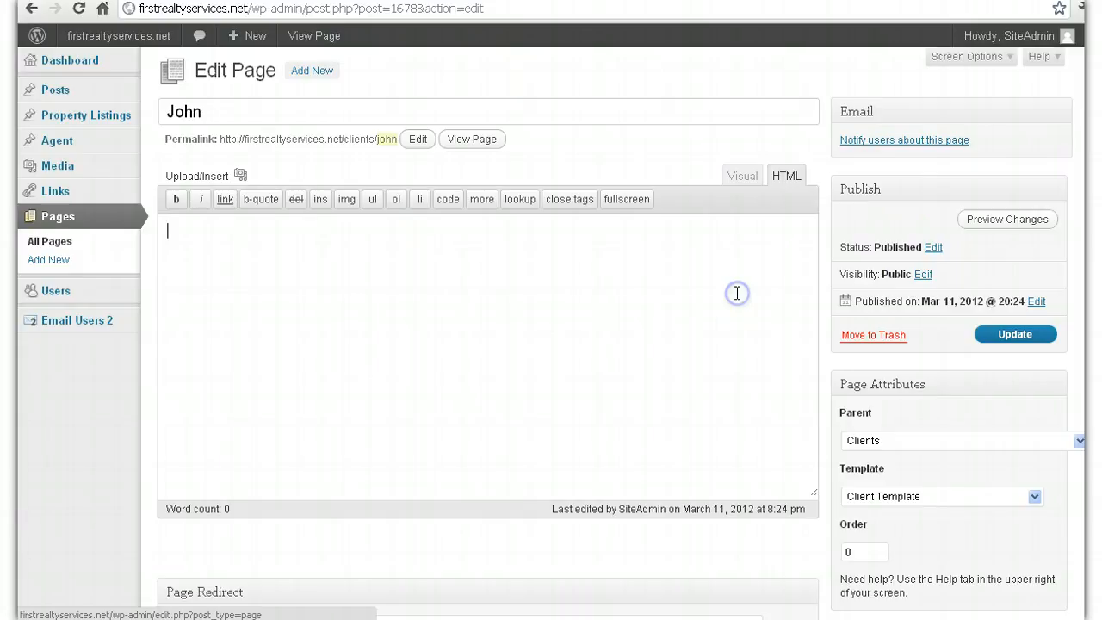
right_click(480, 271)
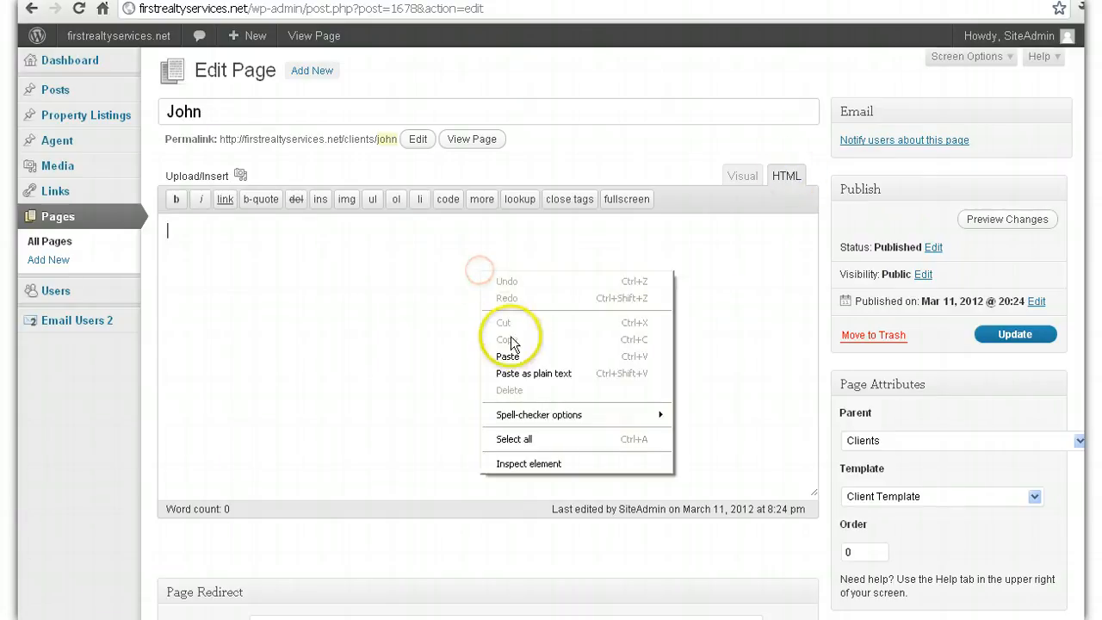
click(509, 355)
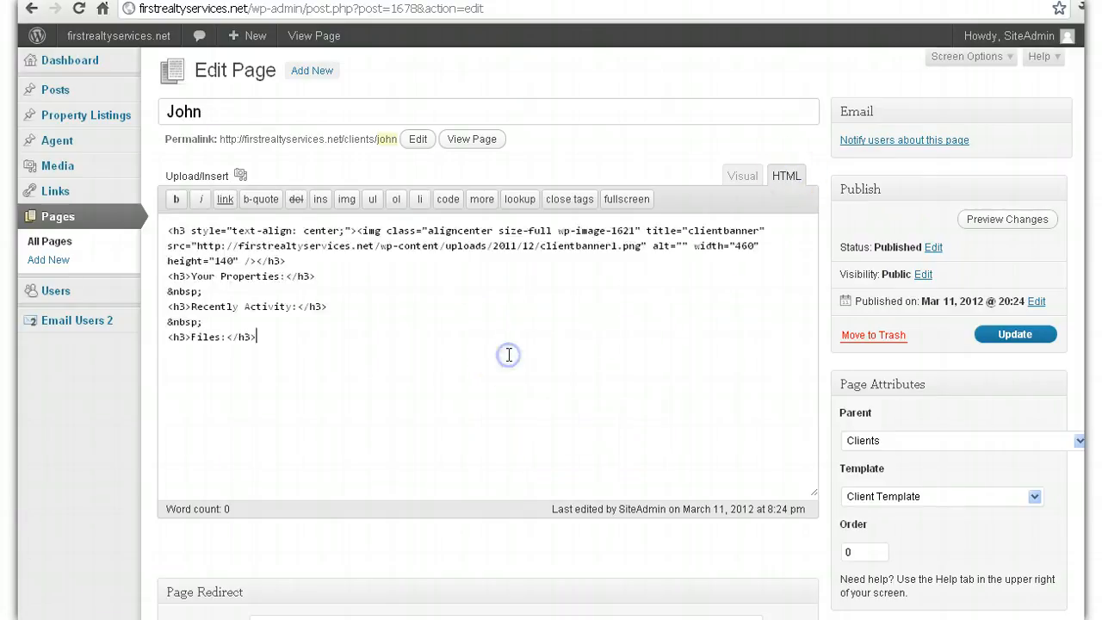
click(739, 177)
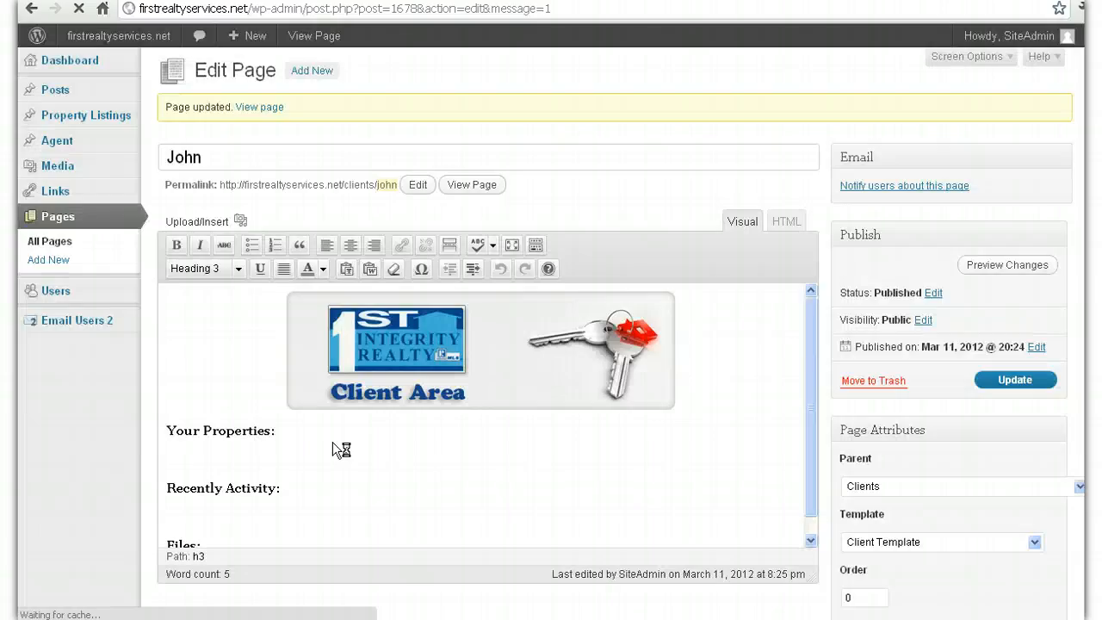
Step: Add Address under Your Properties and bullet the Had Plumber and Landscape Done activities
click(332, 443)
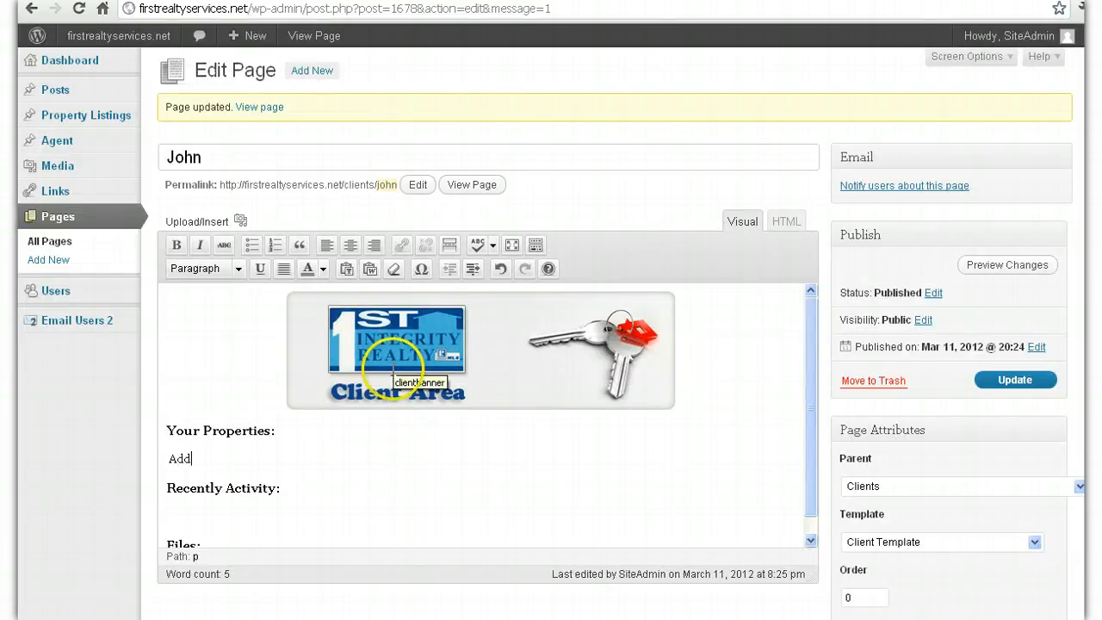
click(311, 506)
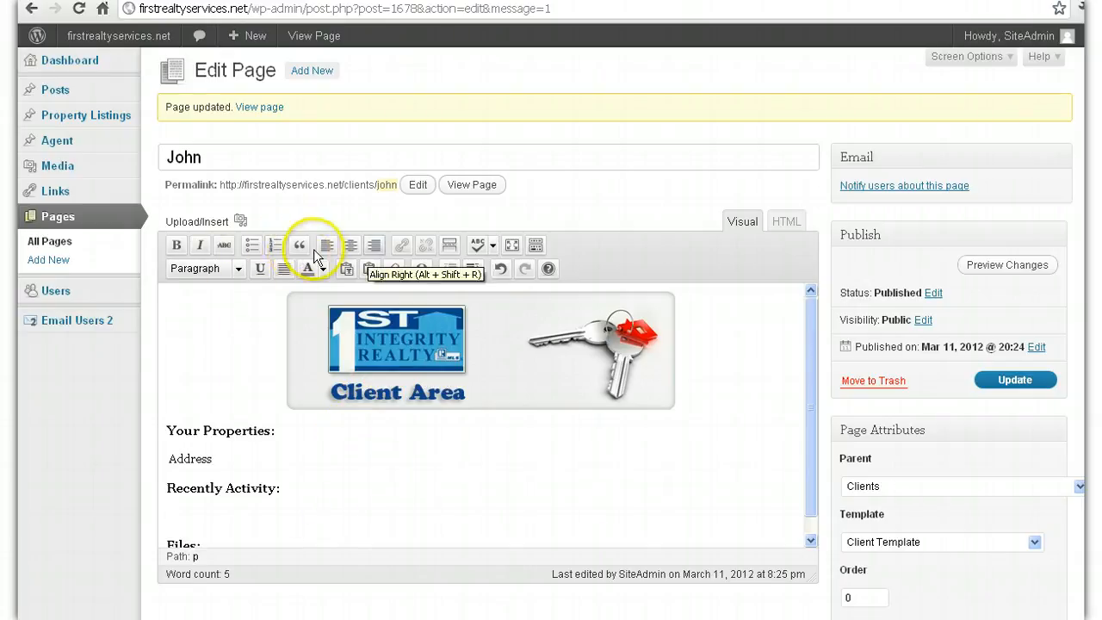
click(253, 246)
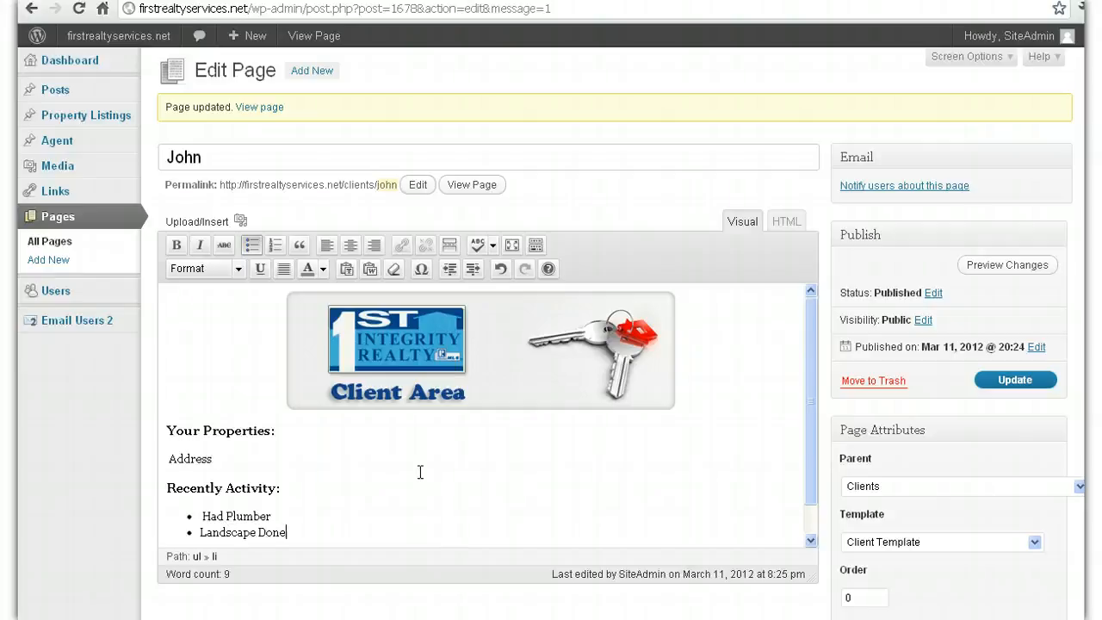
Step: Add a blank line below Files: and bring up the Add Media window
click(808, 534)
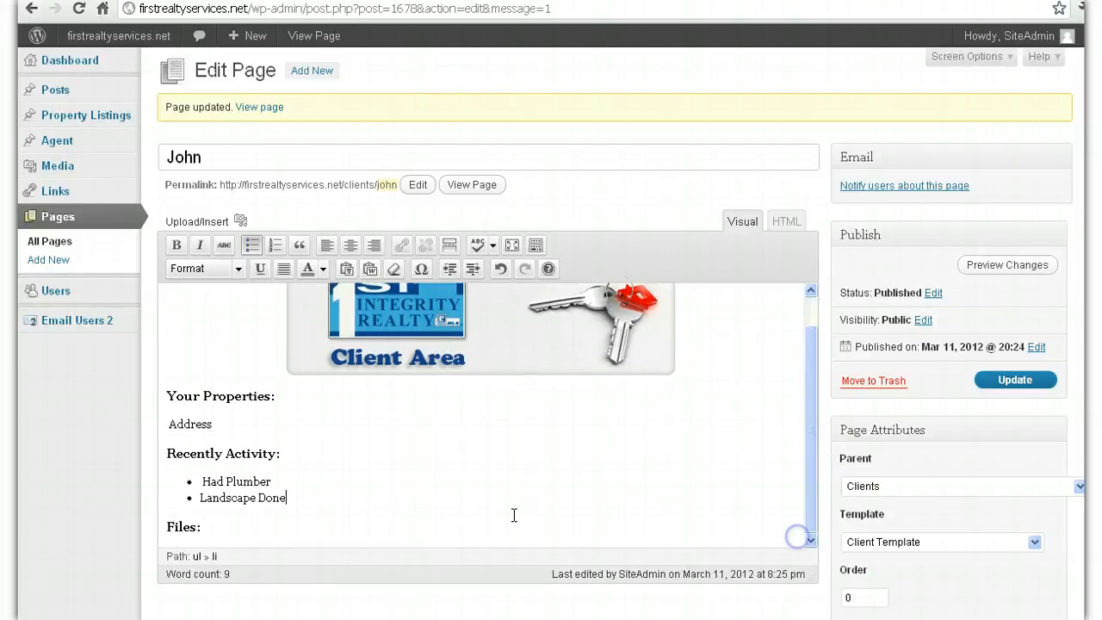
click(472, 535)
key(Return)
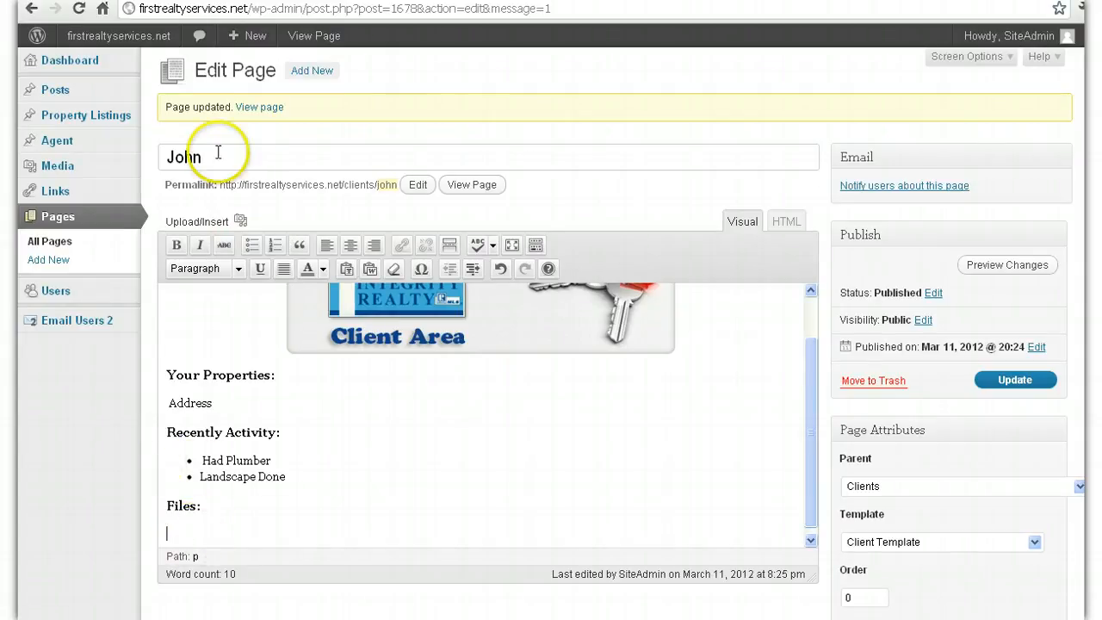
click(239, 219)
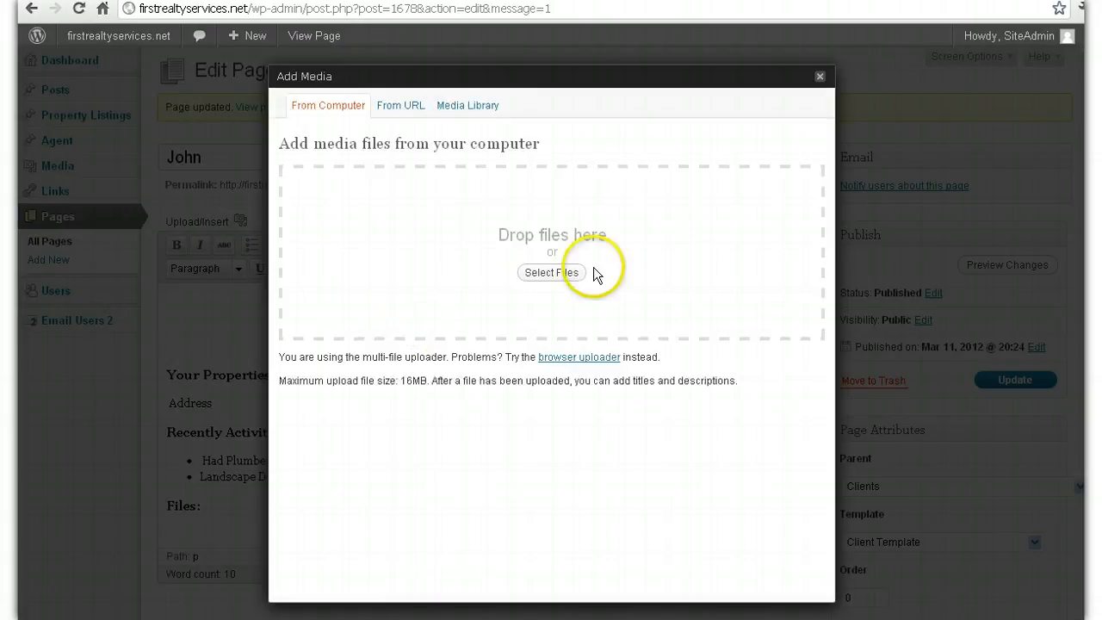
Step: Open the upload file picker and browse from My Documents into the MyWebsites folder
click(561, 275)
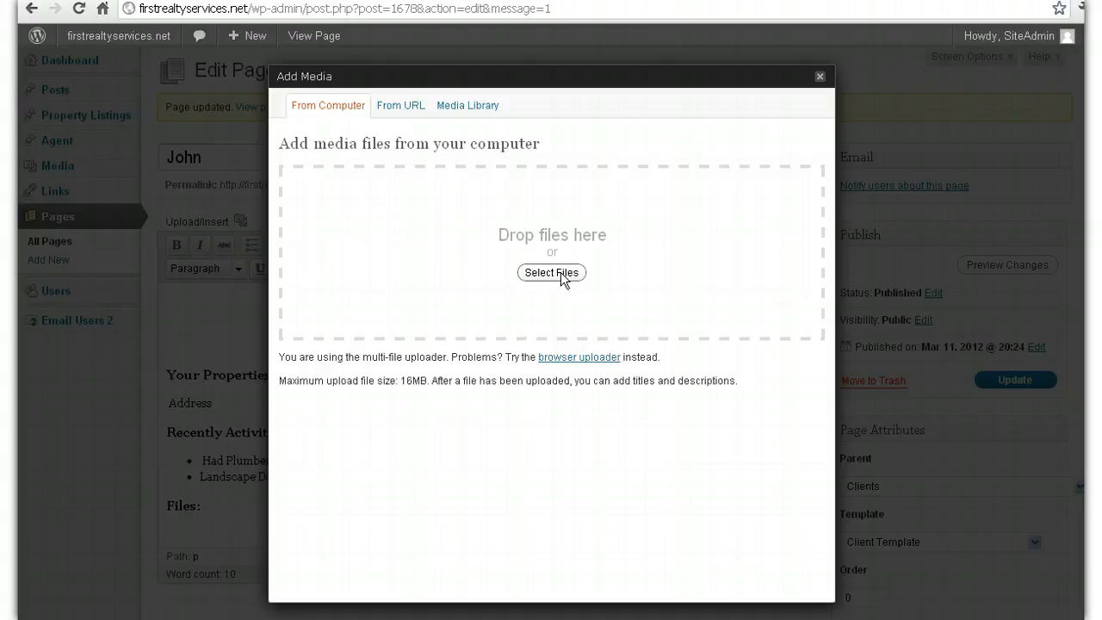
click(556, 274)
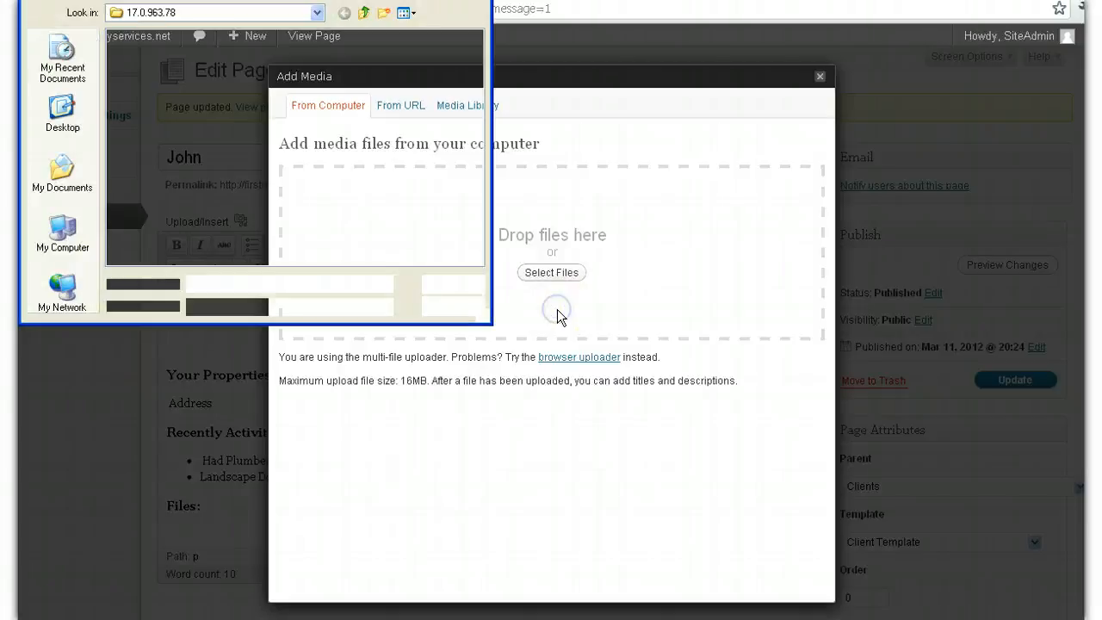
click(53, 203)
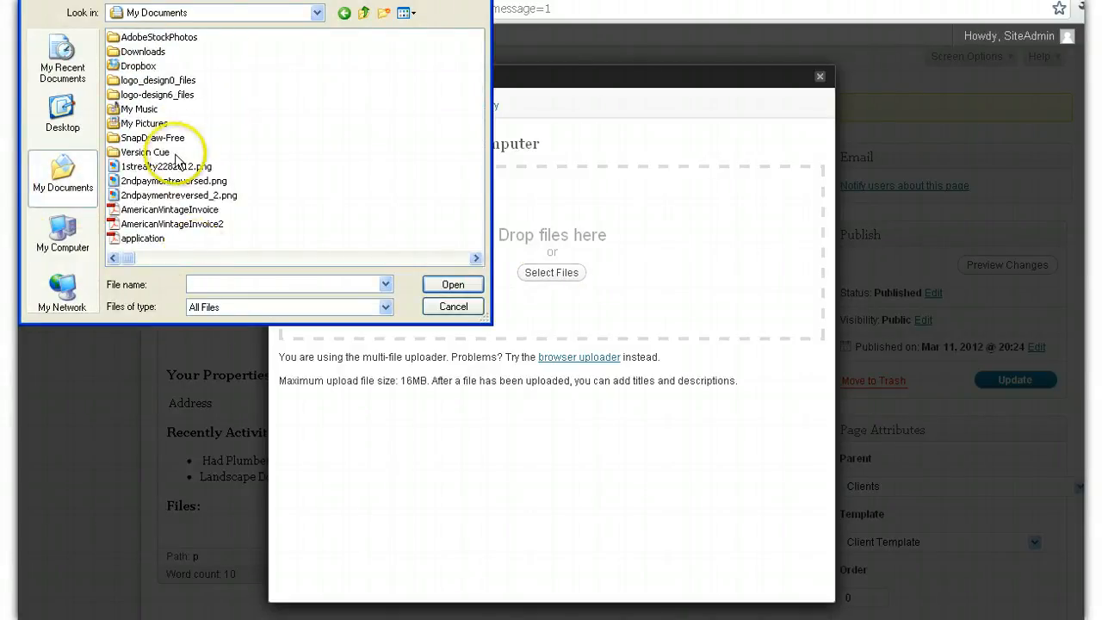
click(158, 260)
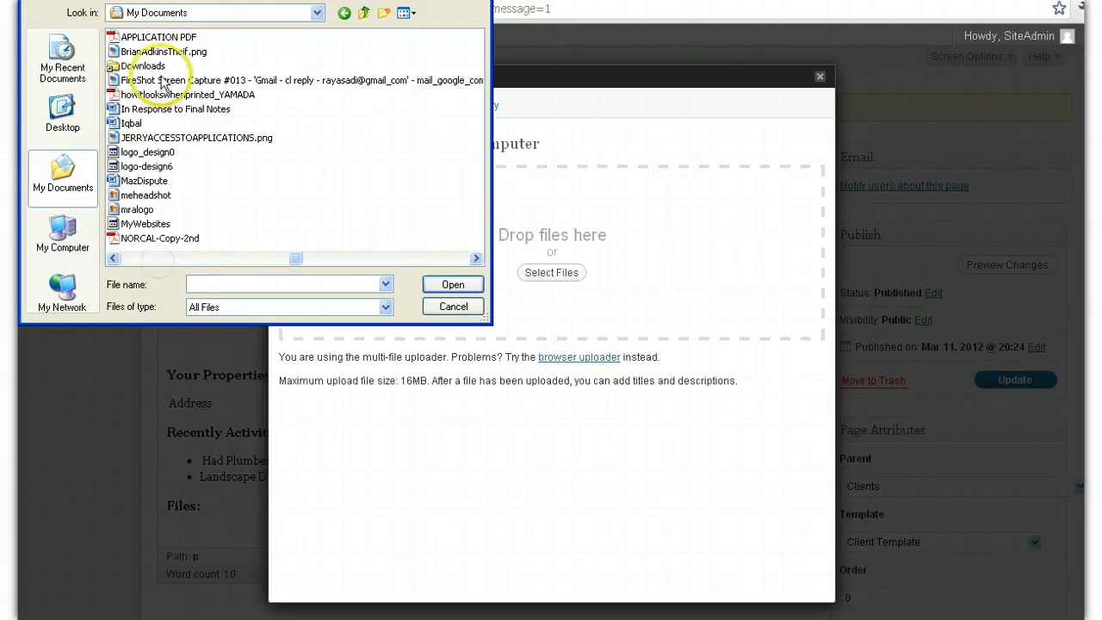
click(130, 211)
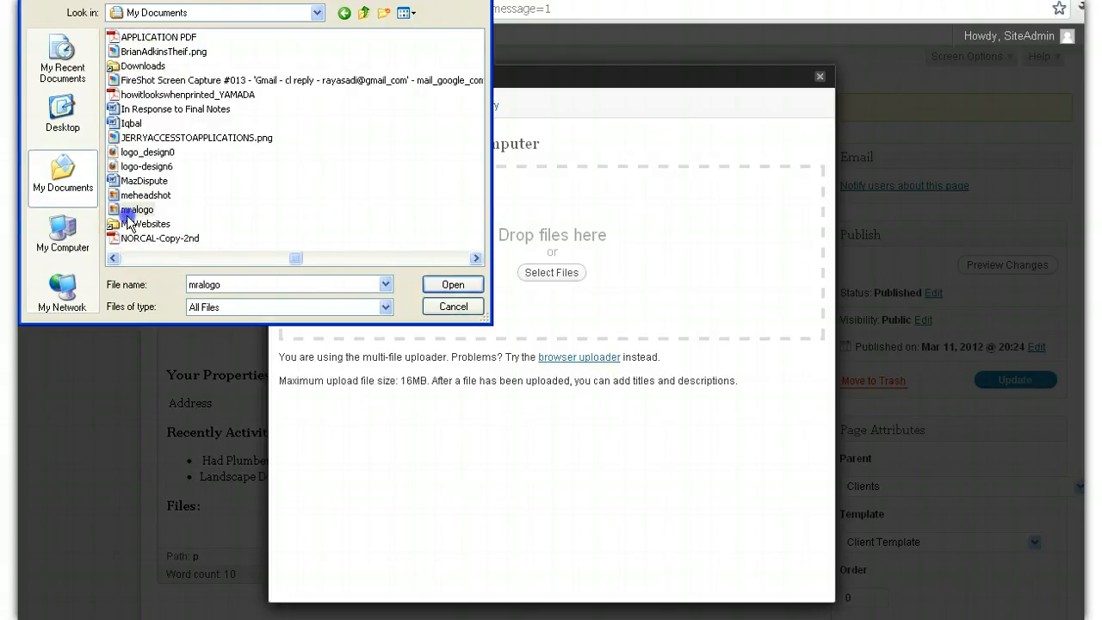
click(130, 224)
double_click(127, 226)
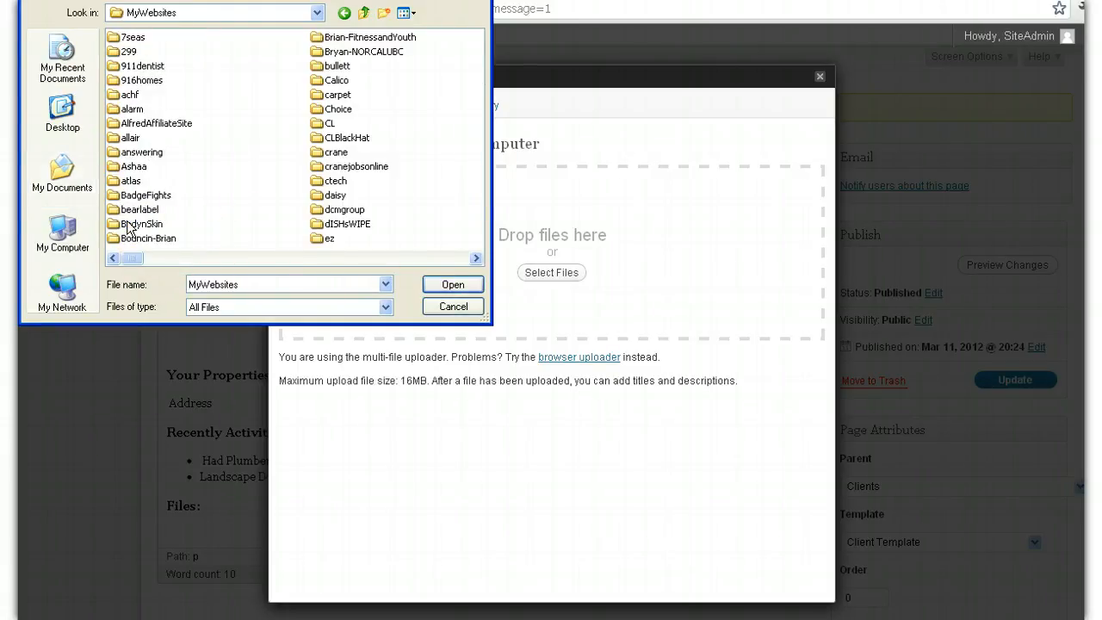
Step: Open the Tony-RE folder and upload the Dummy receipt file
click(294, 260)
click(295, 260)
click(294, 260)
click(295, 261)
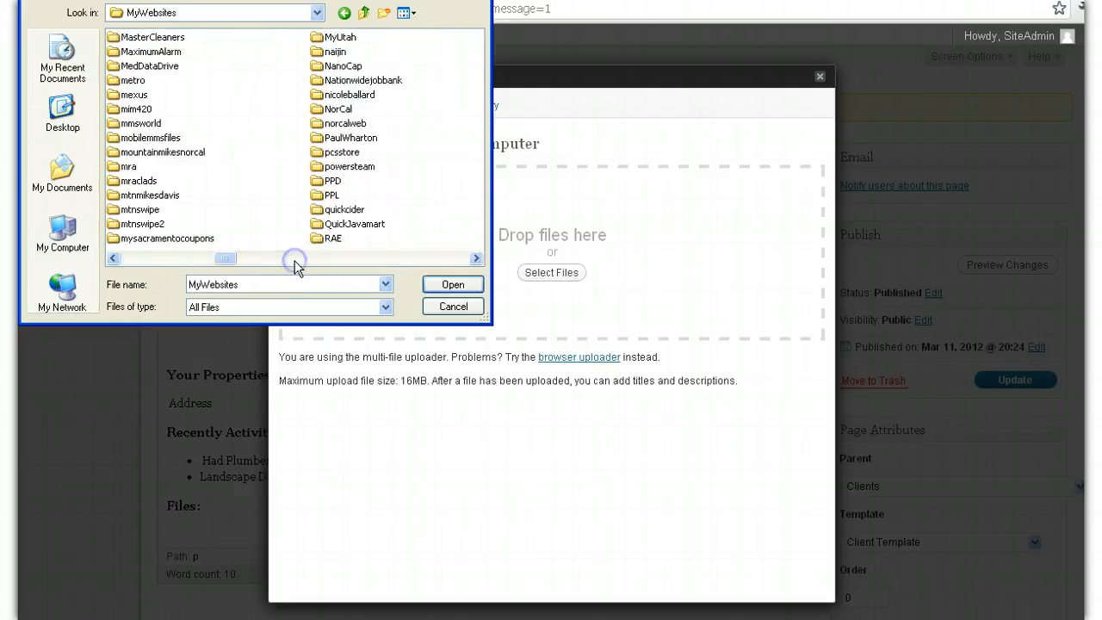
click(295, 260)
click(304, 261)
double_click(342, 138)
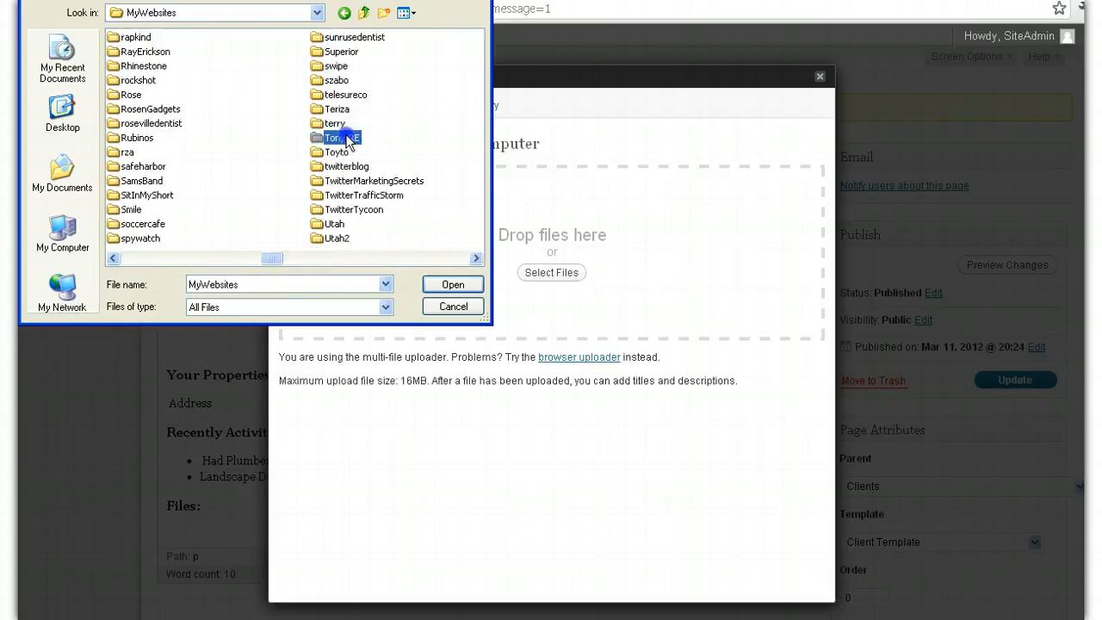
click(276, 262)
click(276, 262)
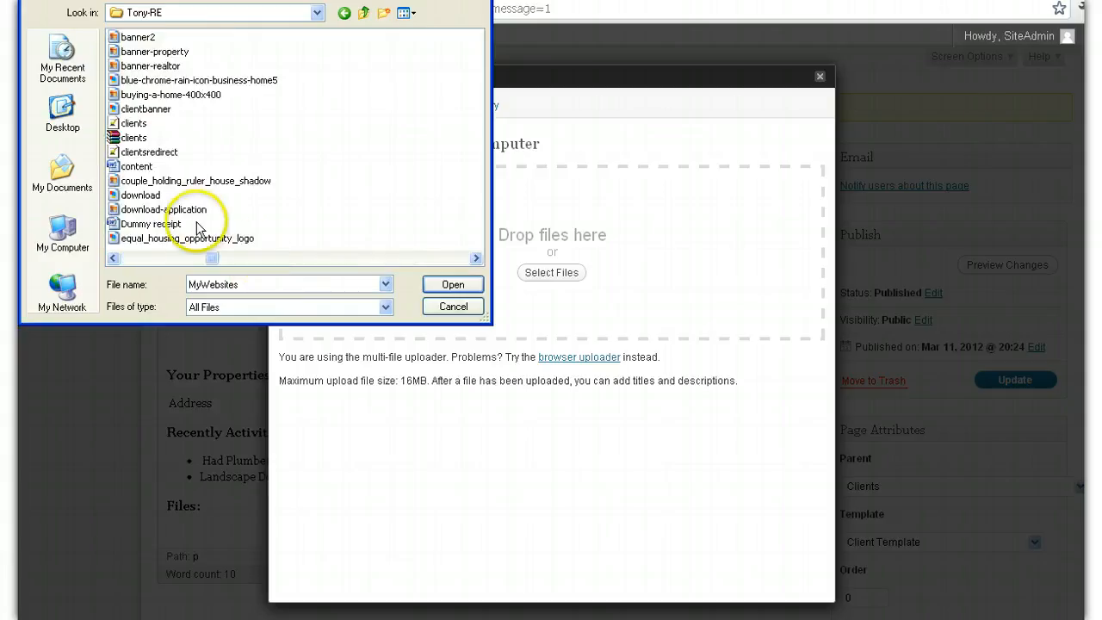
click(172, 224)
double_click(172, 224)
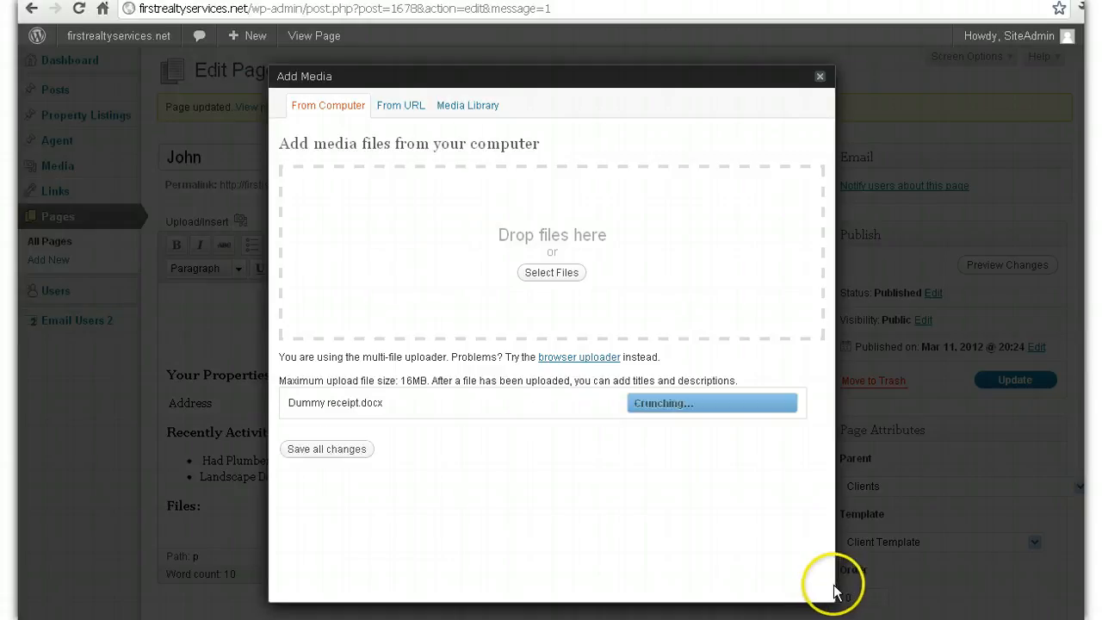
Step: Insert the Dummy receipt link under Files and update the John page
scroll(827, 592, down, 5)
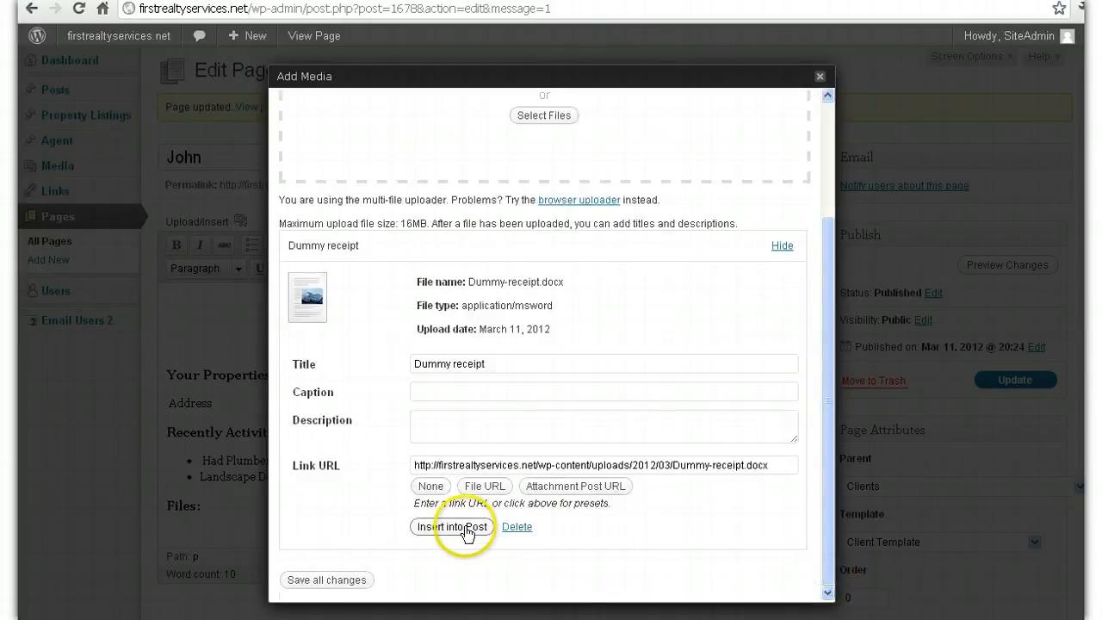
click(466, 534)
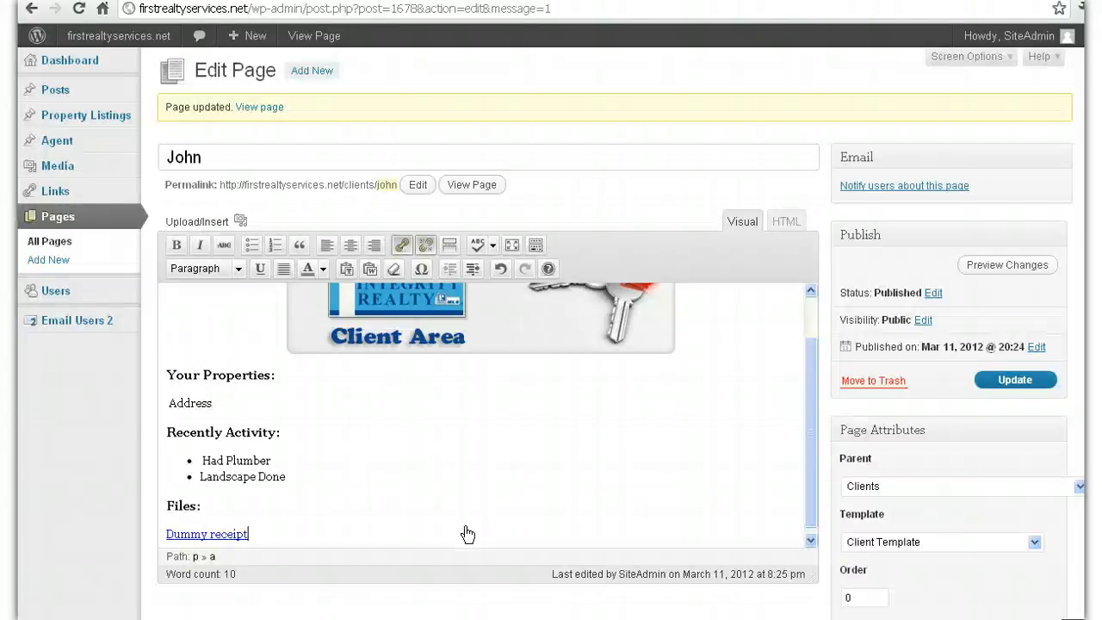
click(999, 380)
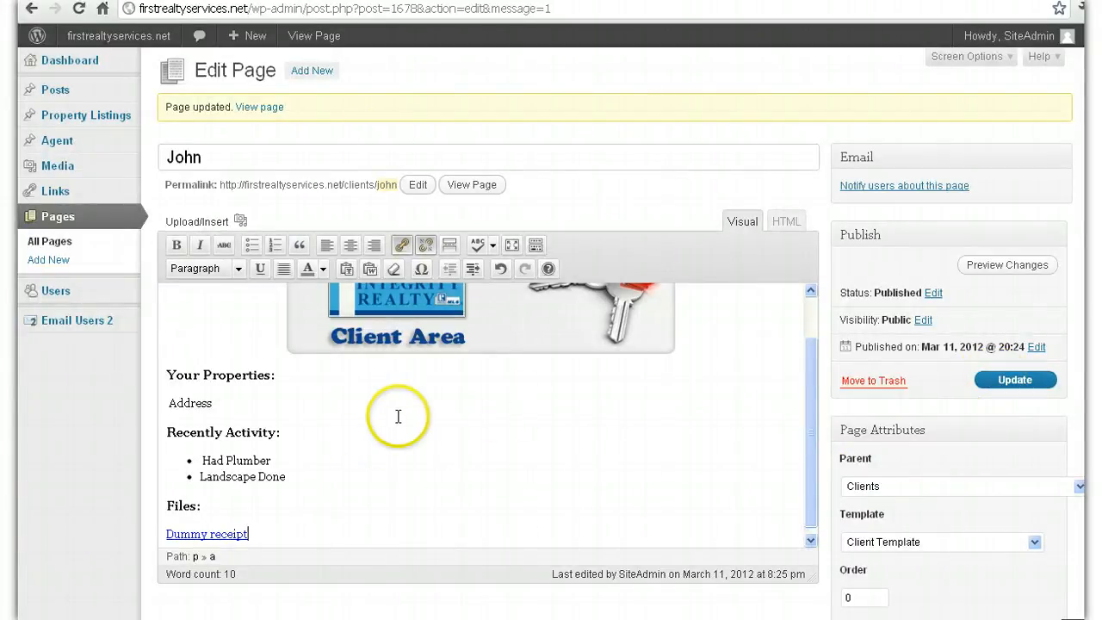
click(1033, 383)
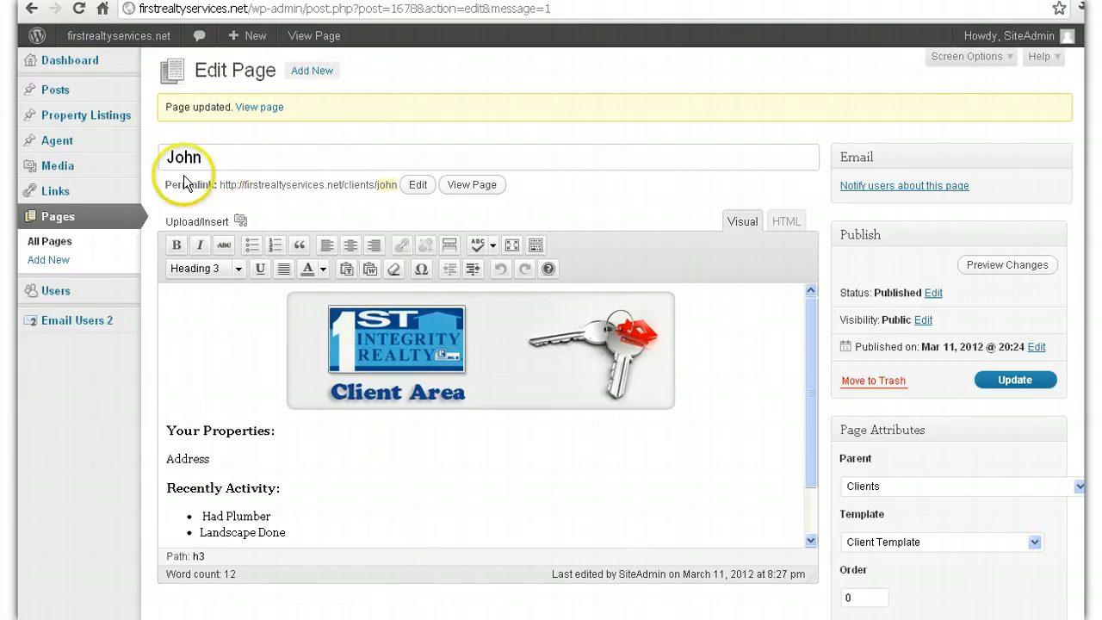
Step: Open the John page's notify-users form, pick the client as recipient, and review the email
click(920, 187)
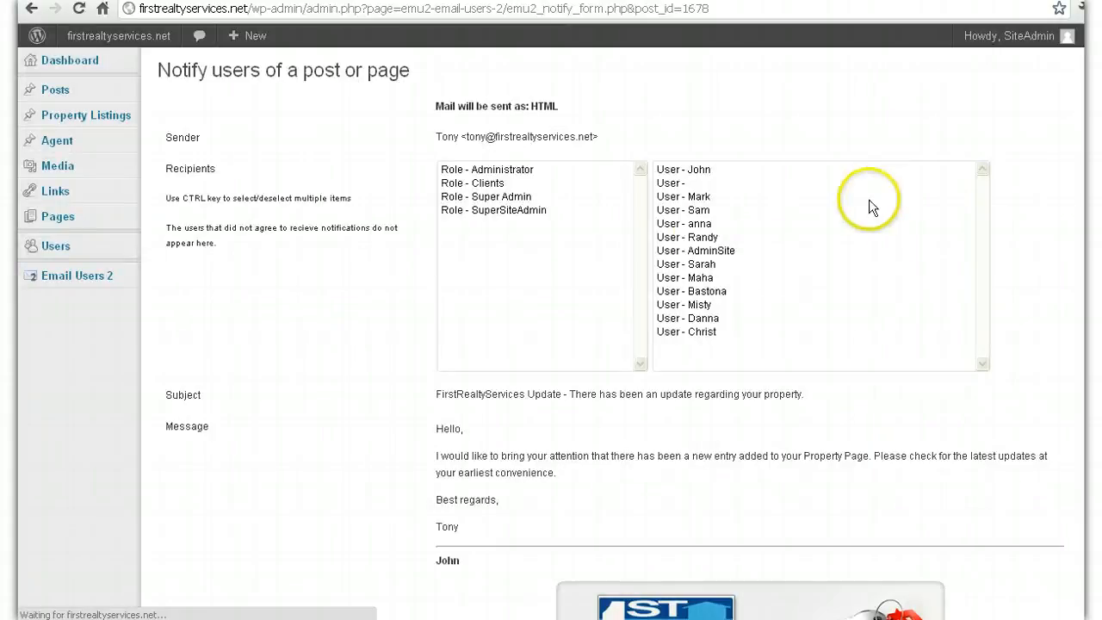
click(709, 172)
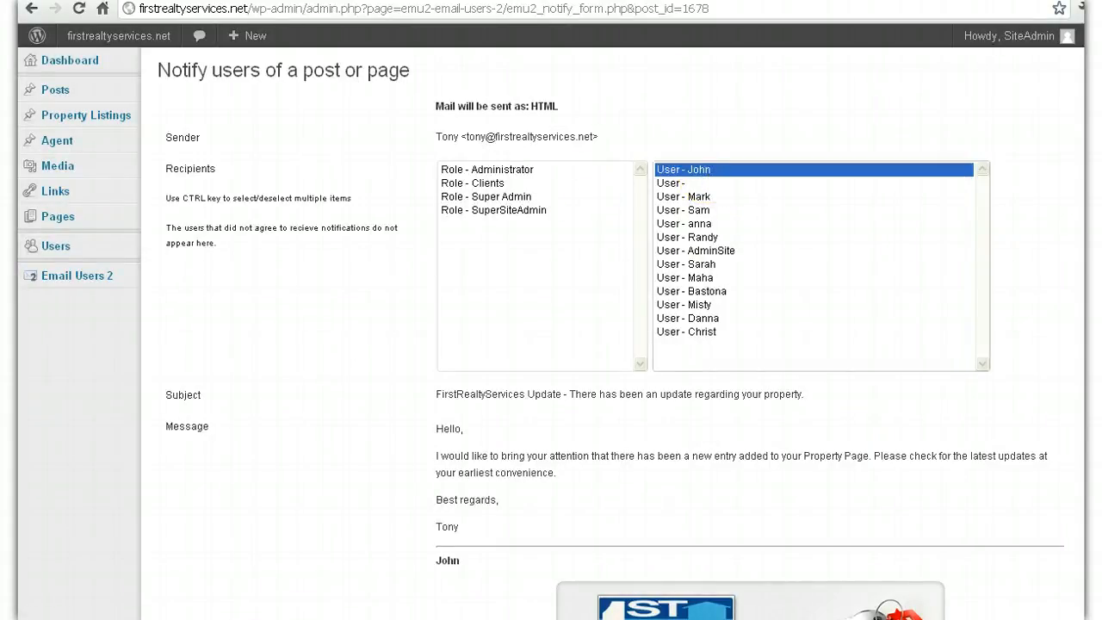
scroll(708, 176, down, 5)
scroll(869, 536, down, 1)
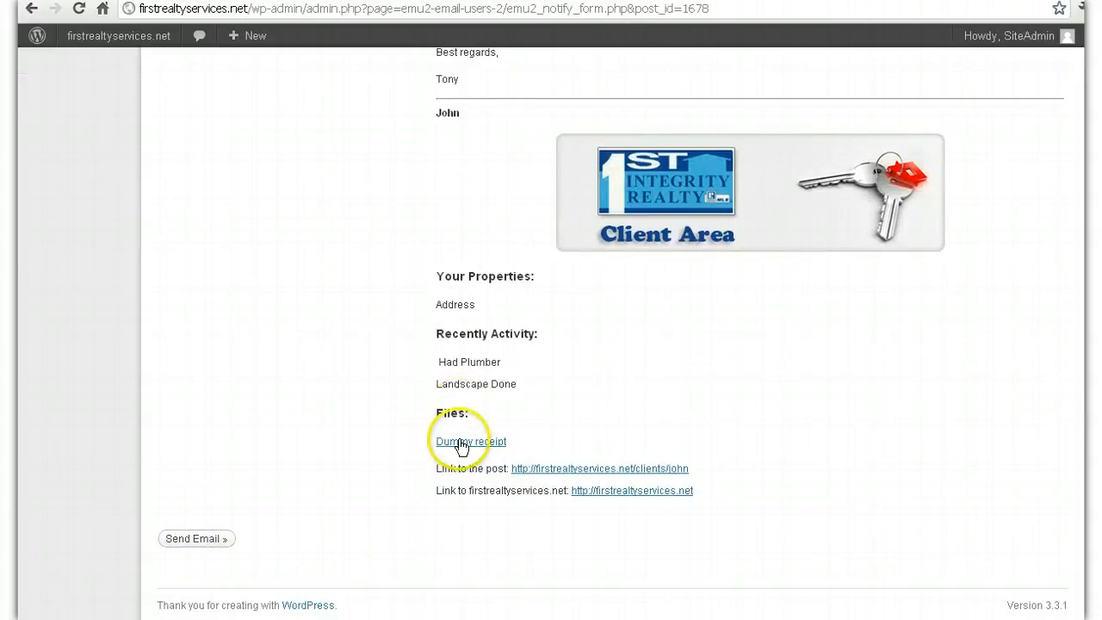
scroll(611, 333, up, 3)
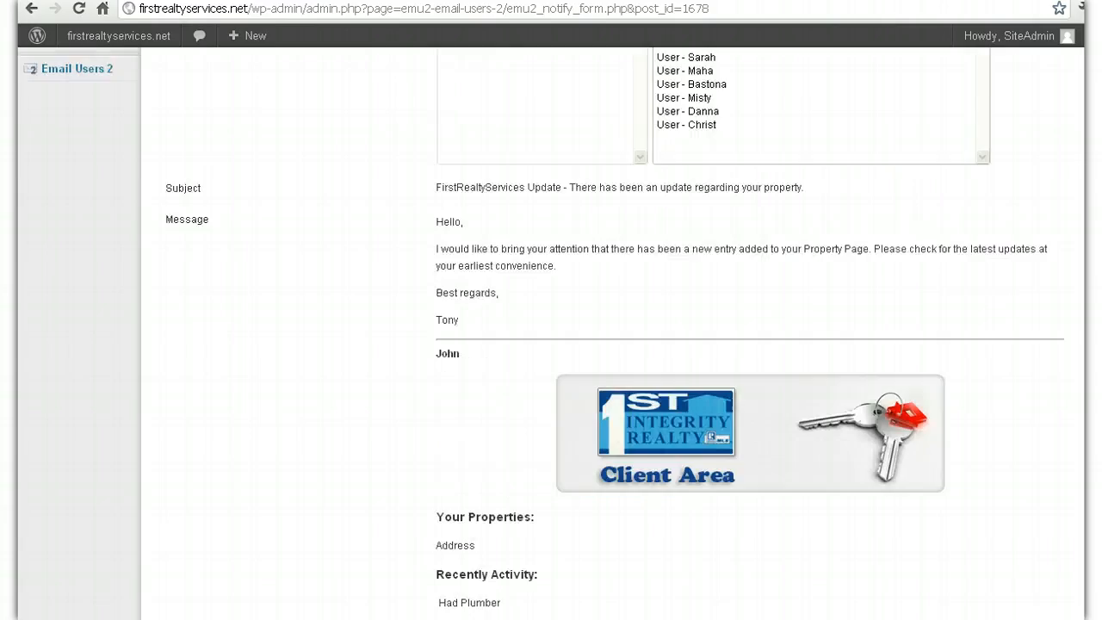
scroll(551, 344, up, 3)
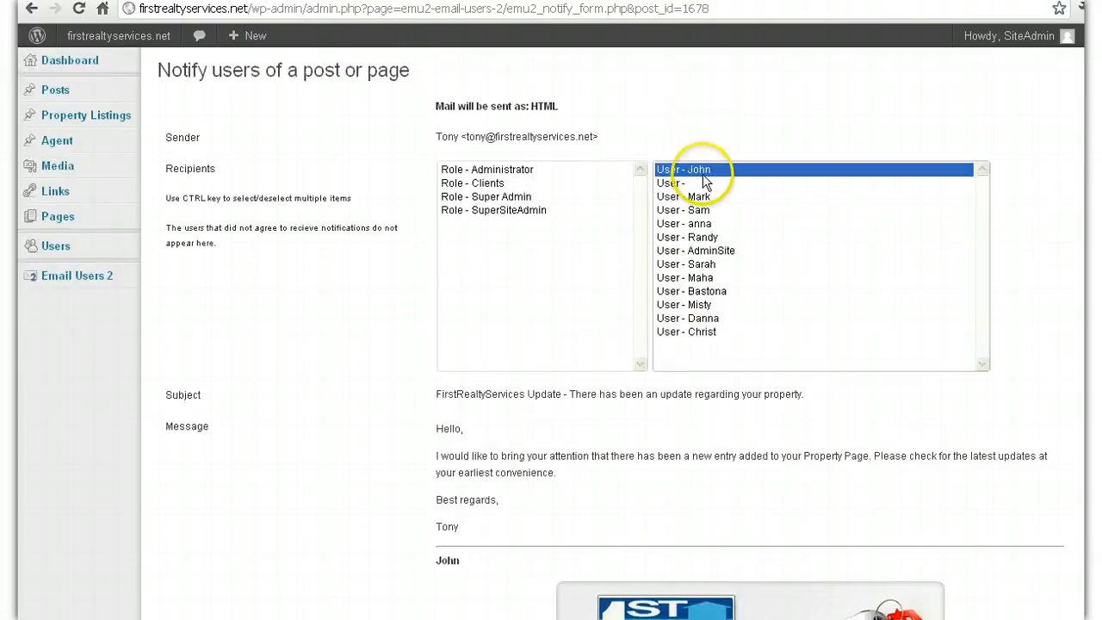
scroll(707, 172, down, 4)
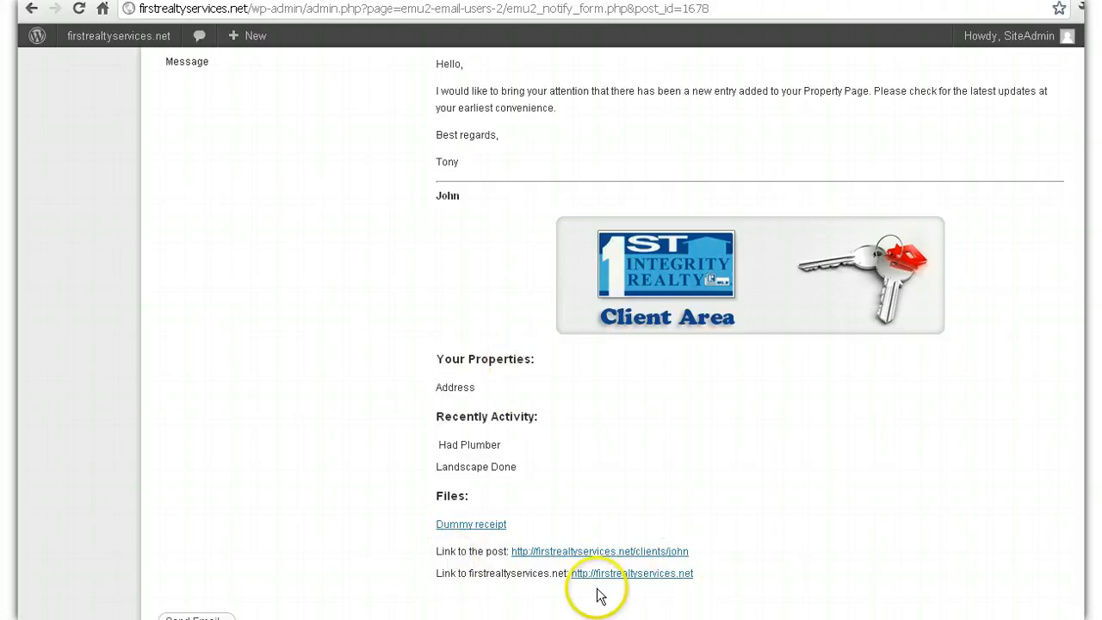
scroll(603, 345, up, 4)
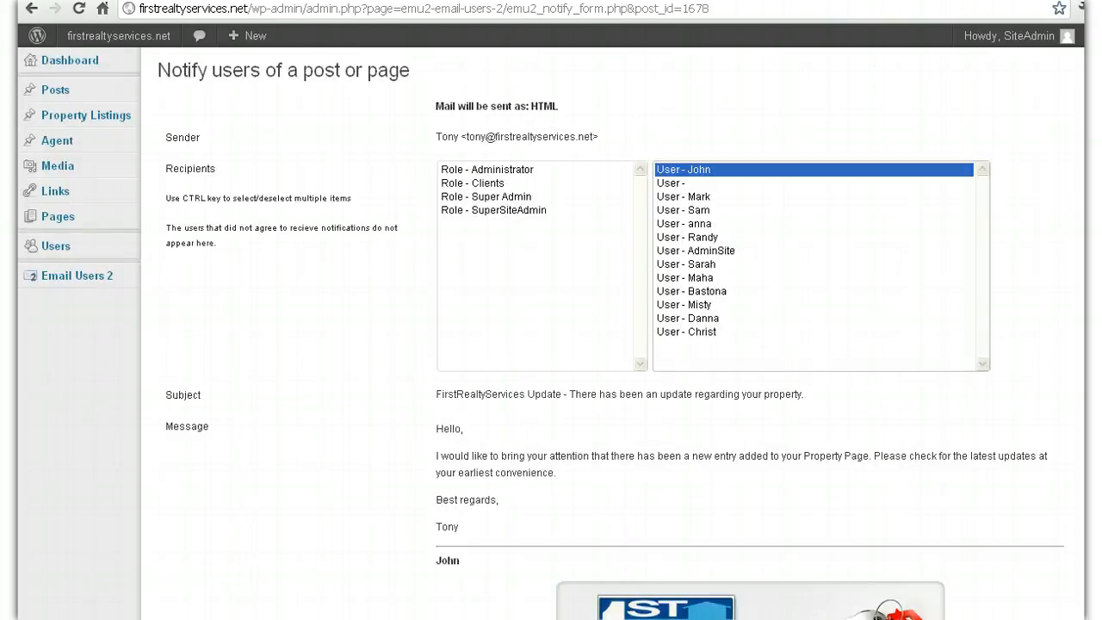
scroll(603, 344, down, 5)
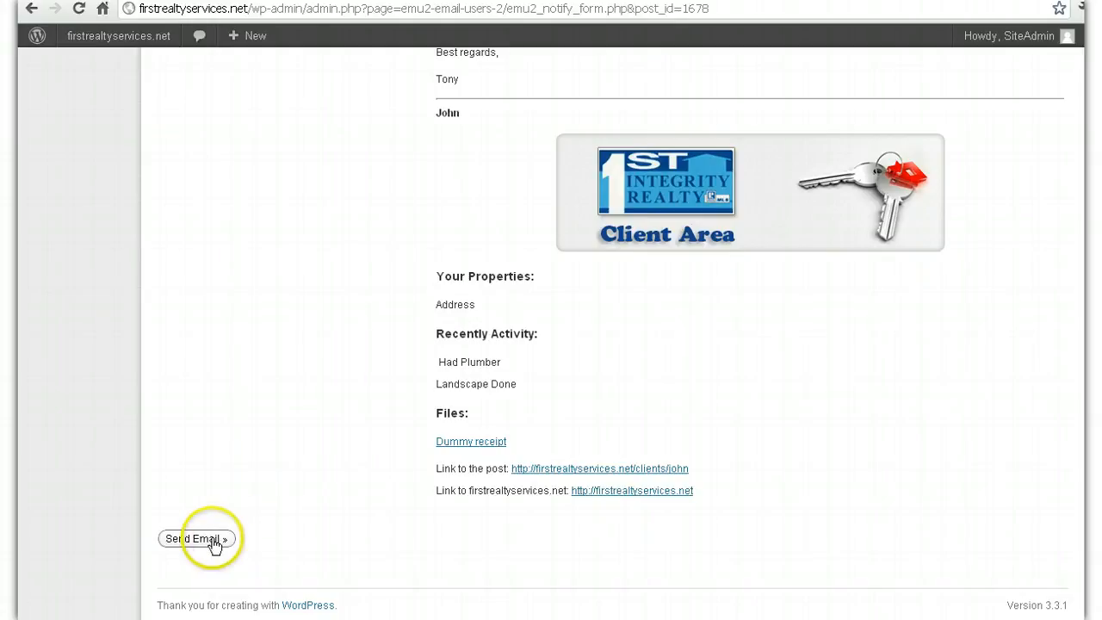
right_click(211, 336)
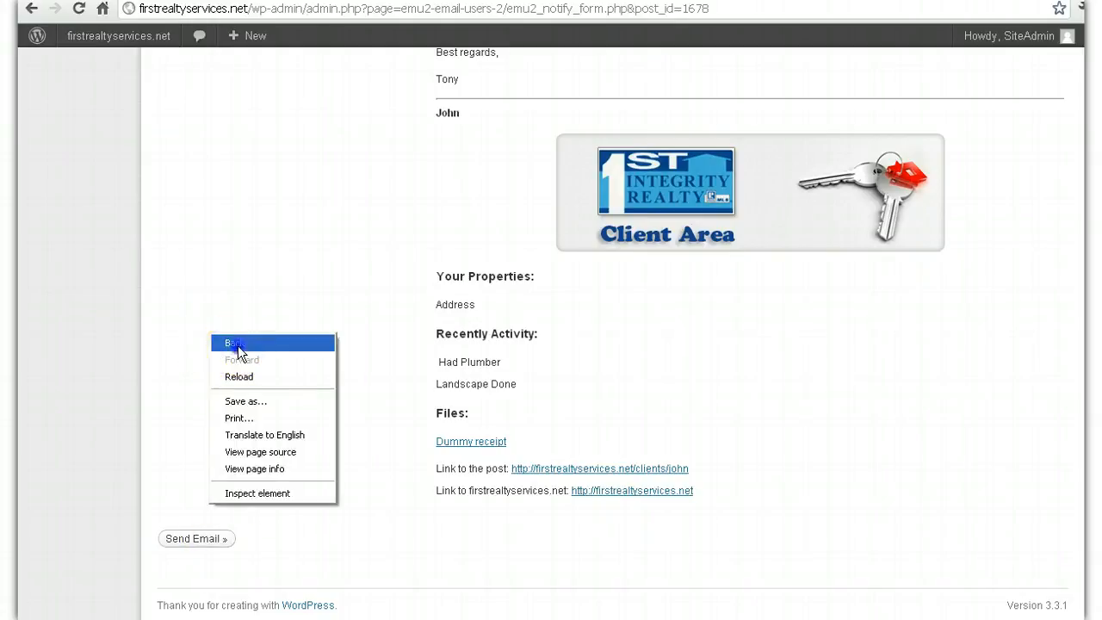
Step: Return to the John page editor, then show the All Users list of 14 accounts
click(238, 345)
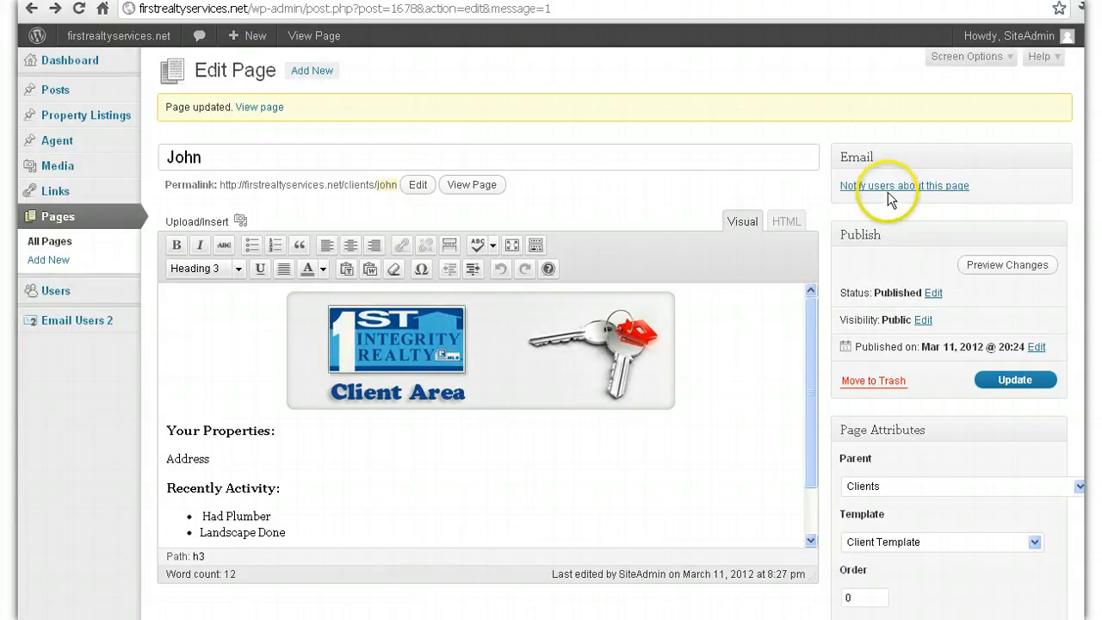
click(890, 191)
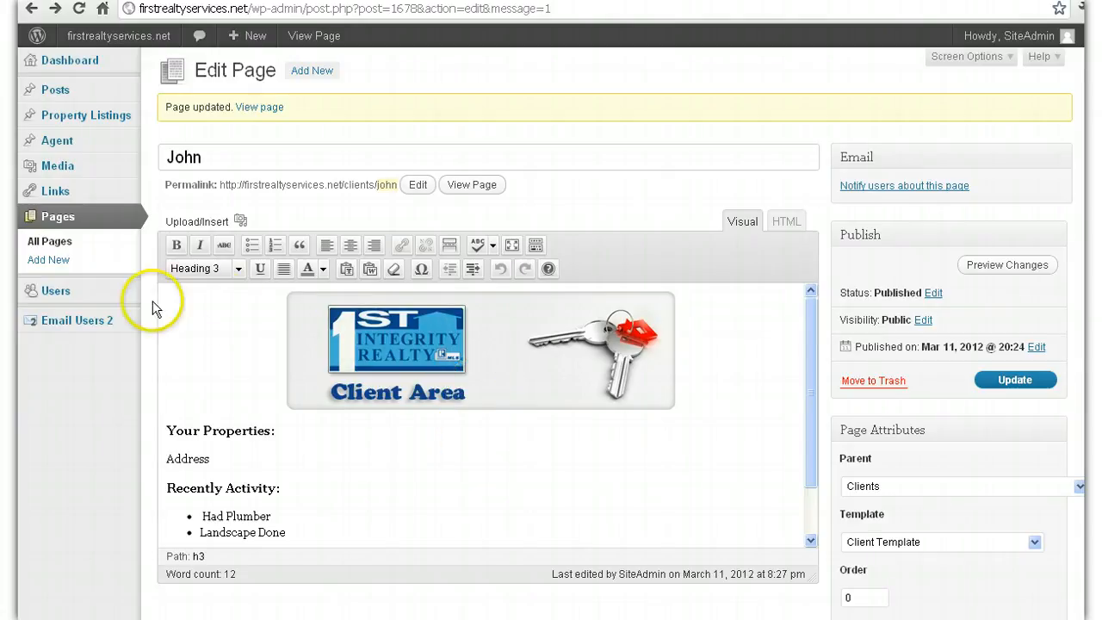
mouse_move(108, 300)
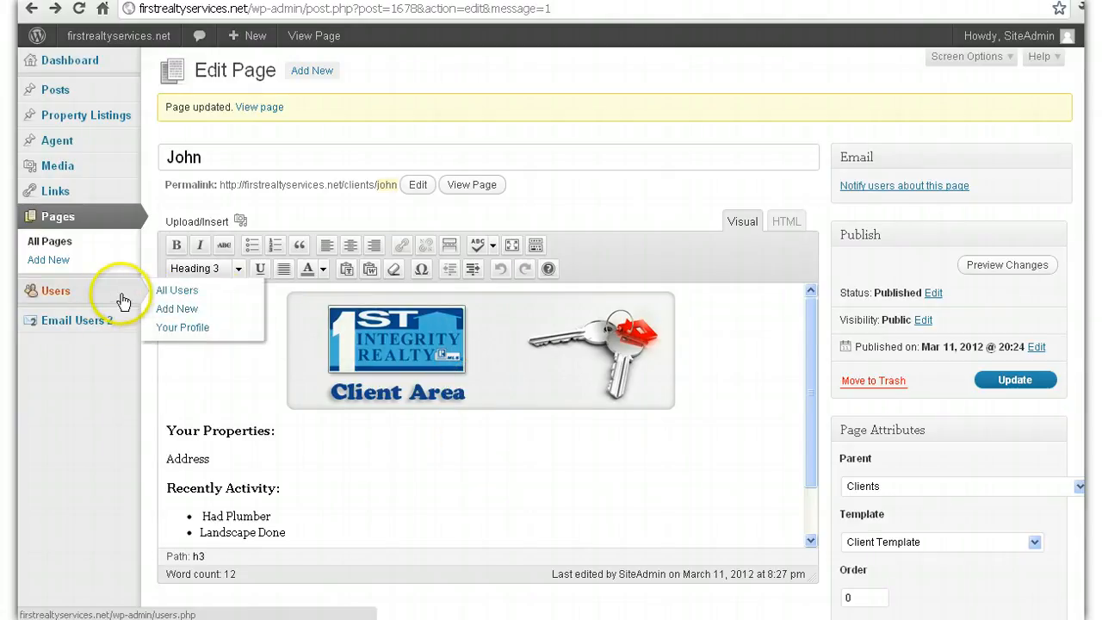
click(181, 290)
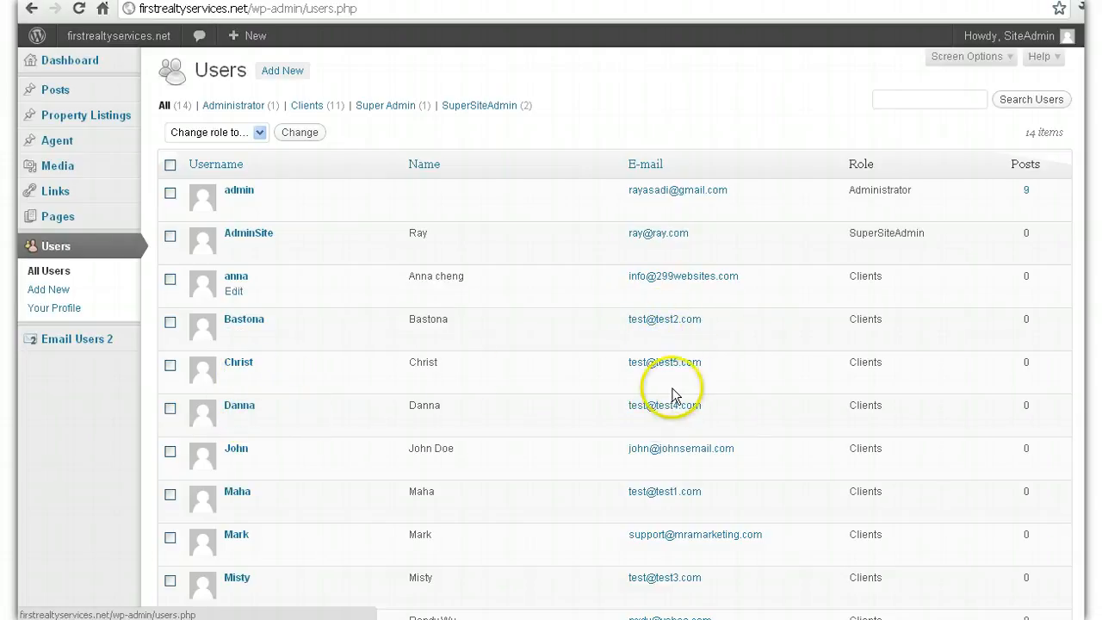
scroll(603, 370, down, 3)
scroll(483, 340, up, 3)
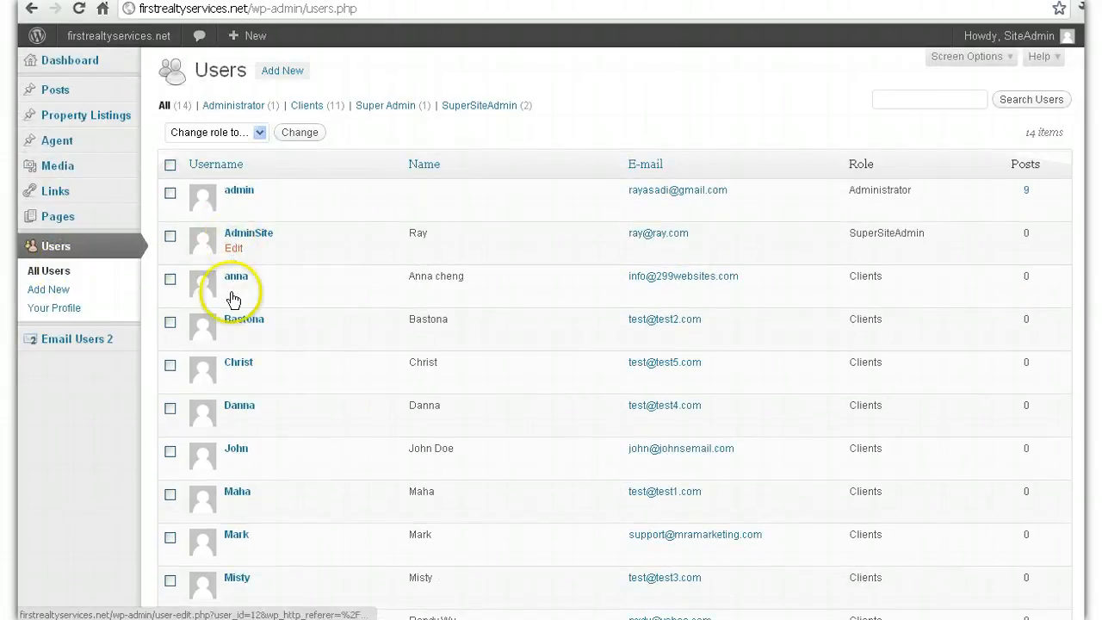
Step: Inspect a Clients-role user's profile e-mail field, then return to All Users without saving
click(234, 335)
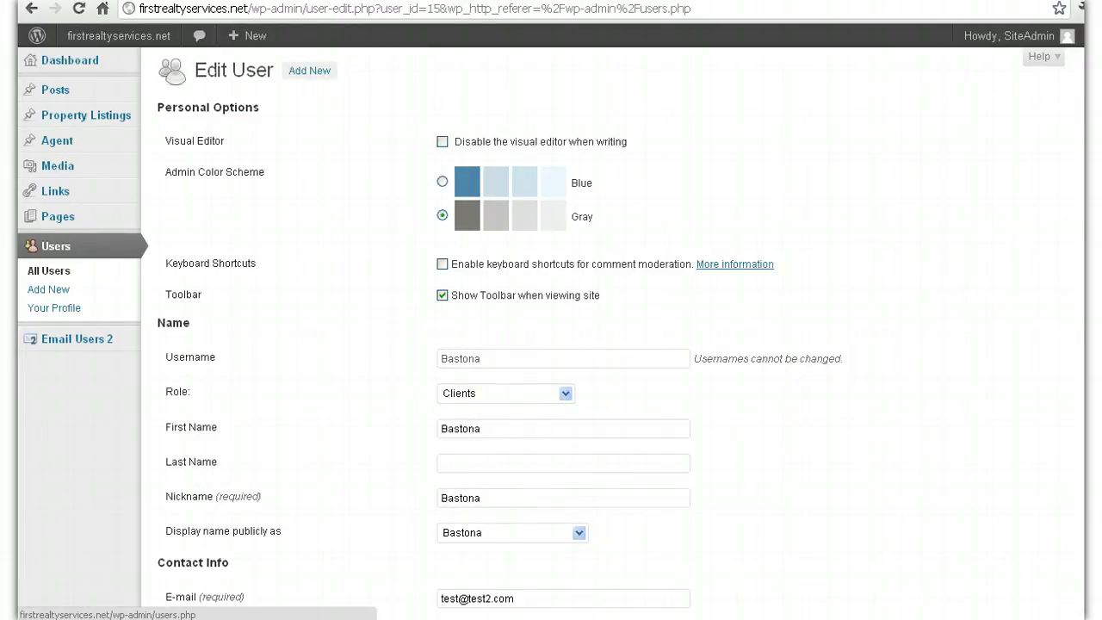
scroll(626, 504, down, 3)
drag(497, 476, 382, 465)
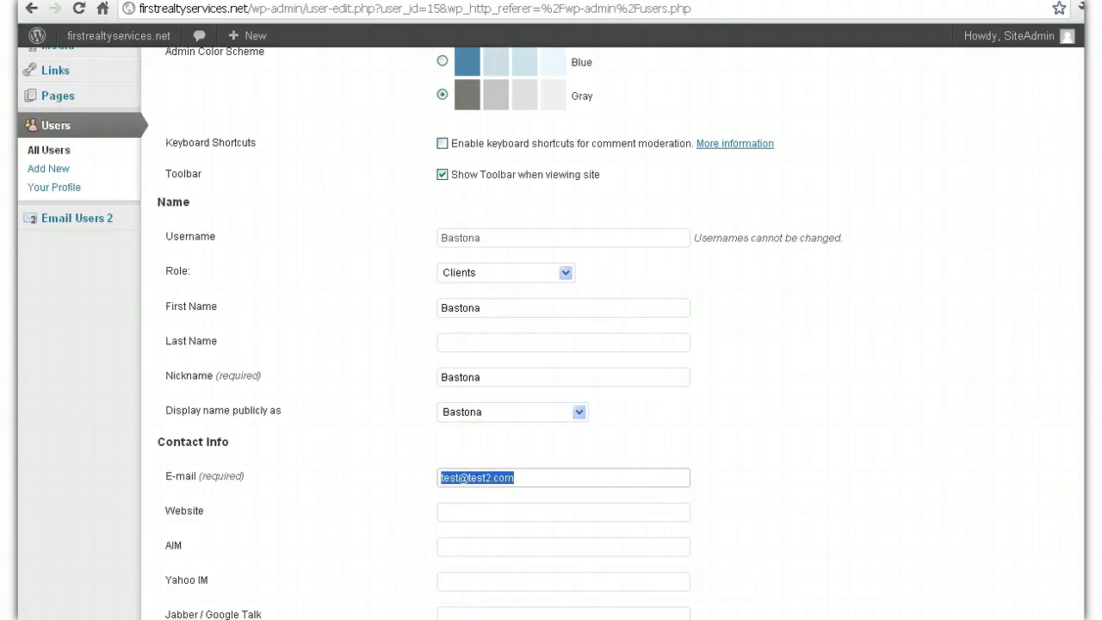
scroll(551, 284, down, 3)
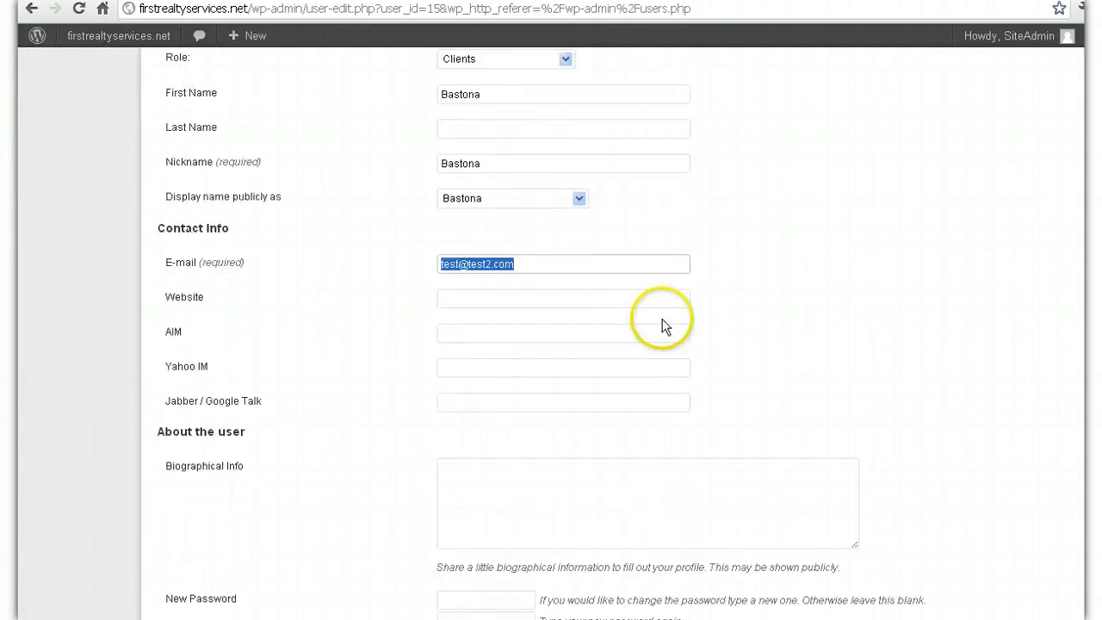
click(549, 264)
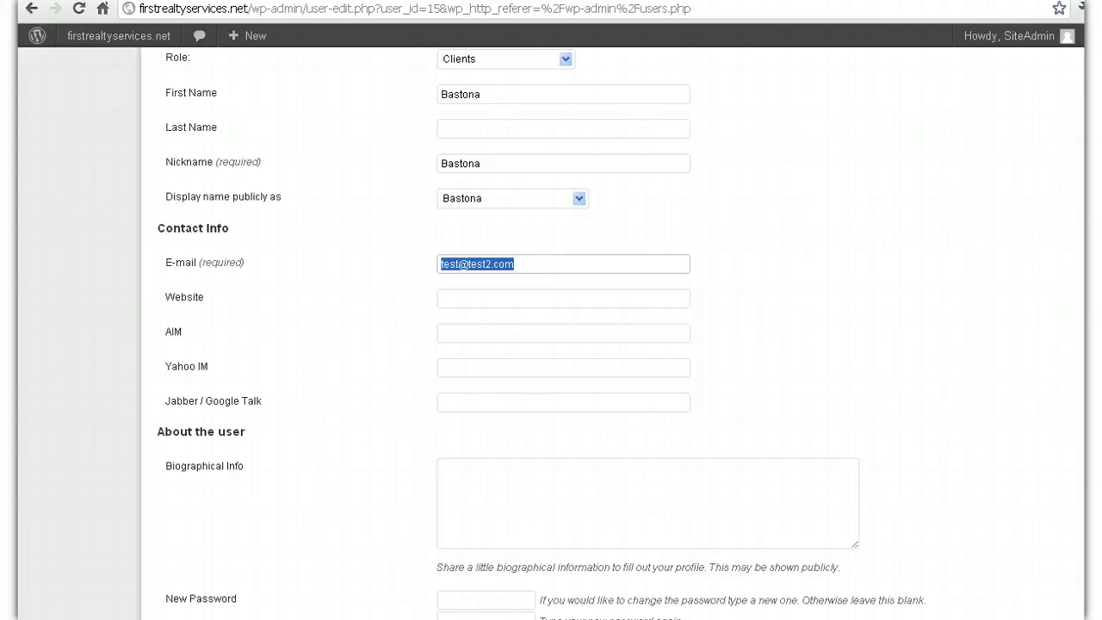
scroll(316, 591, down, 2)
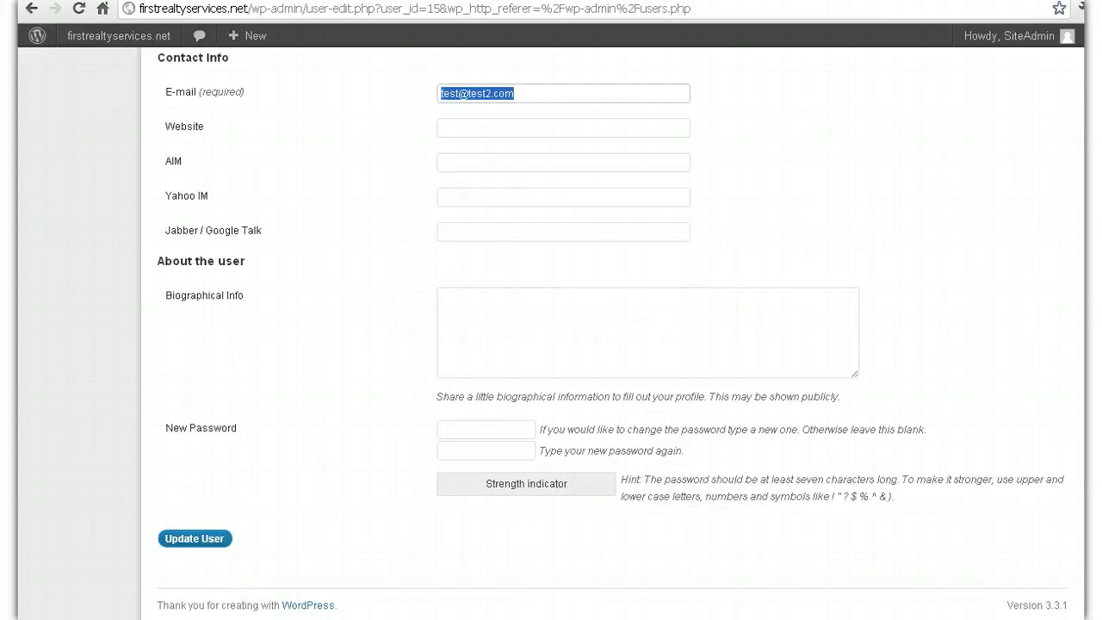
scroll(551, 327, up, 6)
click(88, 273)
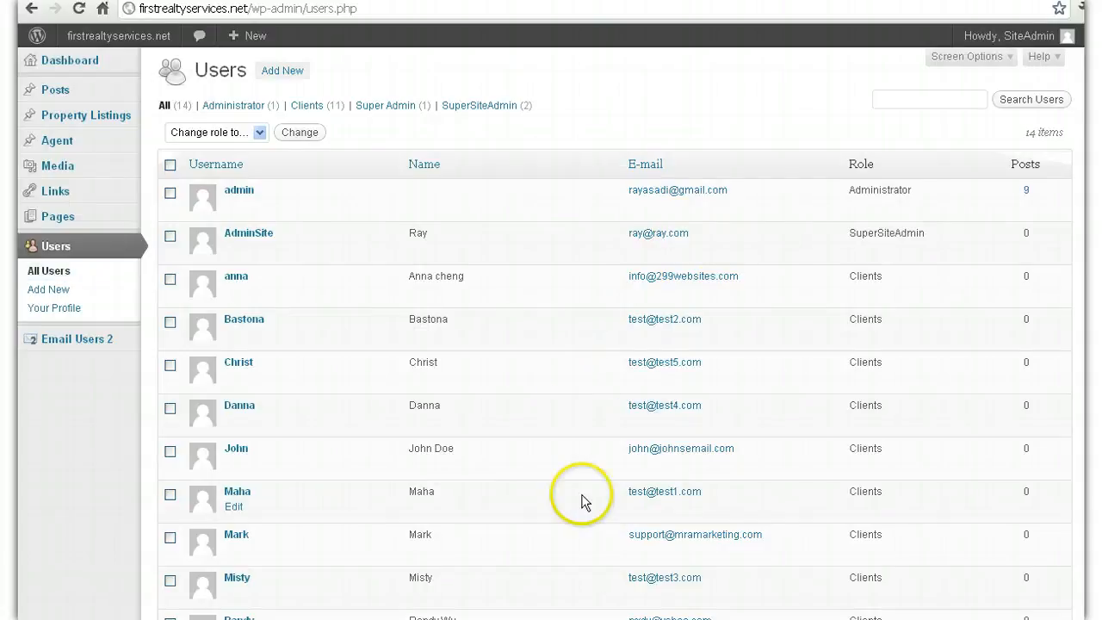
Step: Log out of the SiteAdmin account via the Howdy menu
scroll(606, 333, down, 1)
scroll(606, 333, up, 1)
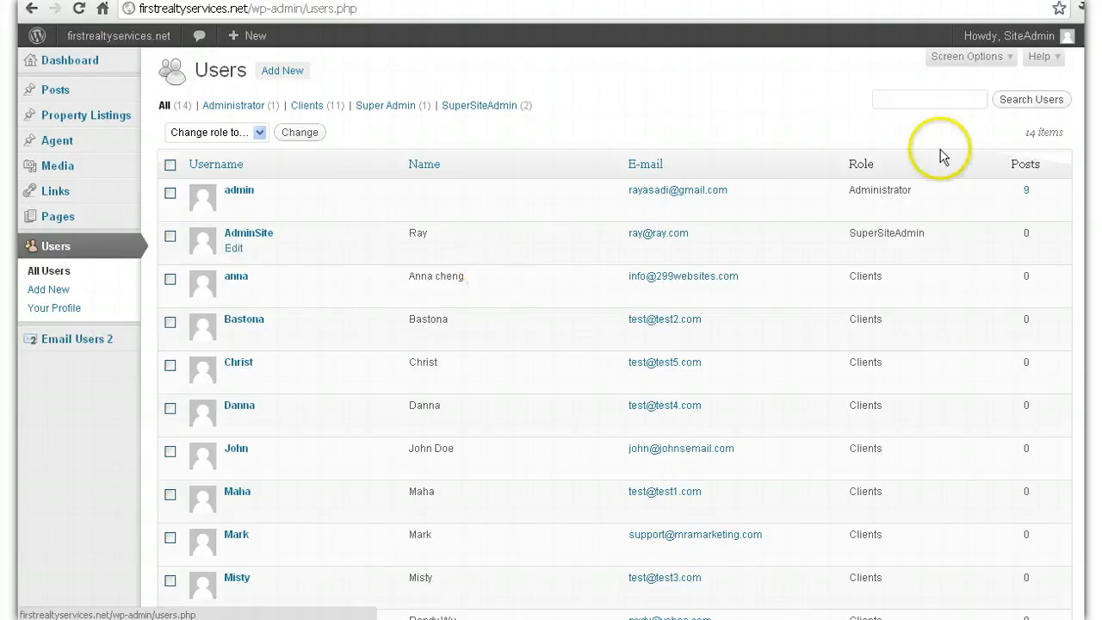
mouse_move(1028, 40)
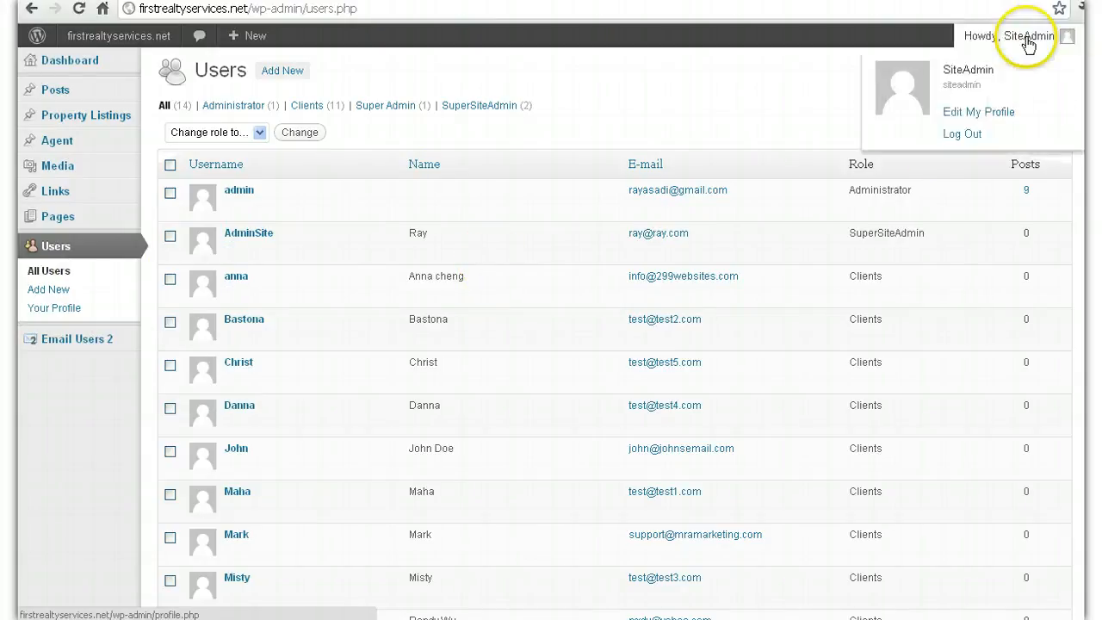
click(963, 138)
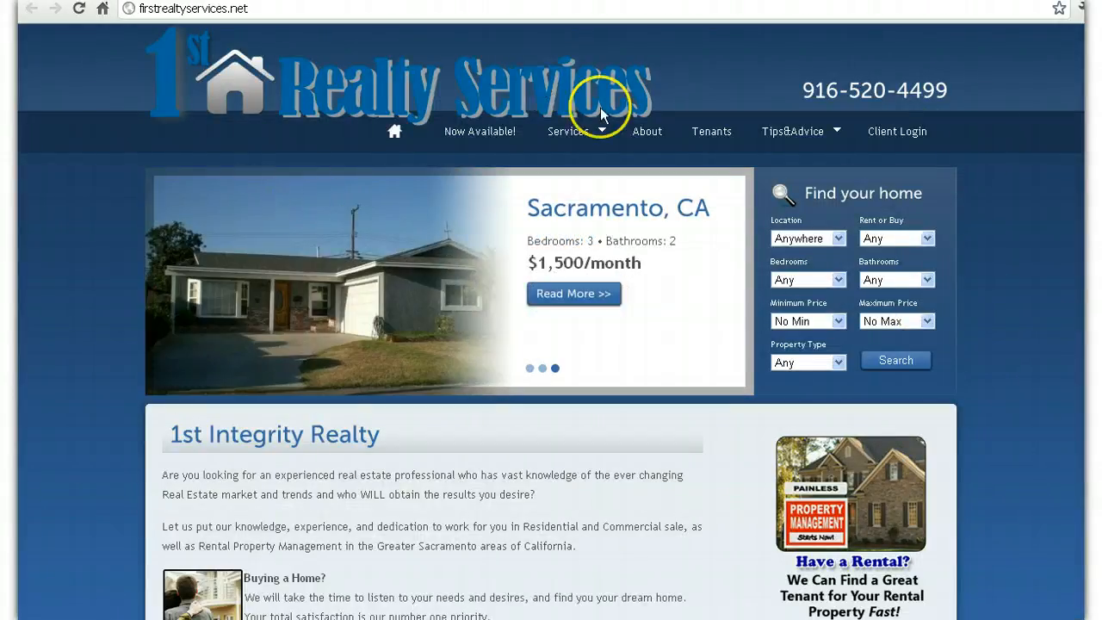
Step: Log in through Client Login with the client's username and password
click(922, 142)
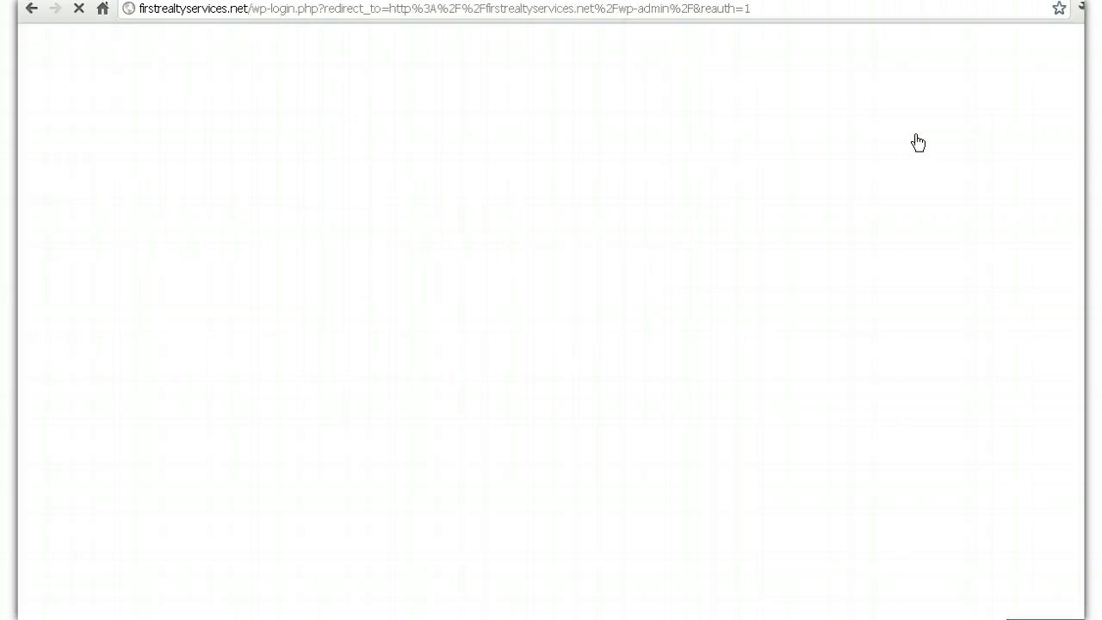
click(576, 241)
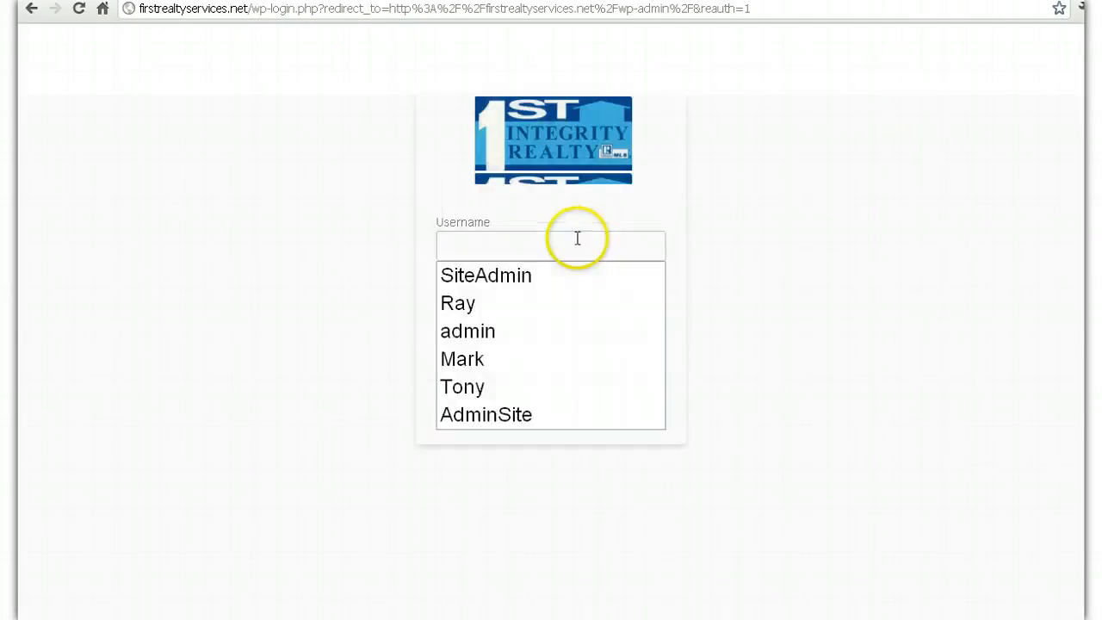
click(551, 243)
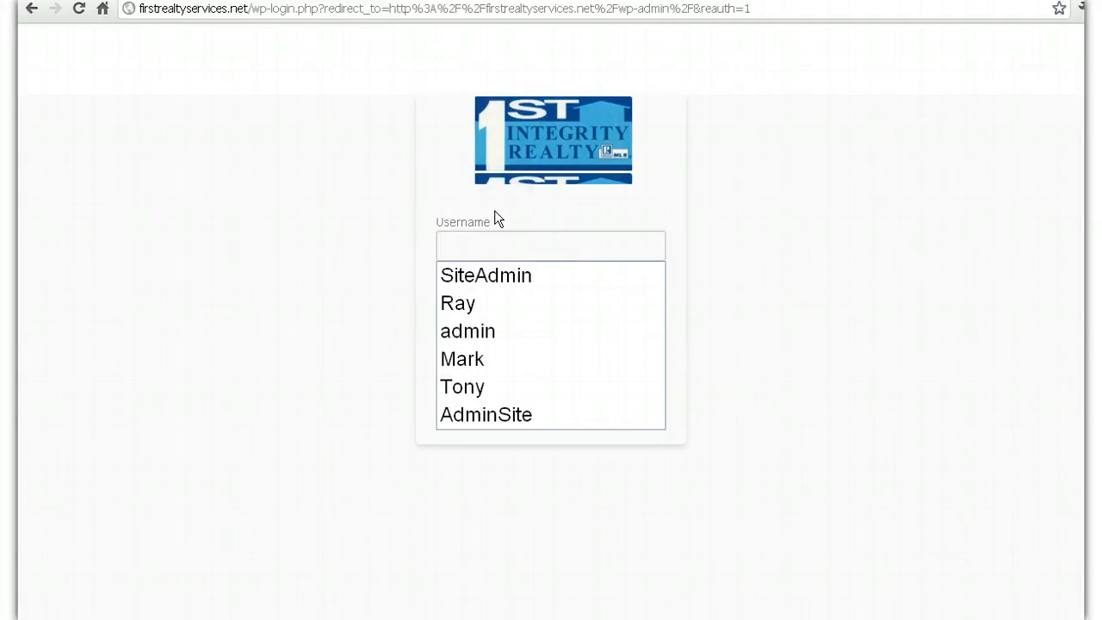
text(John)
key(Tab)
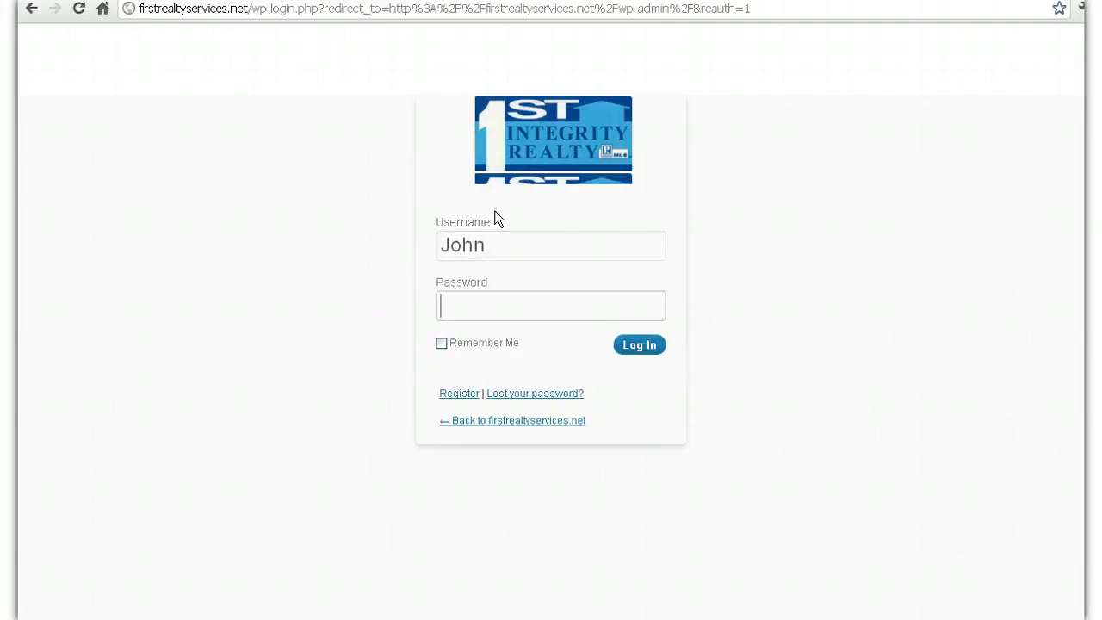
text(password12345)
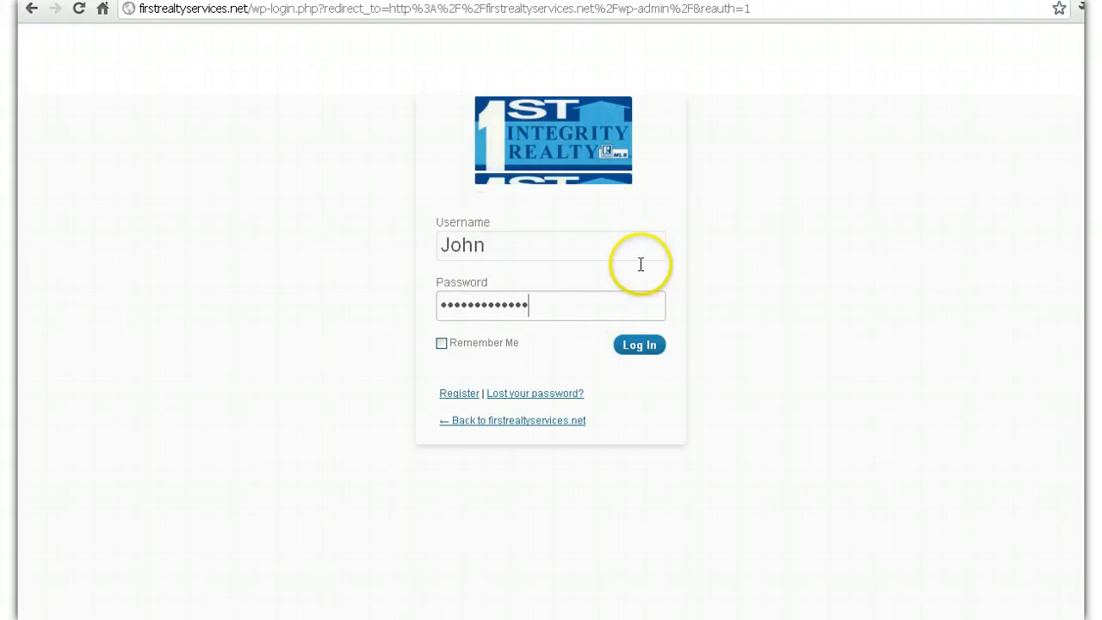
click(640, 351)
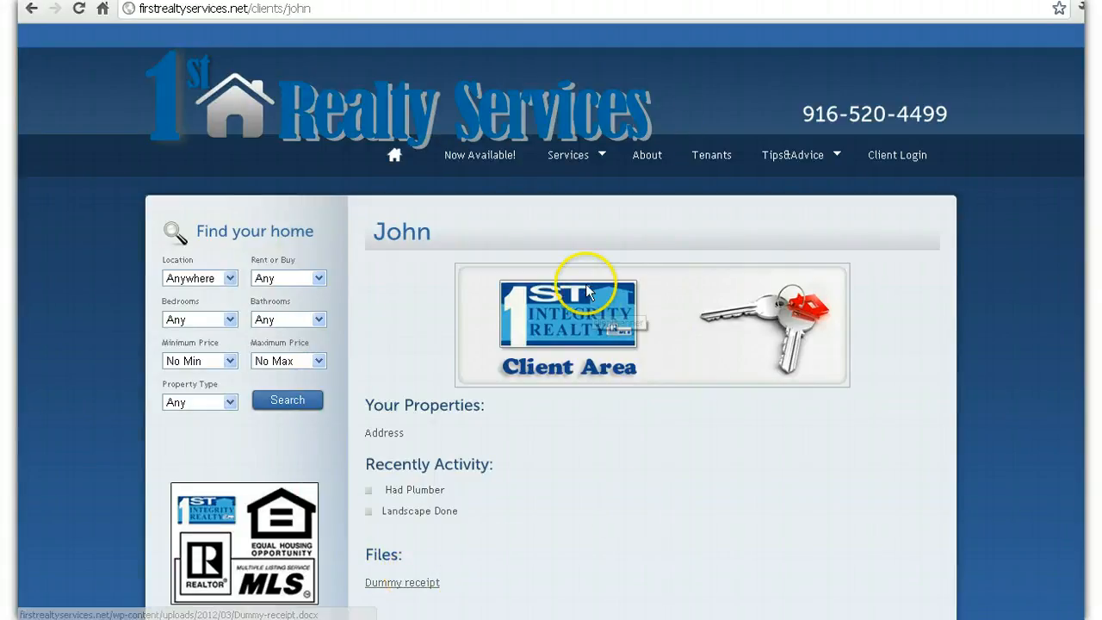
Step: Download the Dummy receipt file from the client page and open it in Word
scroll(594, 298, down, 2)
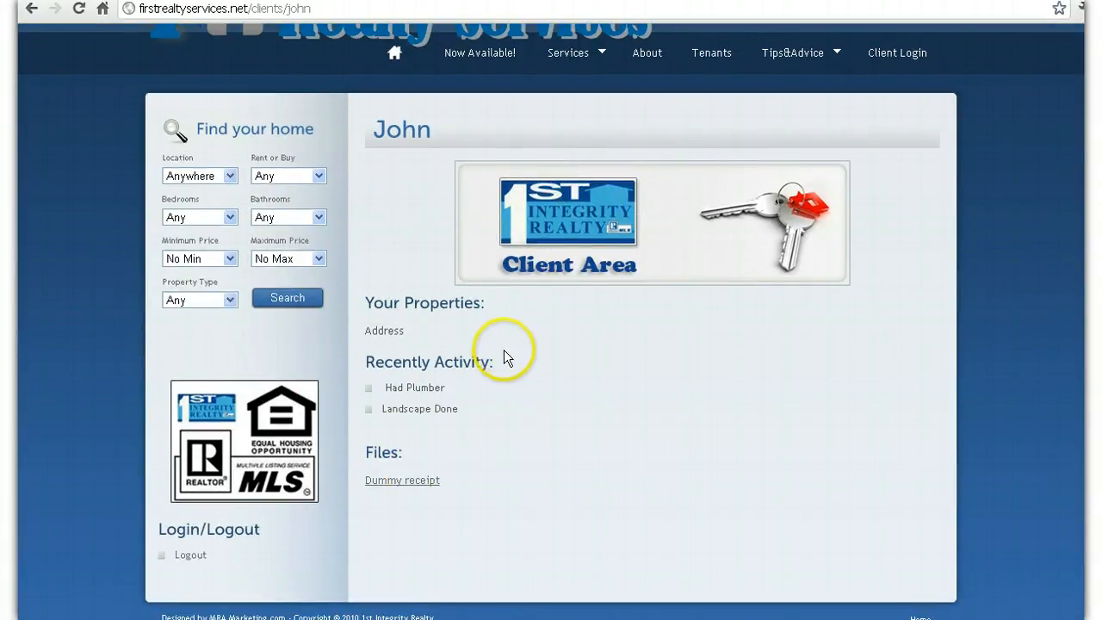
scroll(551, 321, up, 2)
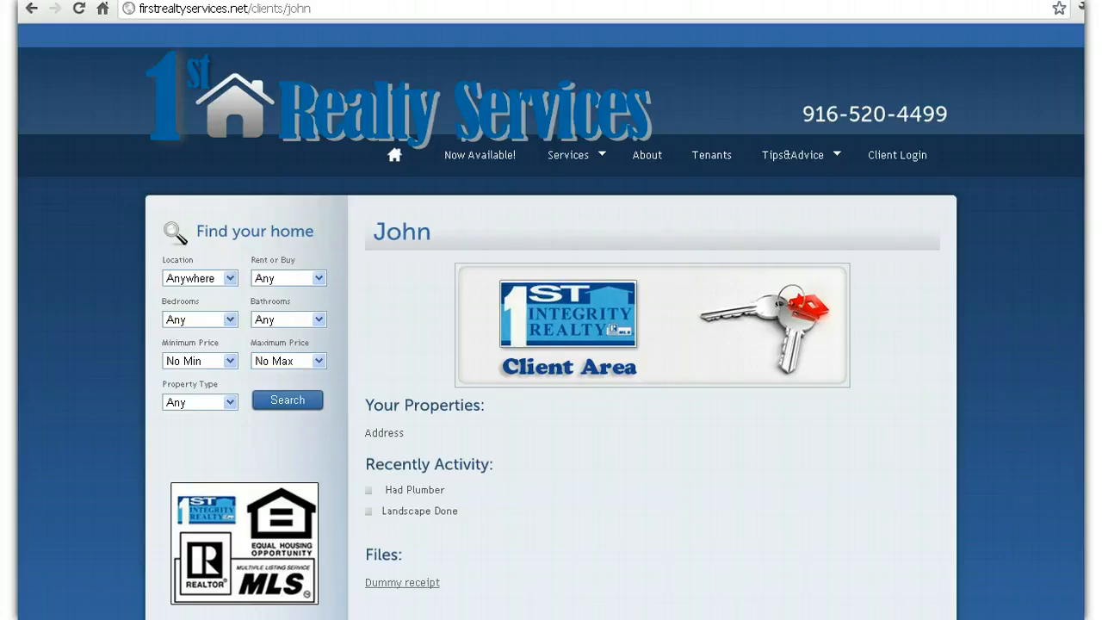
scroll(406, 442, down, 3)
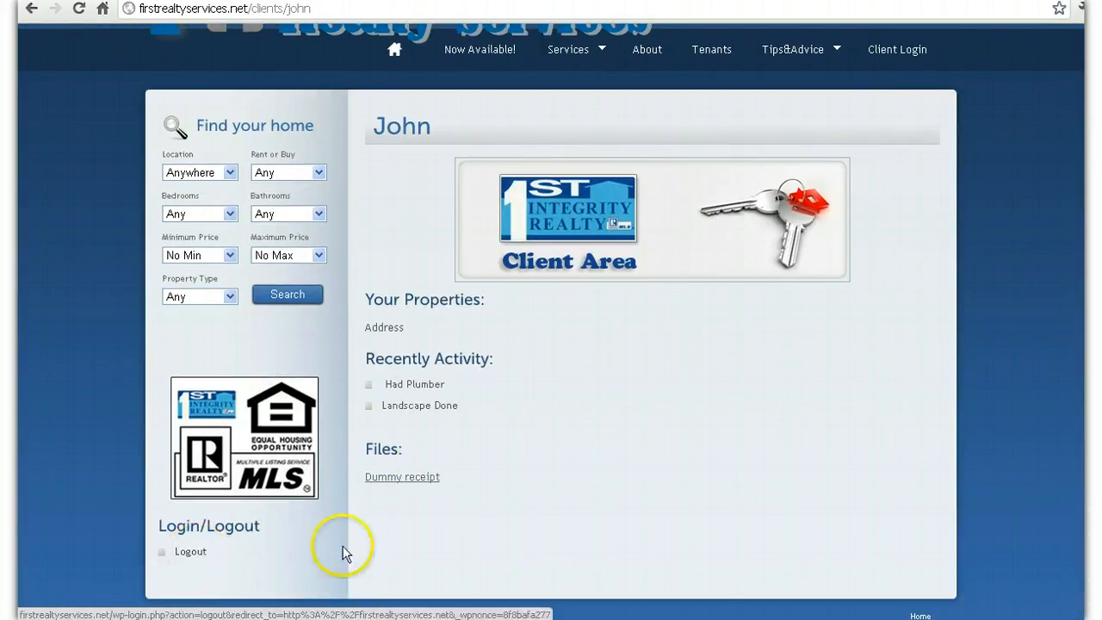
click(434, 484)
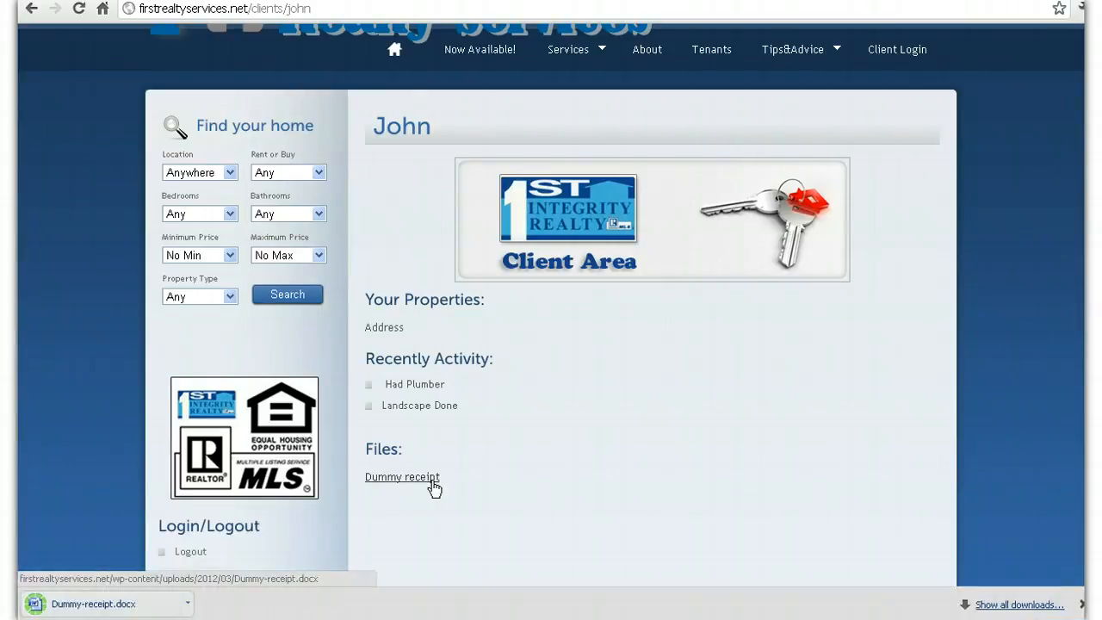
click(133, 605)
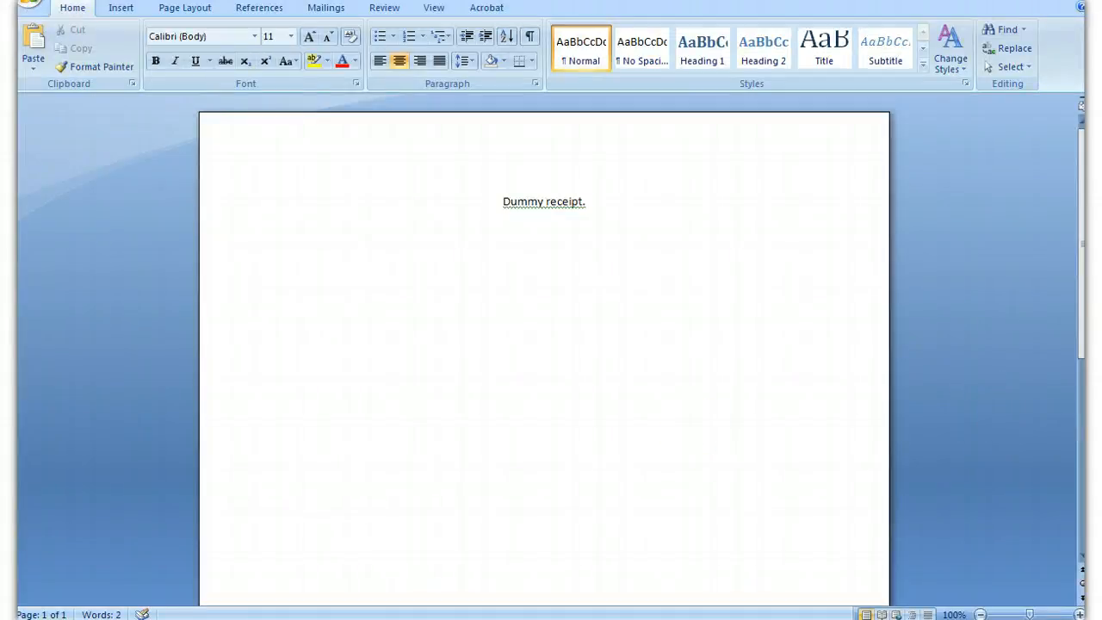
Step: Close the Dummy receipt document in Word
click(1075, 0)
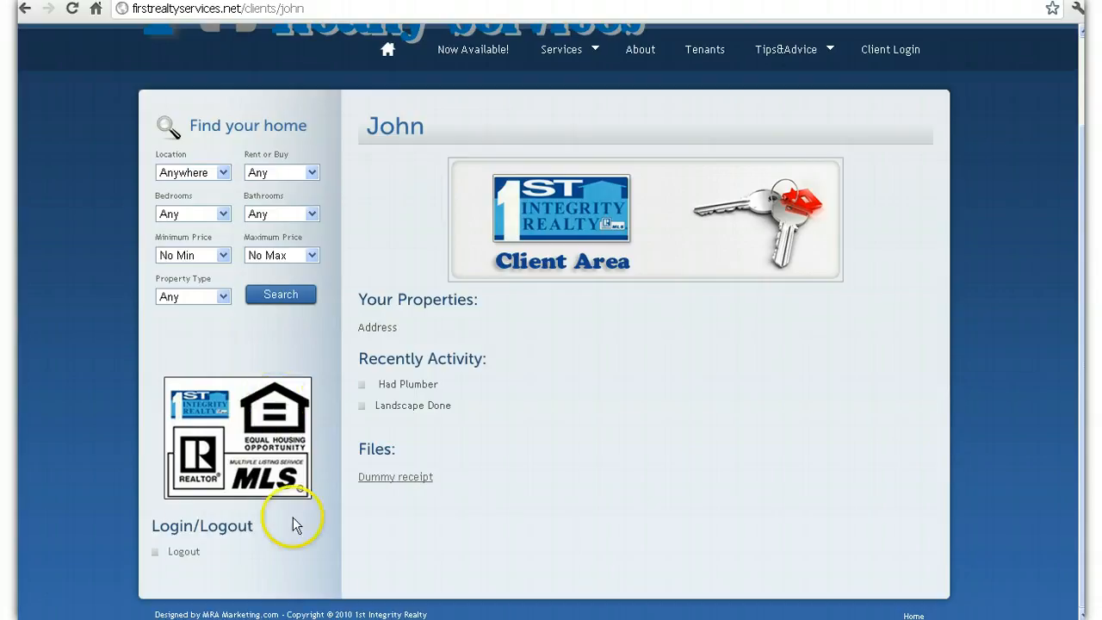
Step: Log the client out and sign back in with the suggested administrator username and its password
click(188, 552)
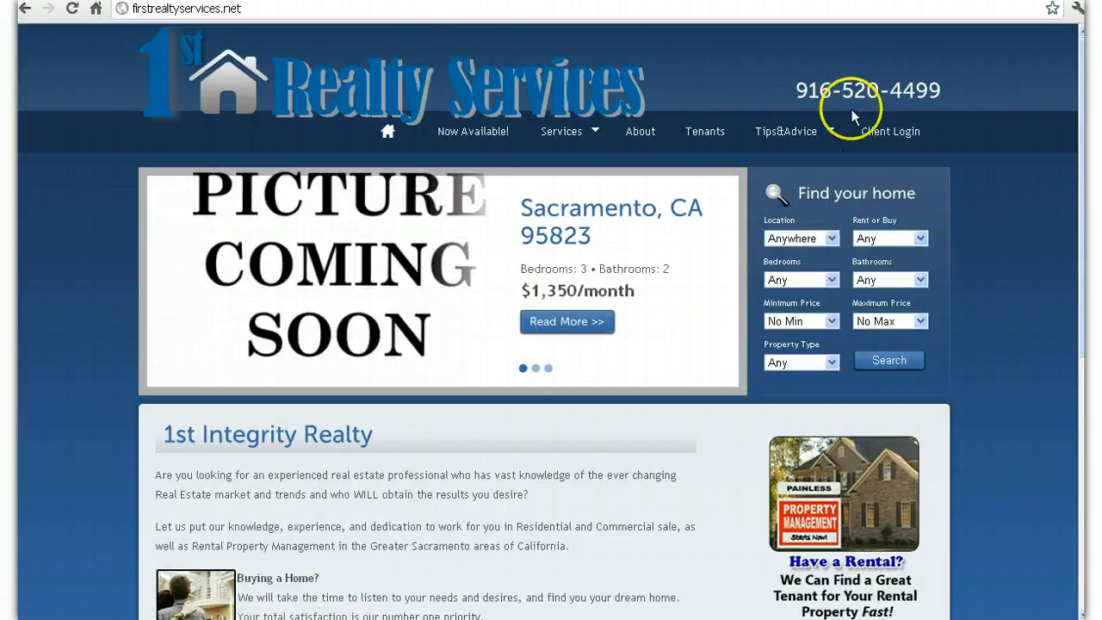
click(891, 131)
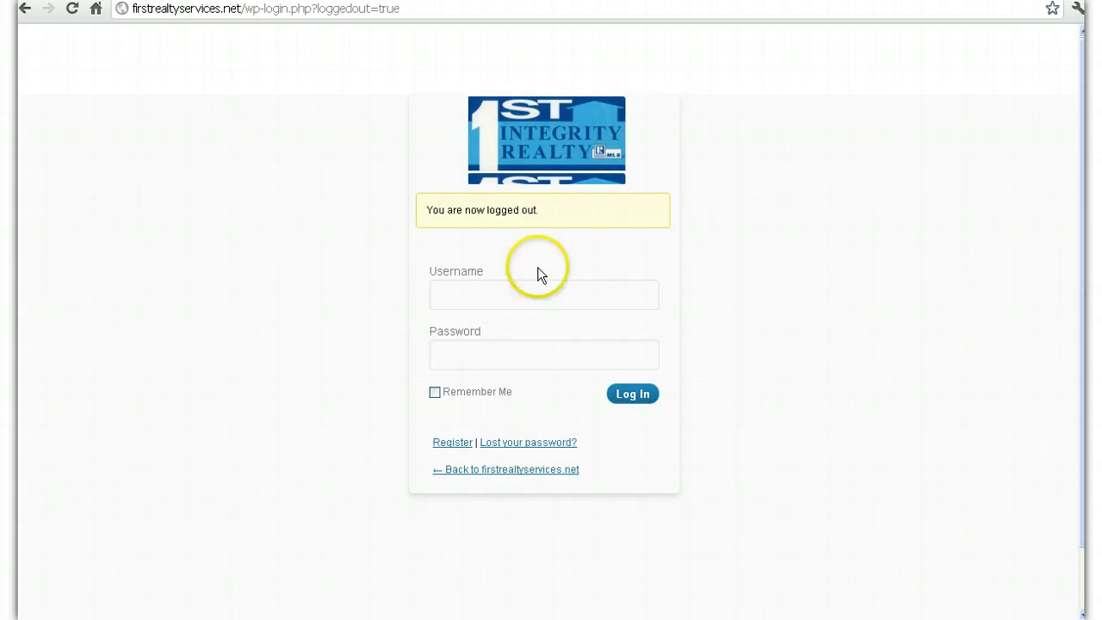
click(517, 296)
text(Site)
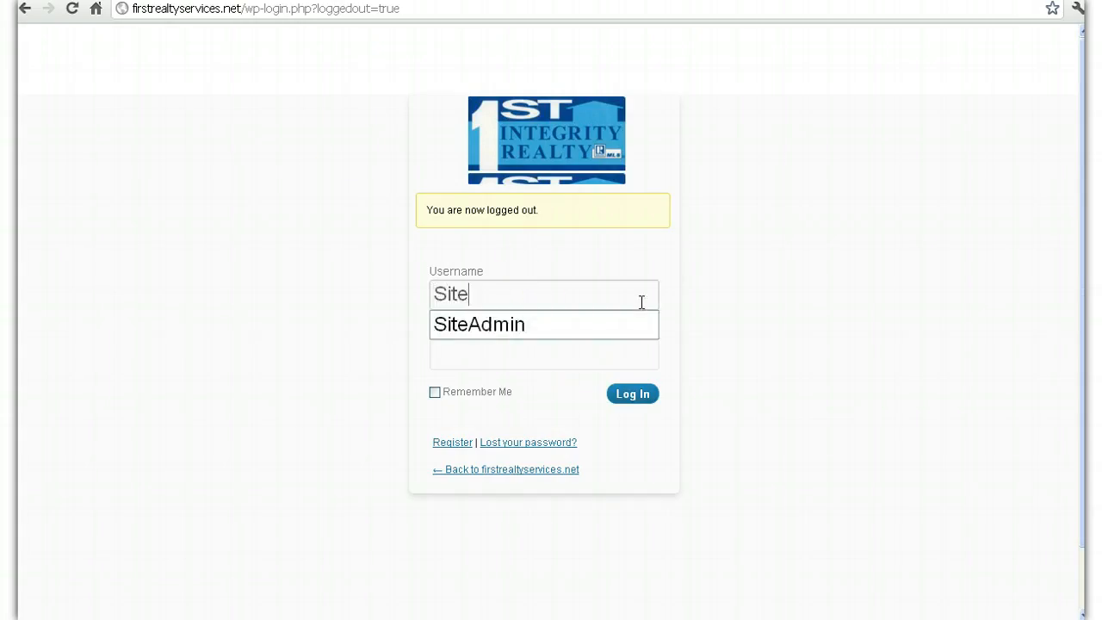
key(Down)
key(Tab)
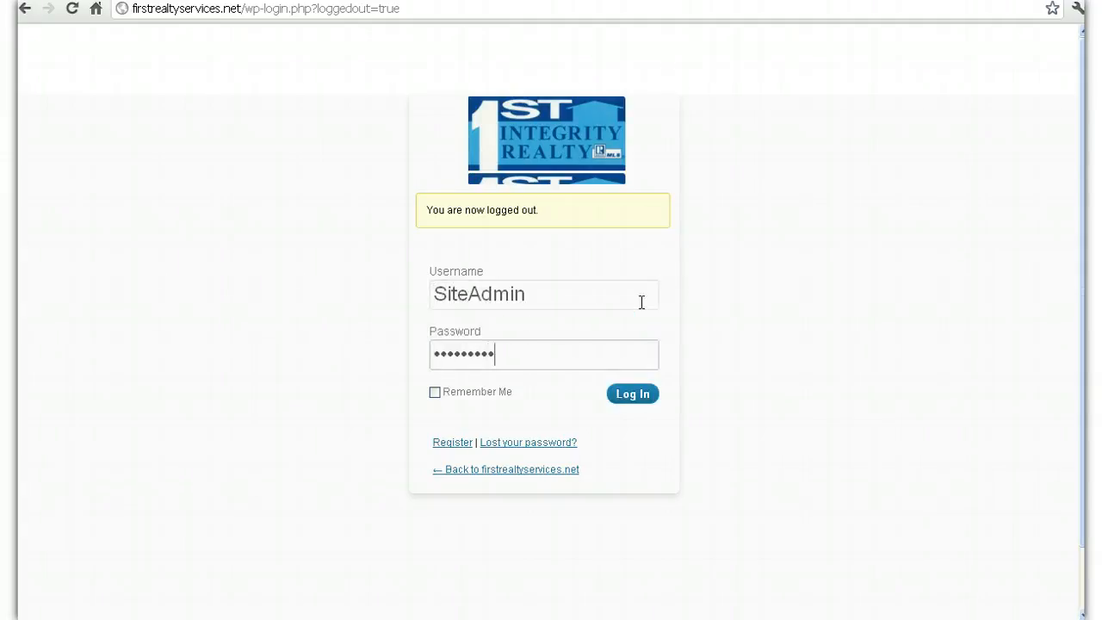
key(Return)
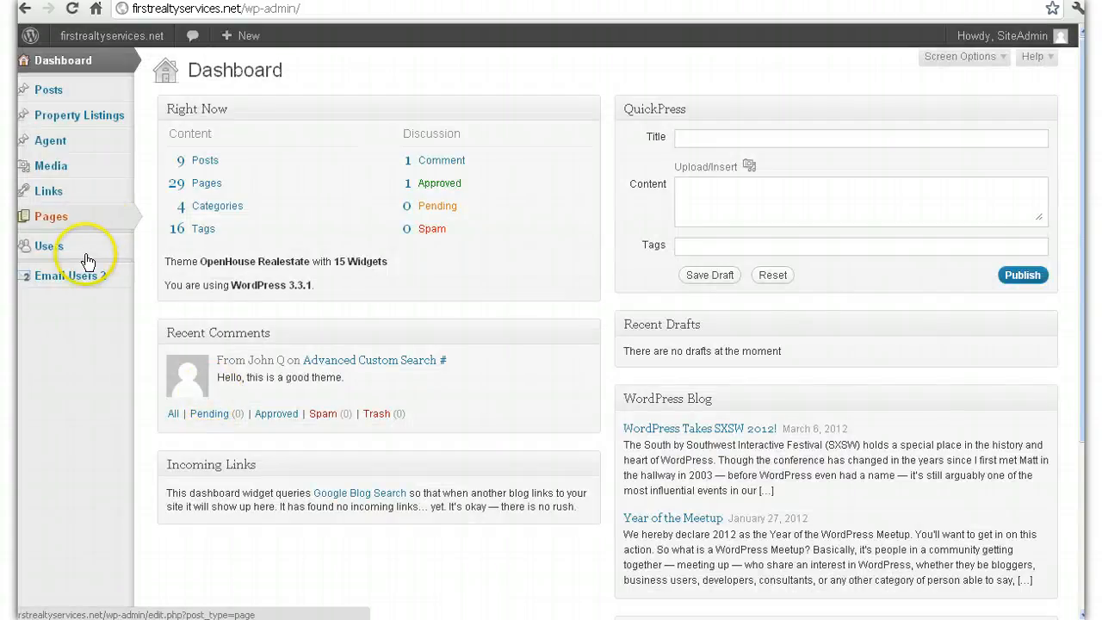
Step: Start a new user with a placeholder username and the Clients role
mouse_move(92, 257)
click(166, 266)
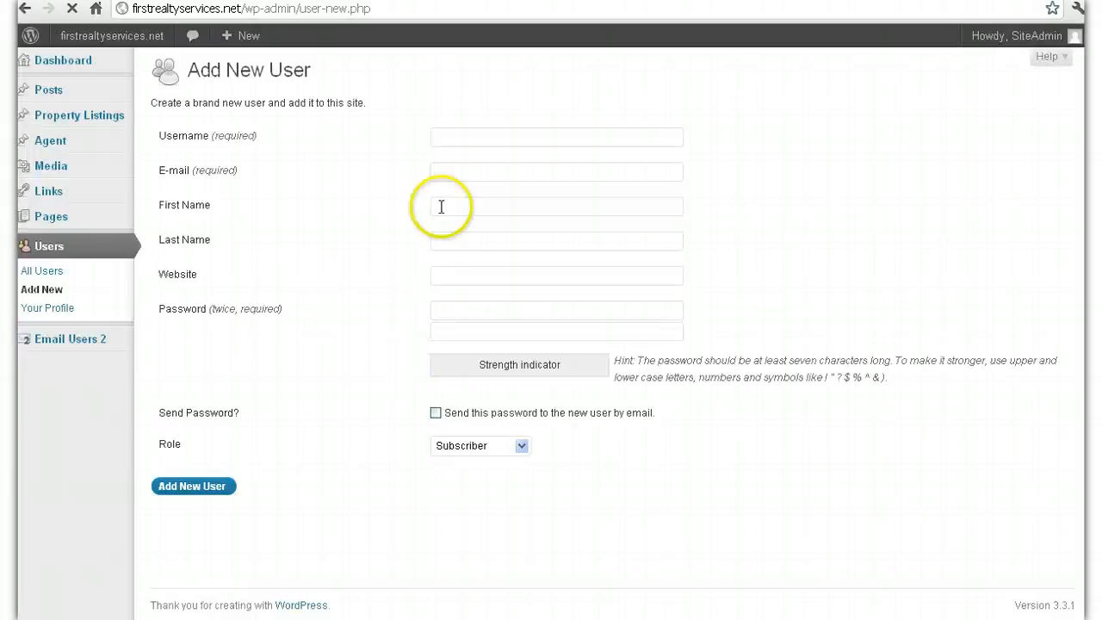
click(458, 131)
click(461, 138)
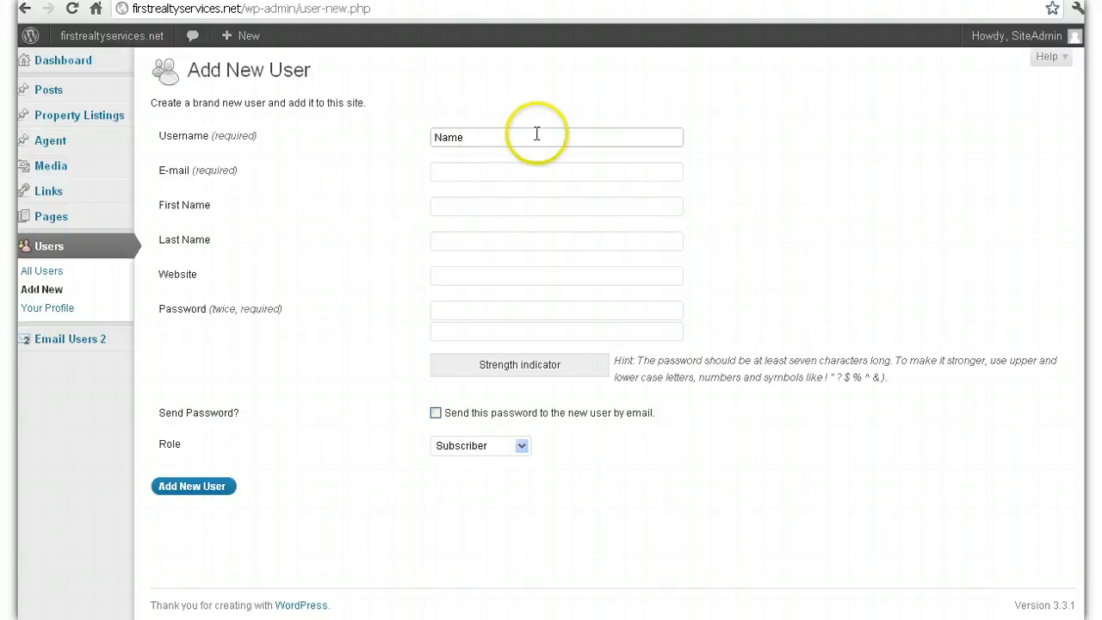
text(L)
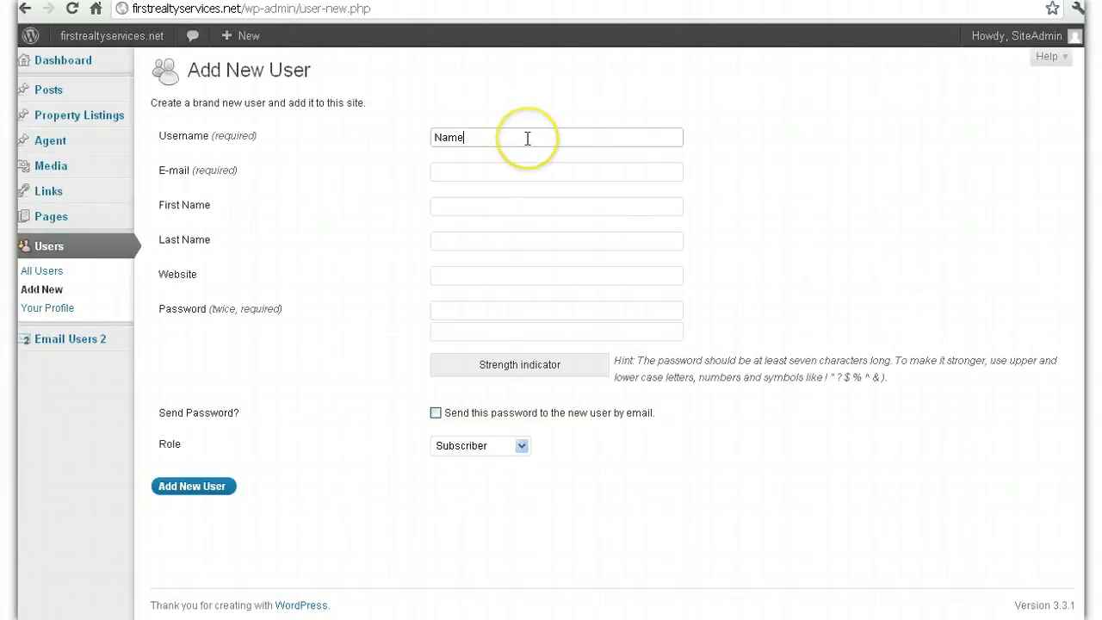
click(497, 446)
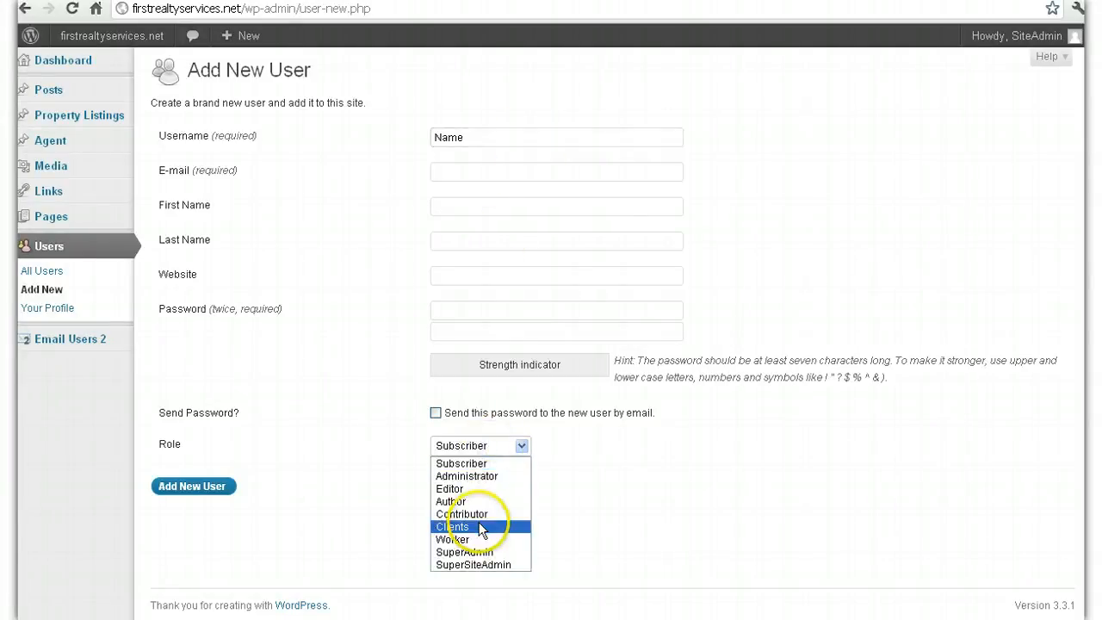
click(482, 526)
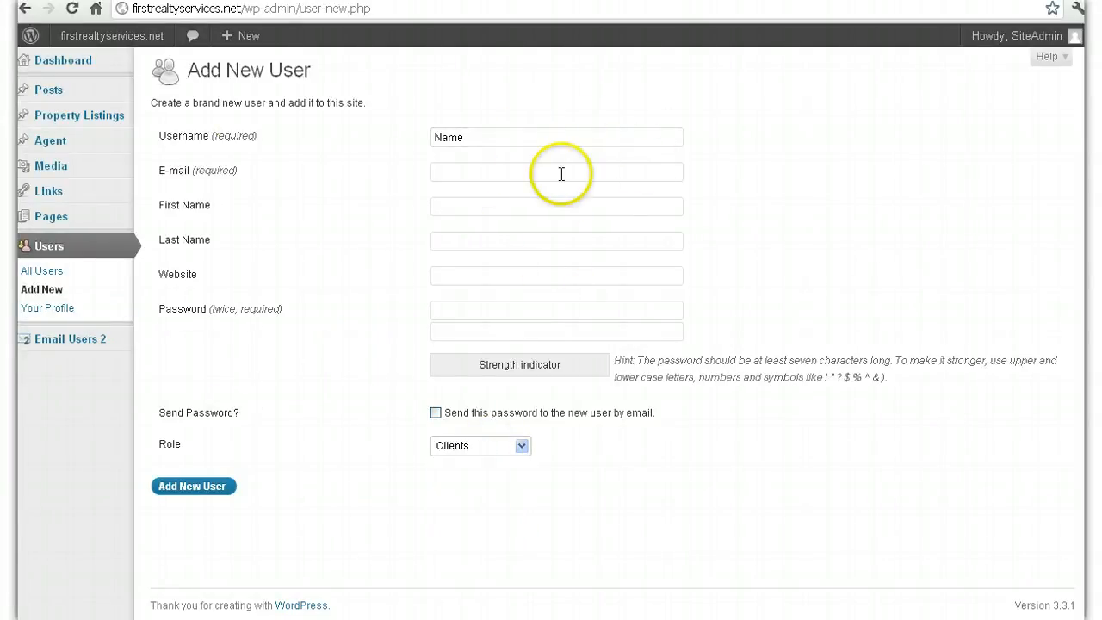
Step: Begin creating a new page from Pages > Add New
mouse_move(75, 226)
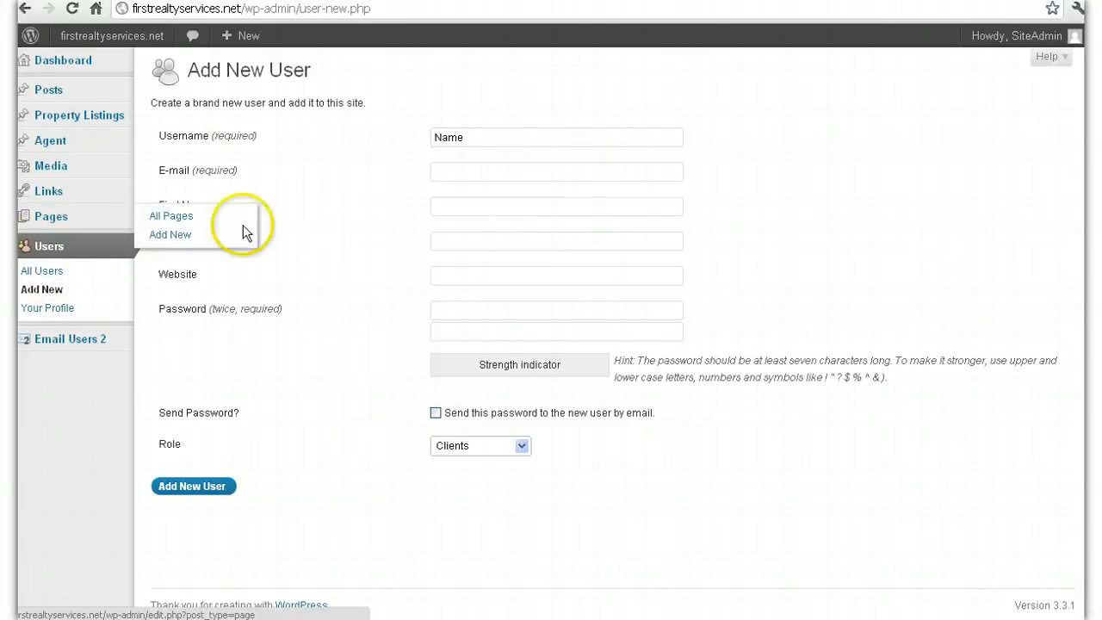
mouse_move(111, 217)
click(166, 241)
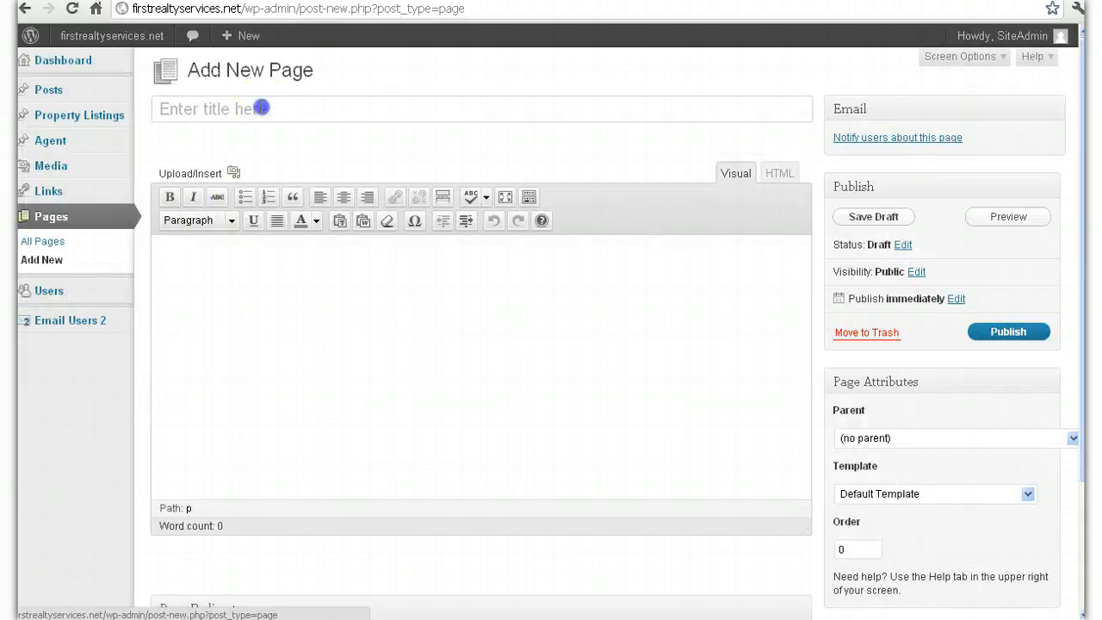
Step: Title the new page 'Name'
click(261, 108)
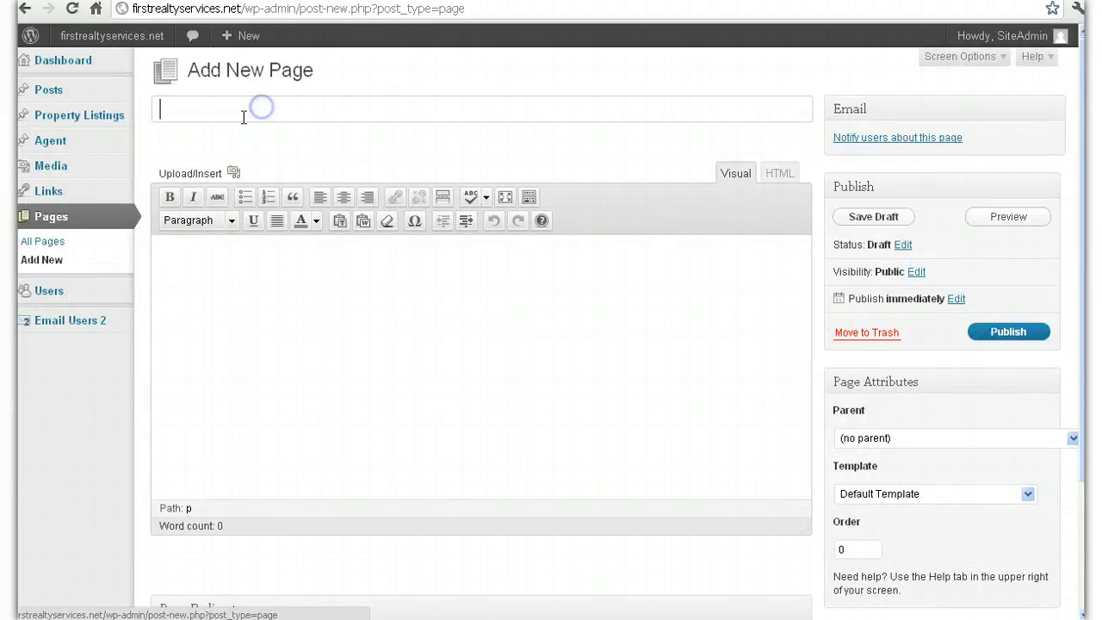
click(296, 110)
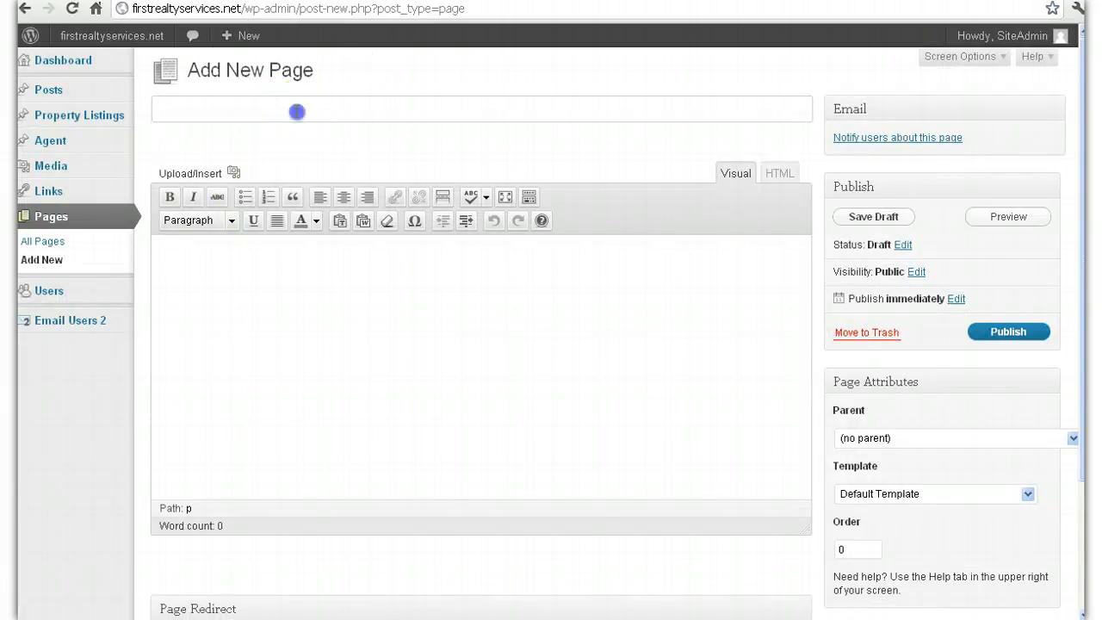
text(Name)
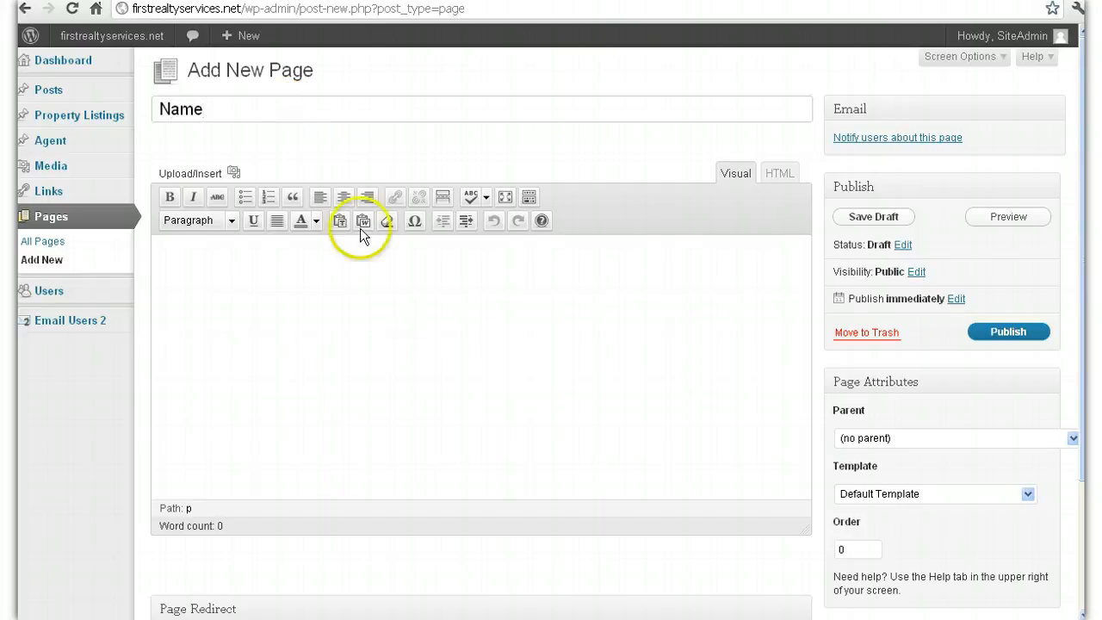
click(379, 288)
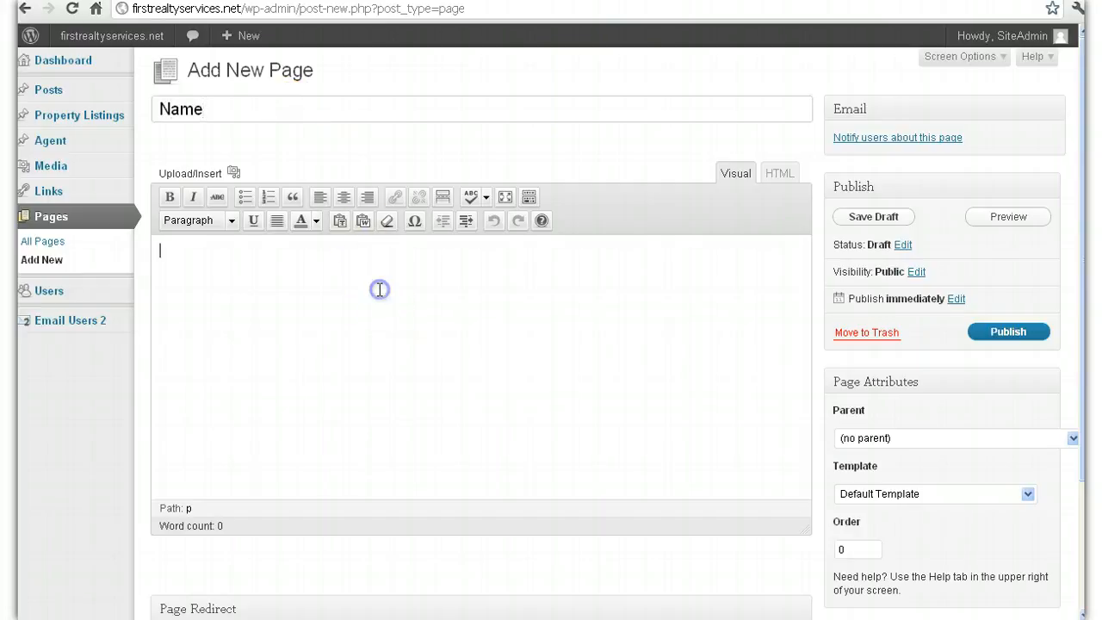
Step: Set the page's parent to Clients and its template to Client Template, then view All Pages
click(965, 437)
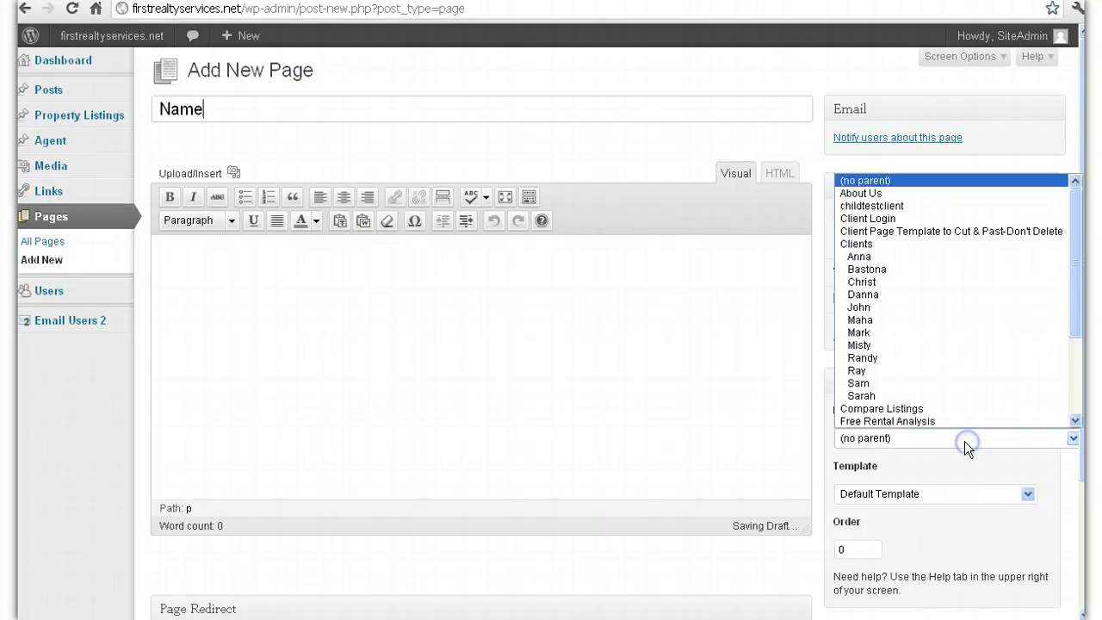
click(920, 243)
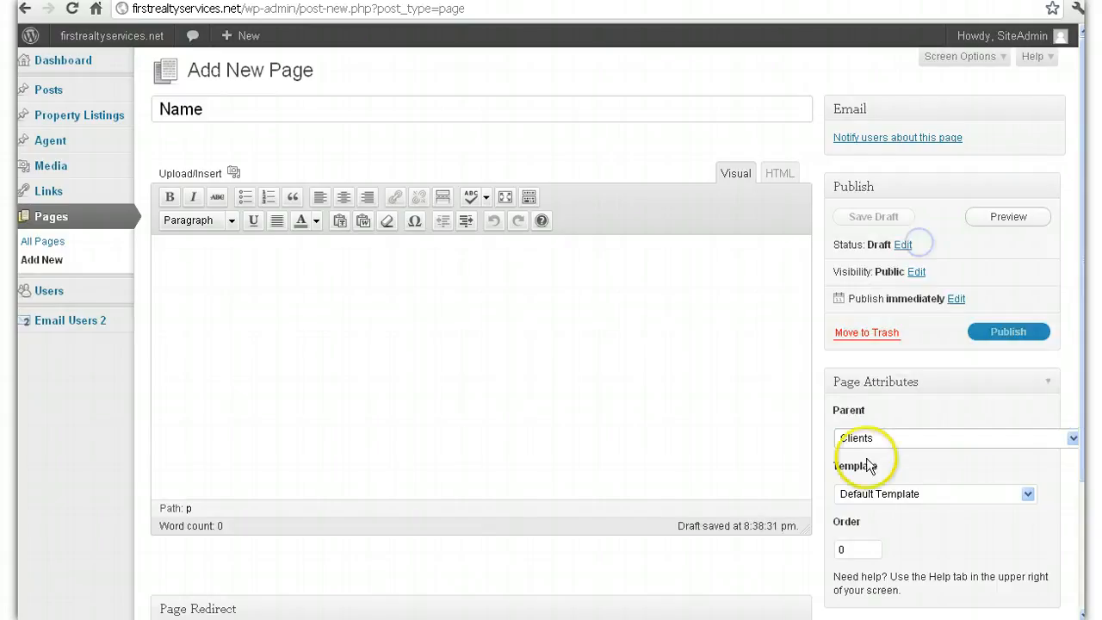
drag(870, 514, 866, 503)
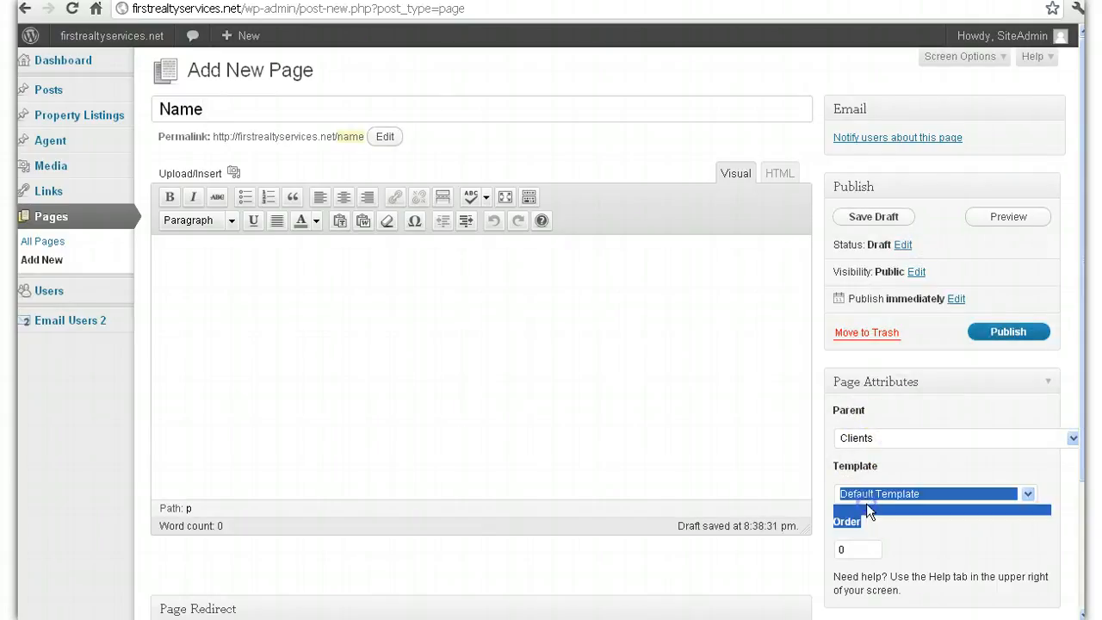
click(878, 489)
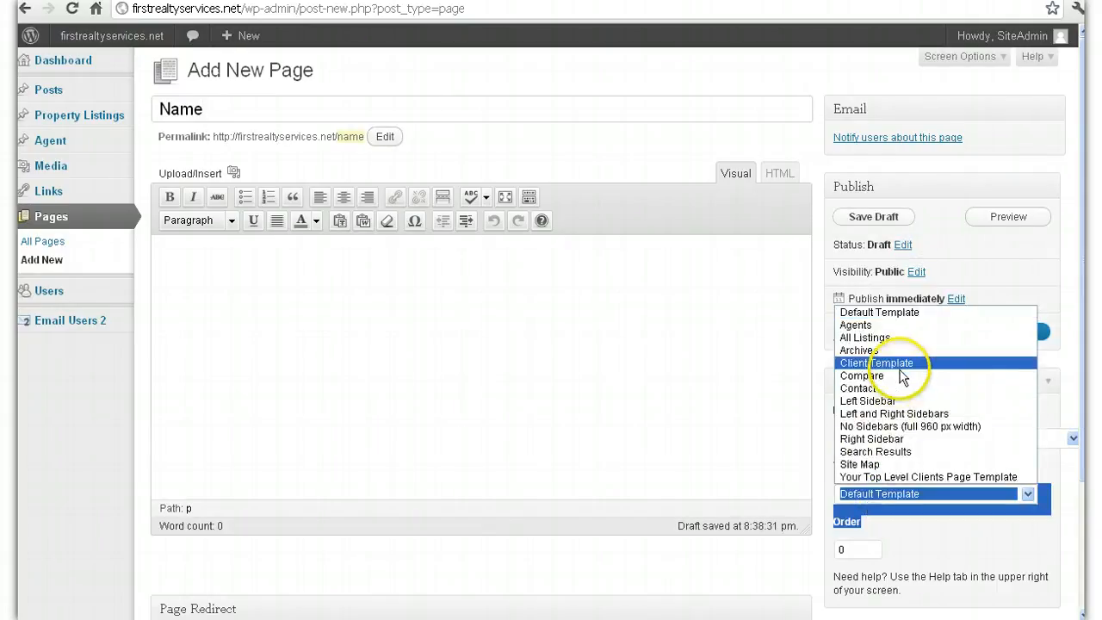
click(903, 365)
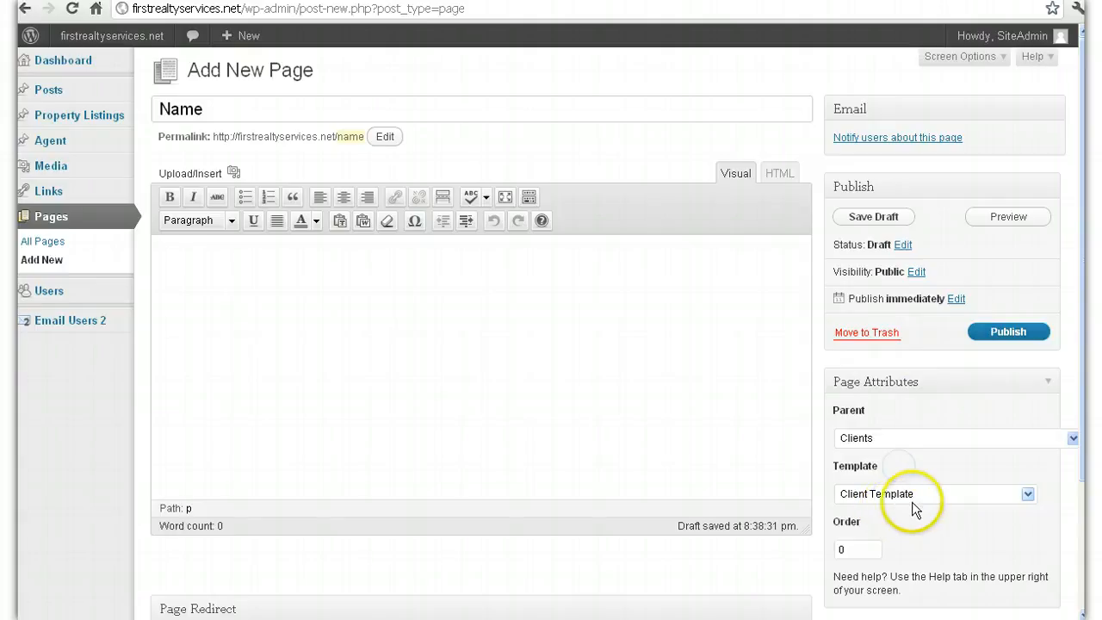
click(639, 328)
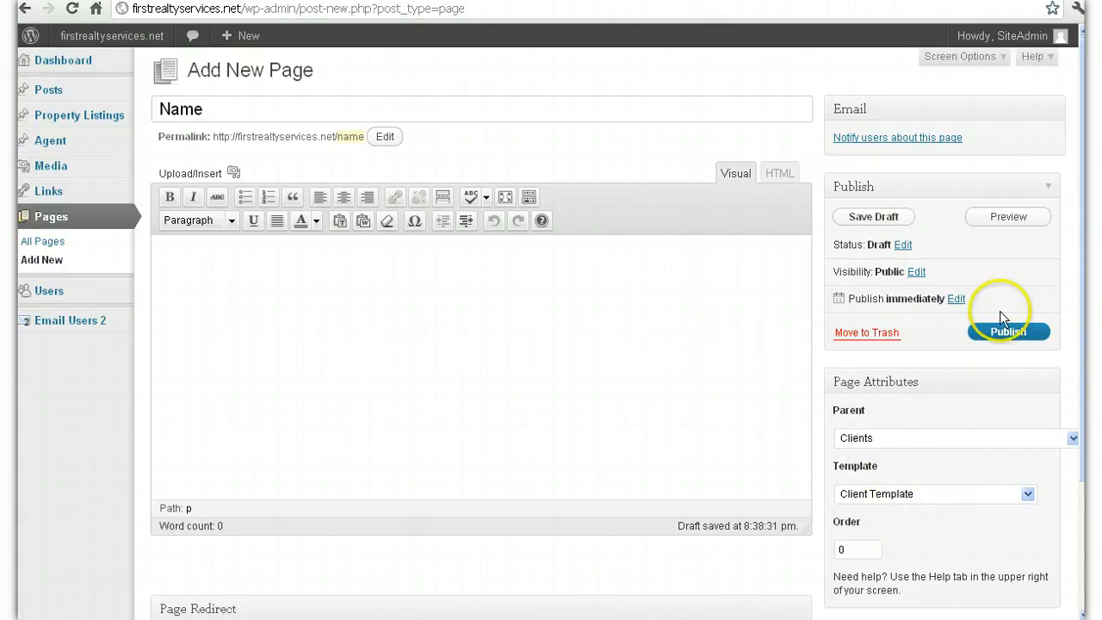
click(112, 253)
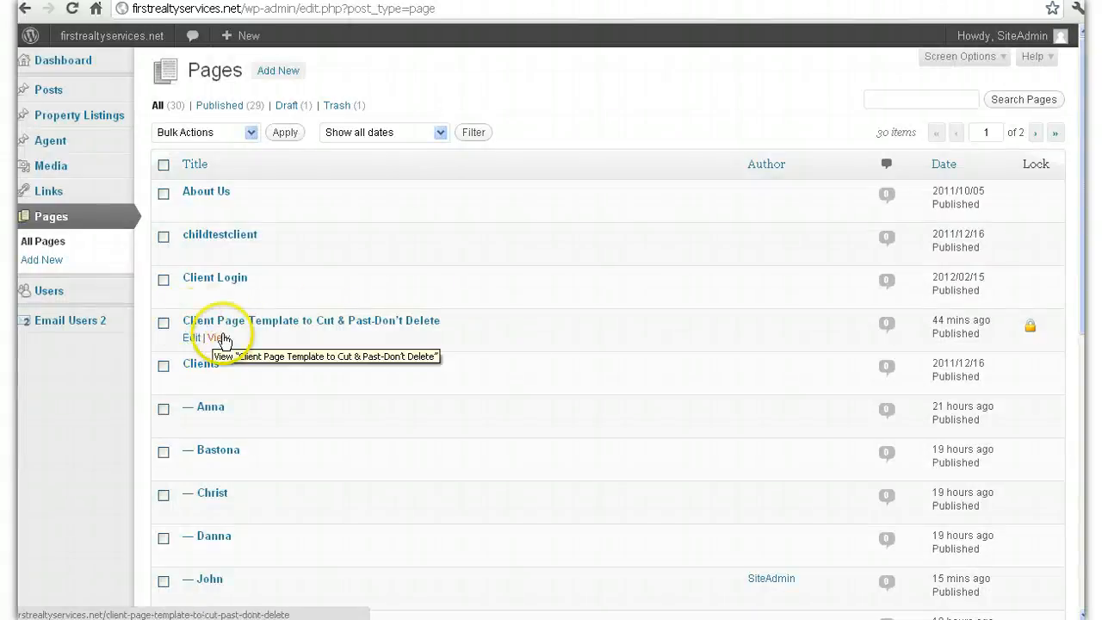
Step: Copy all the HTML of 'Client Page Template to Cut & Past-Don't Delete', then start a blank page
click(194, 341)
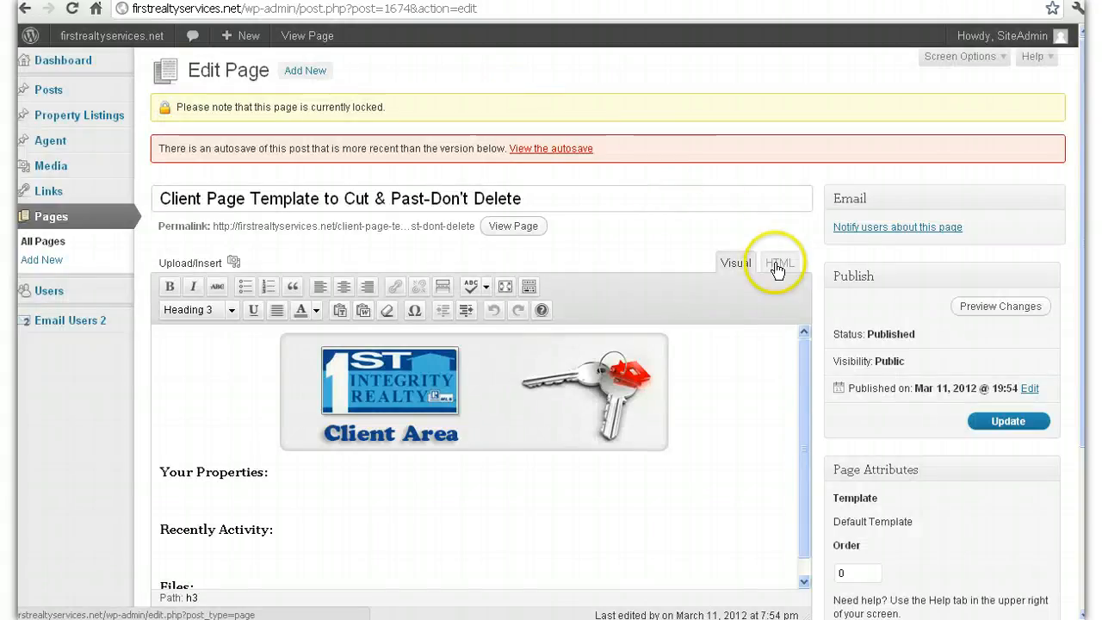
click(776, 266)
key(ctrl+a)
key(ctrl+c)
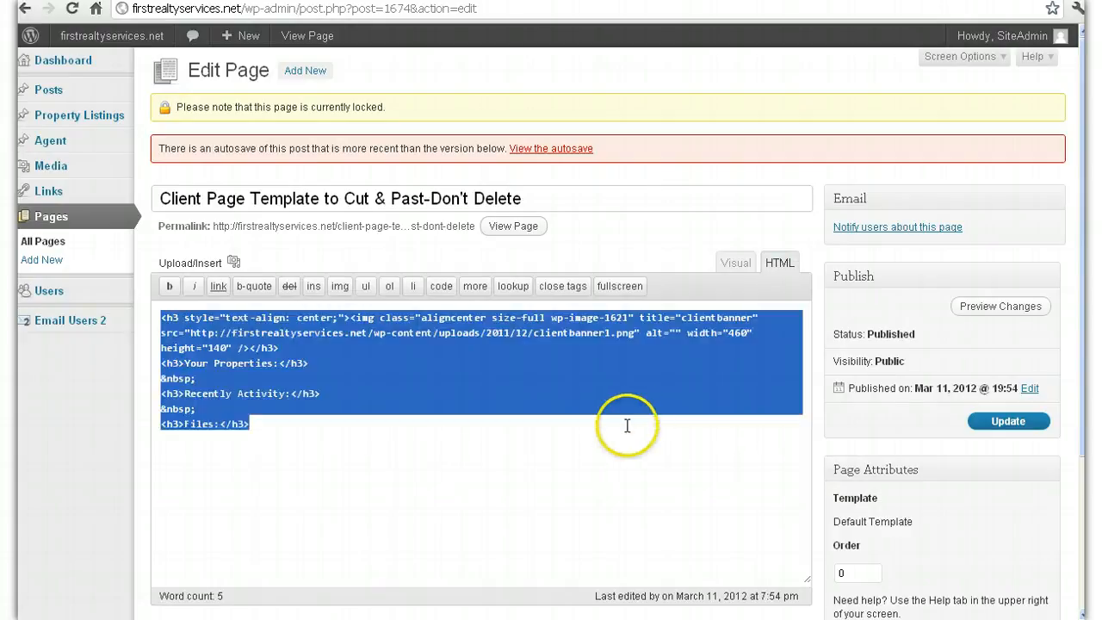
click(728, 261)
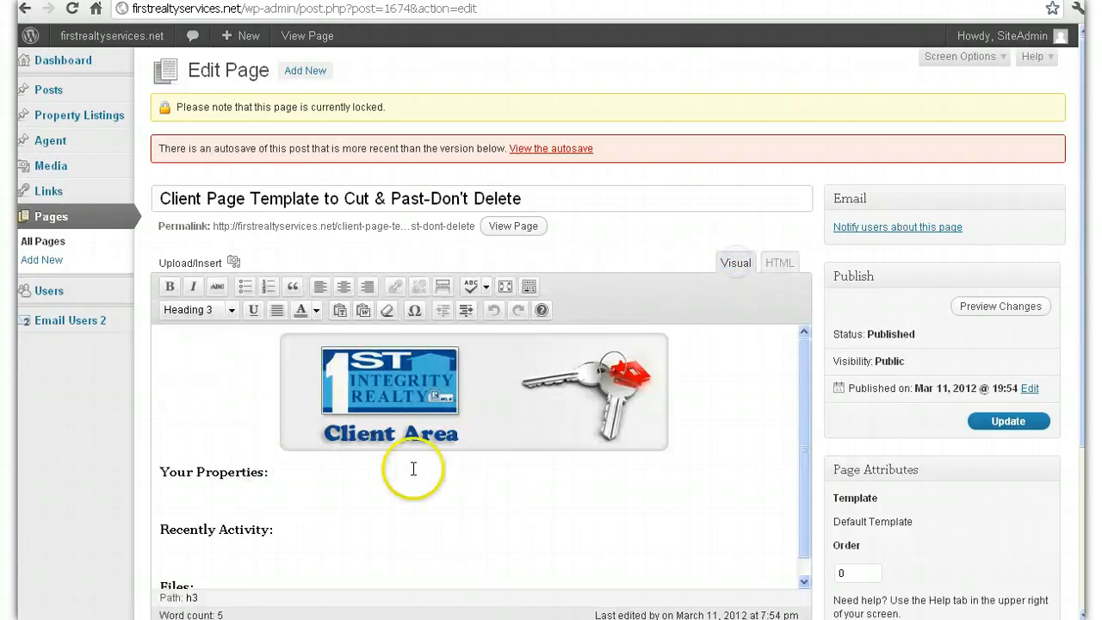
drag(806, 441, 807, 486)
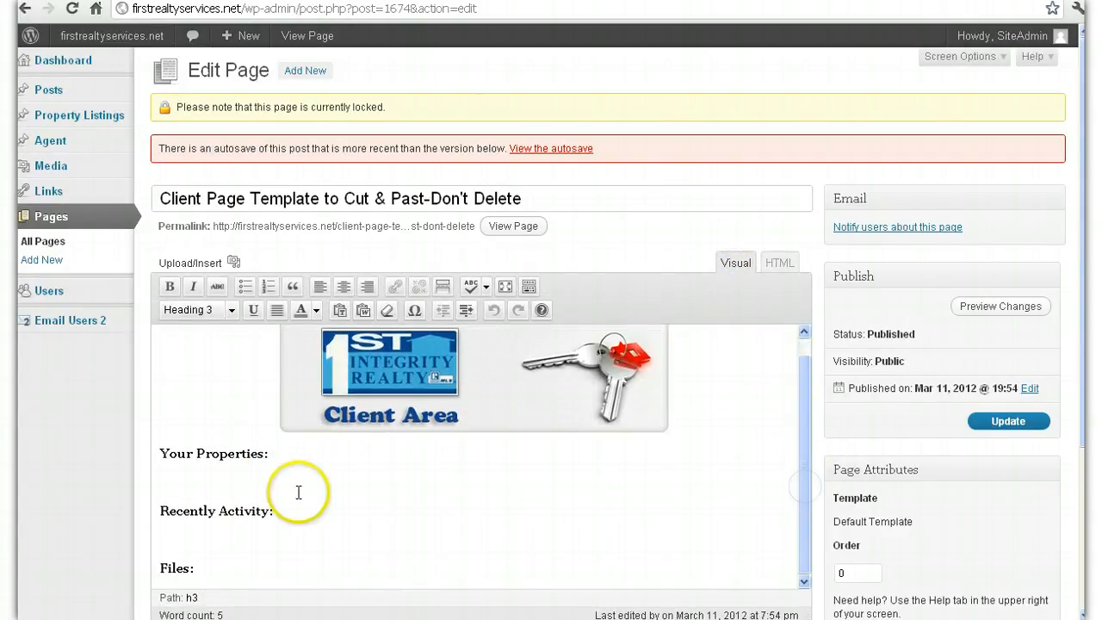
click(108, 262)
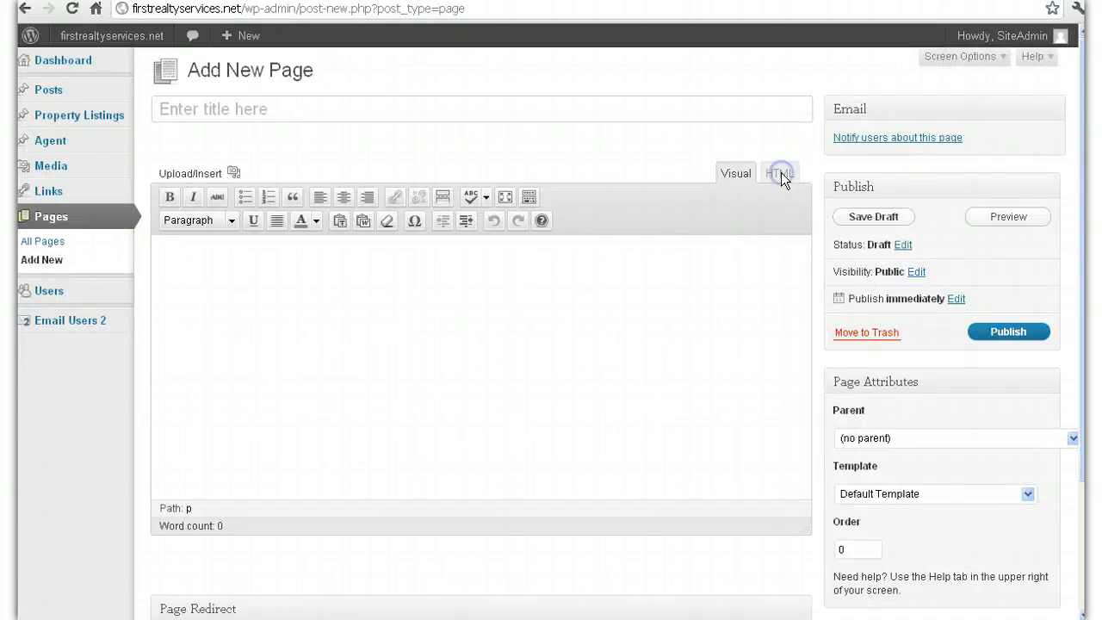
Step: Paste the copied Client Area template HTML into the new page and preview it in Visual view
click(782, 172)
key(ctrl+v)
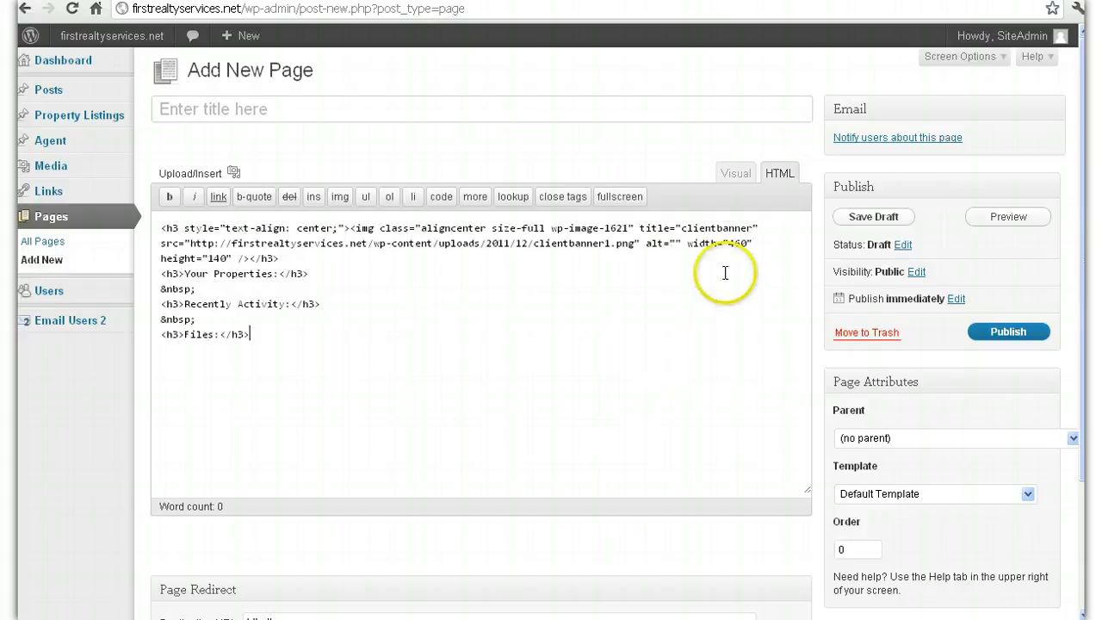
click(736, 174)
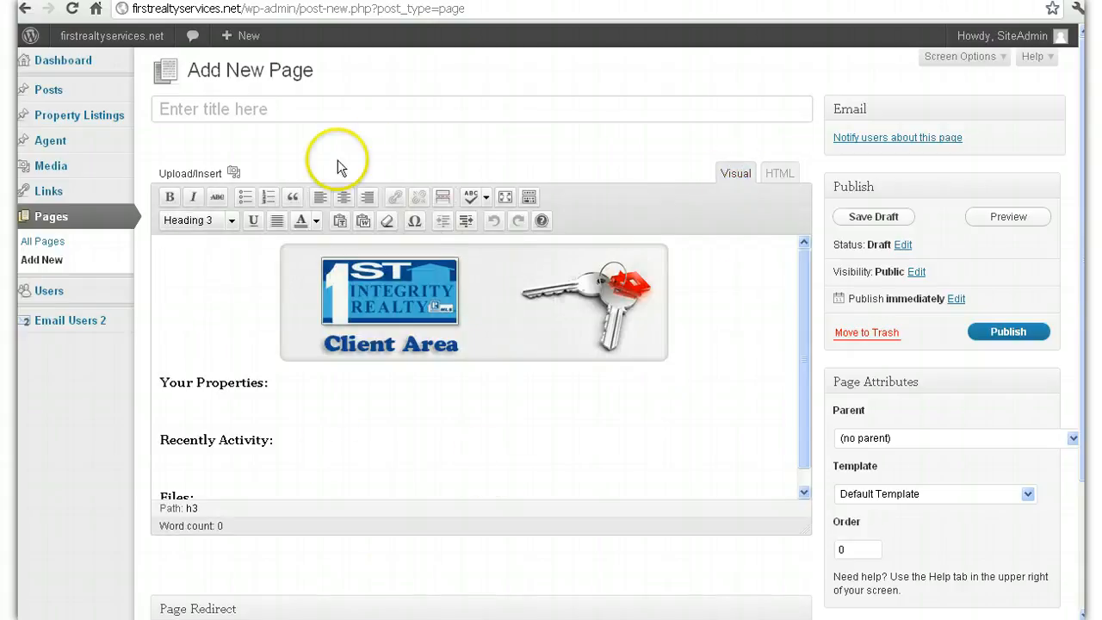
click(485, 105)
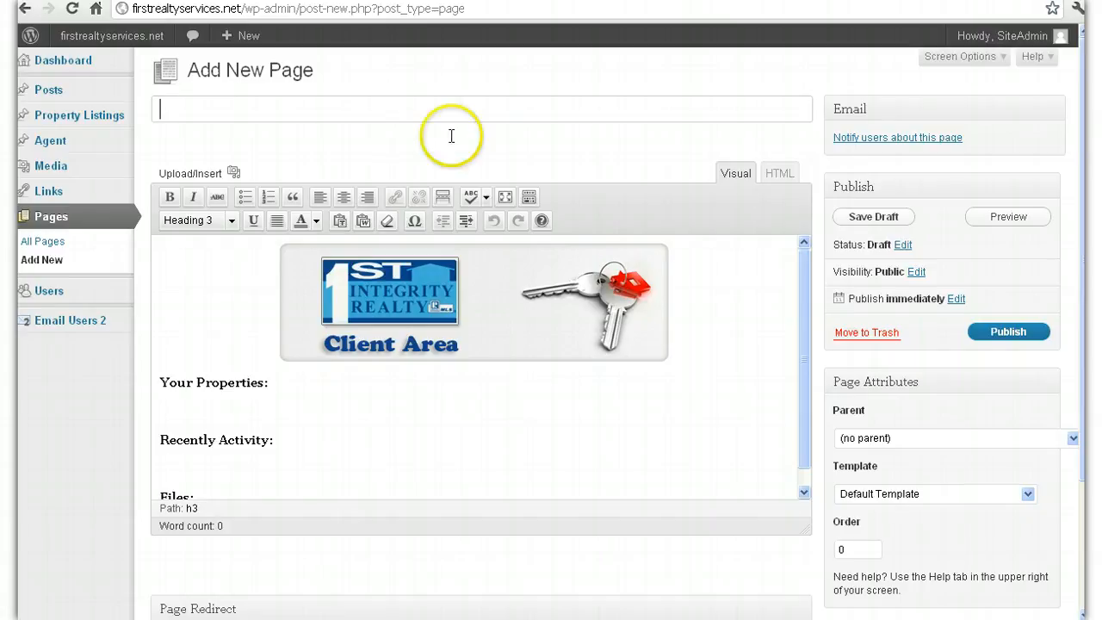
Step: Set the page's parent to Clients and its template to Client Template, then choose 'Notify users about this page'
click(864, 440)
click(918, 250)
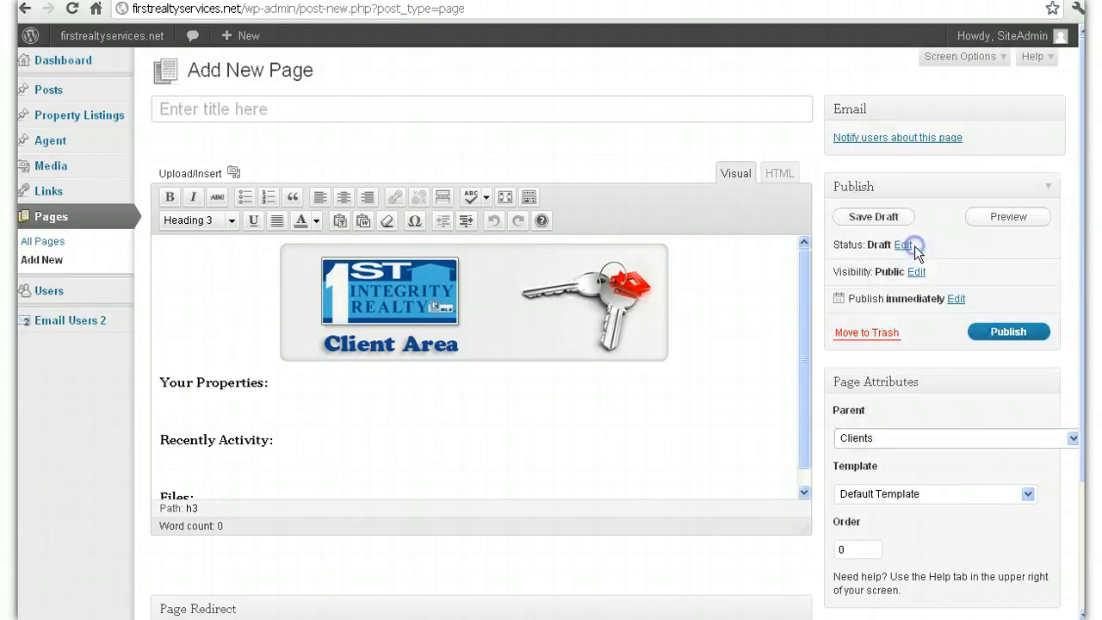
click(885, 497)
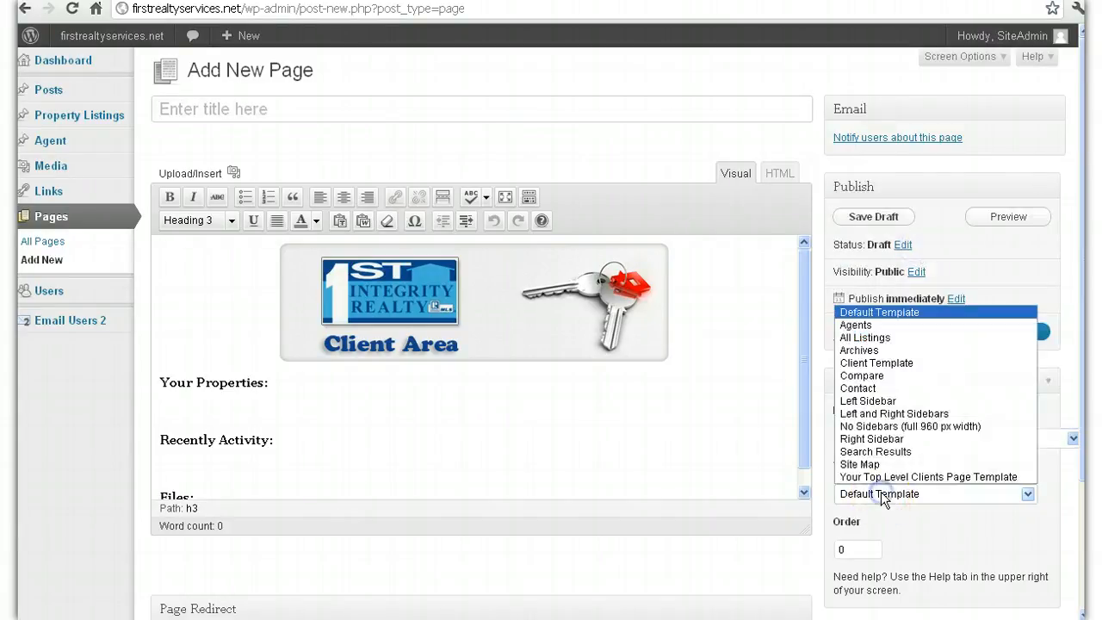
click(928, 369)
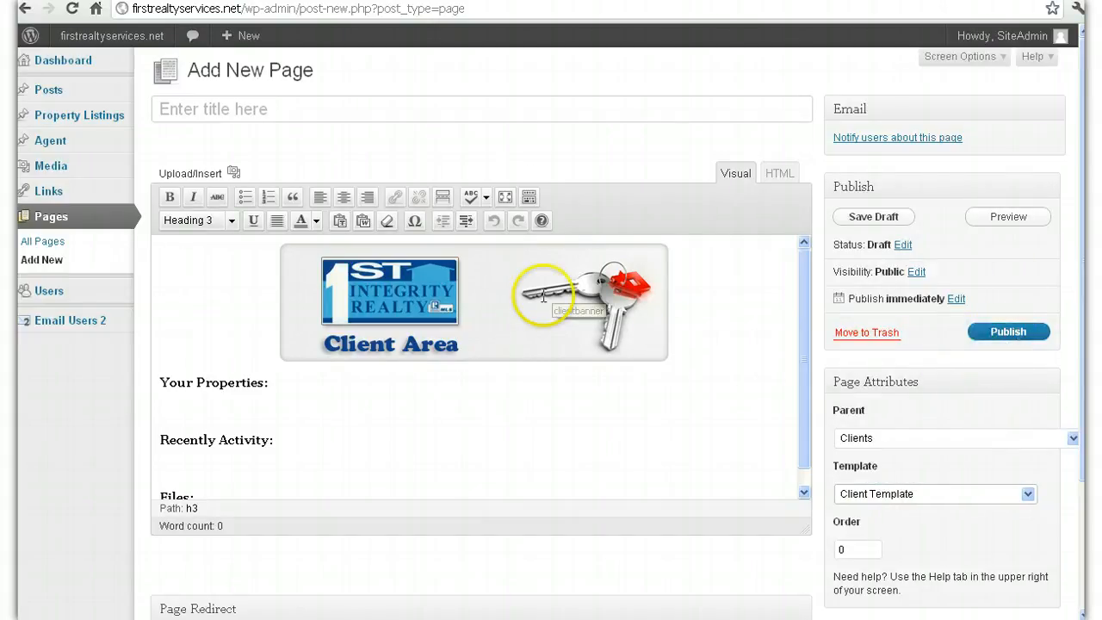
click(874, 138)
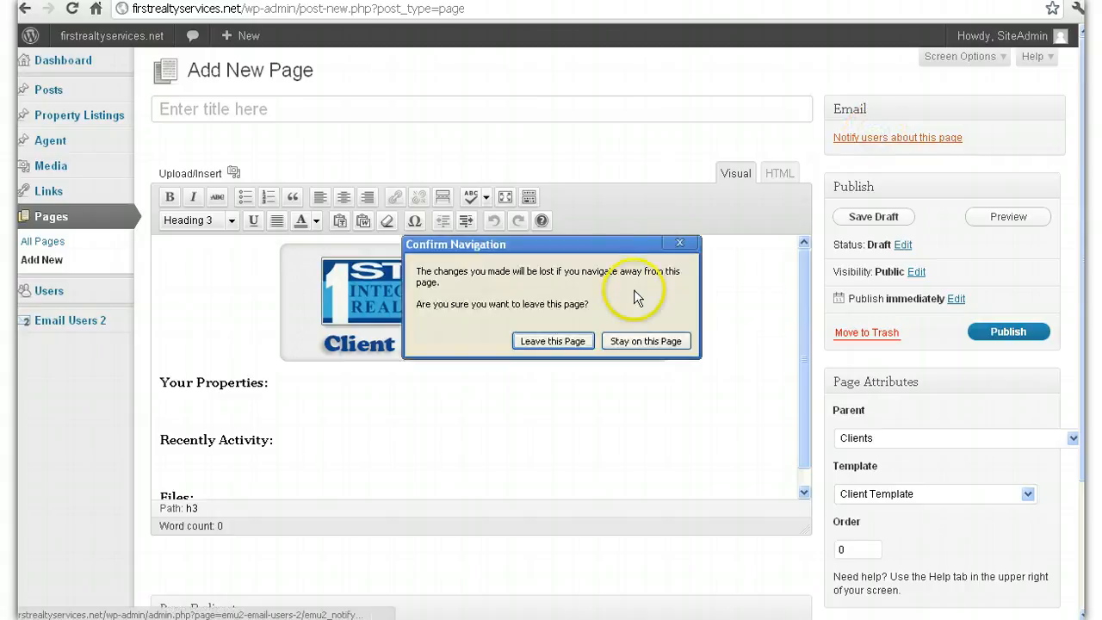
Step: Confirm leaving the unsaved page and review the prefilled Notify users form
click(564, 342)
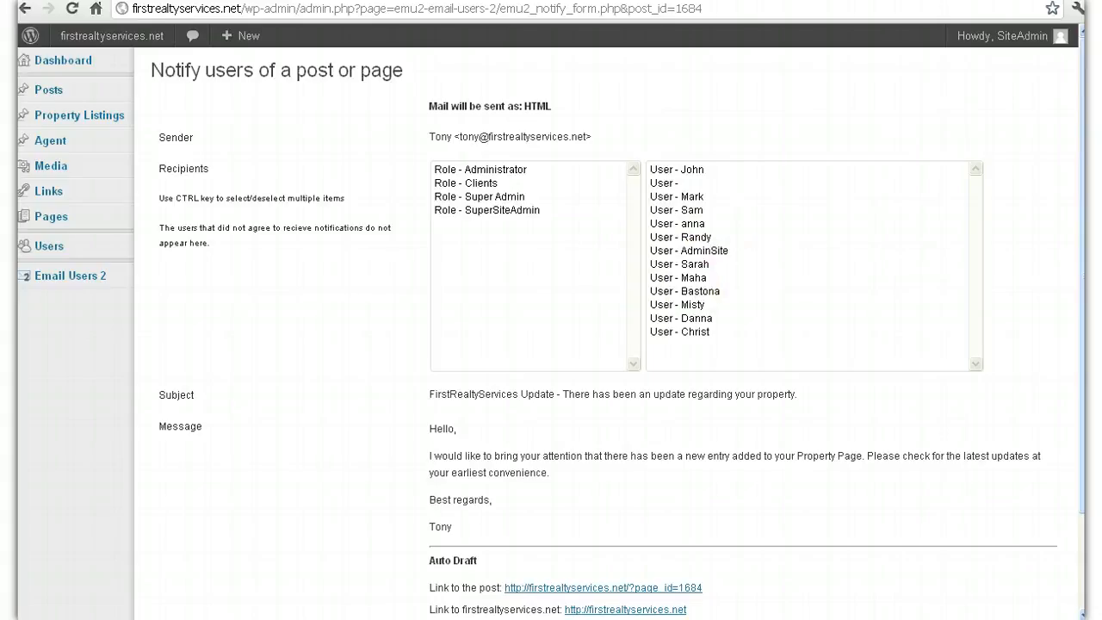
scroll(603, 344, down, 3)
scroll(603, 344, up, 3)
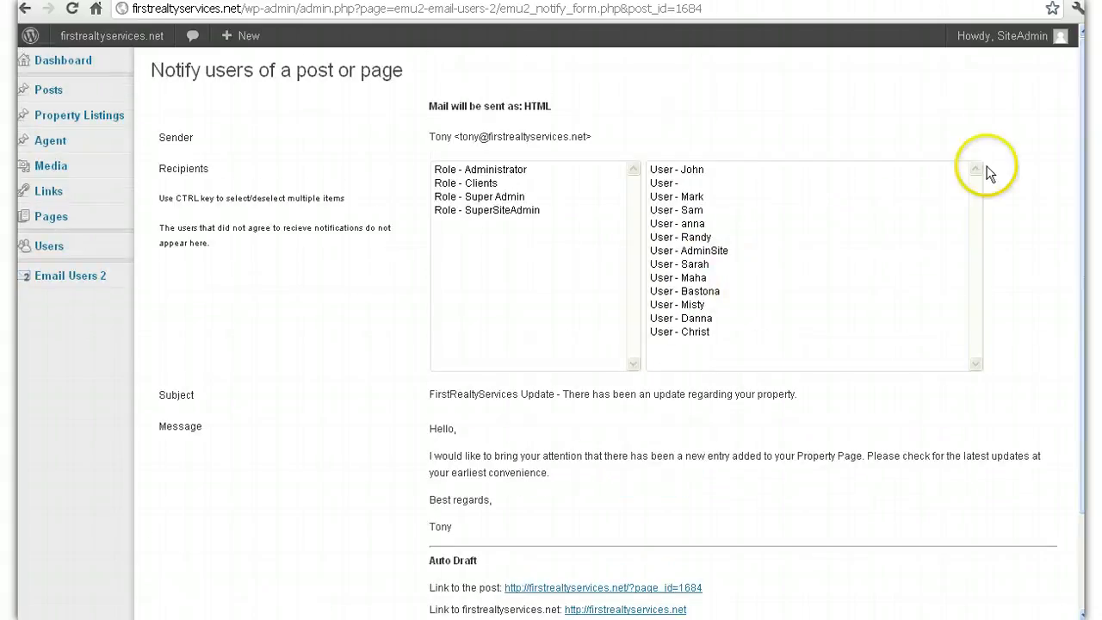